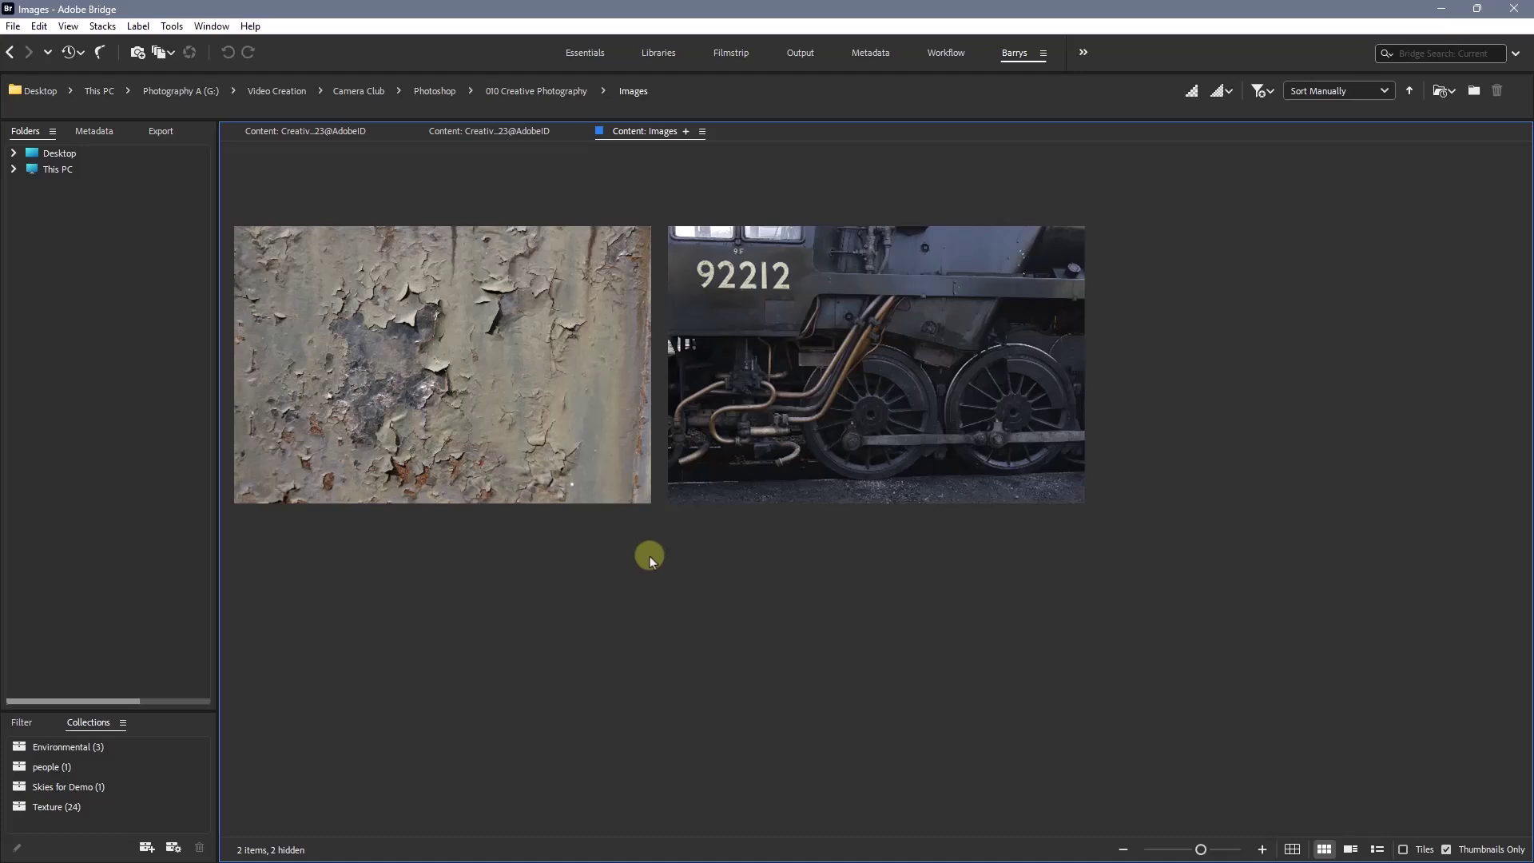
Open the peeling-paint raw photo from the Images folder in Camera Raw.
click(415, 374)
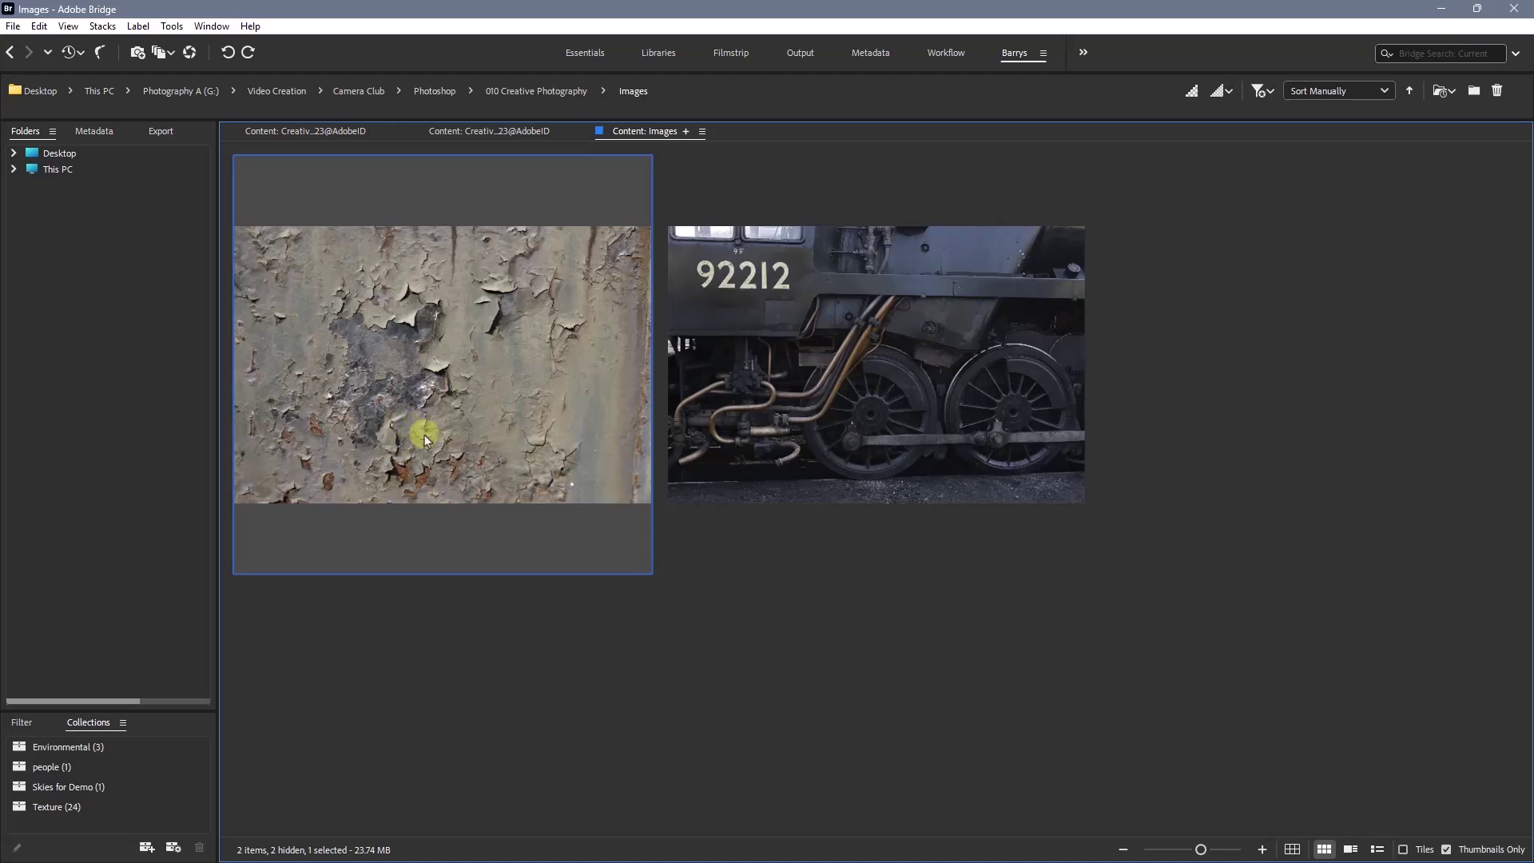
click(887, 382)
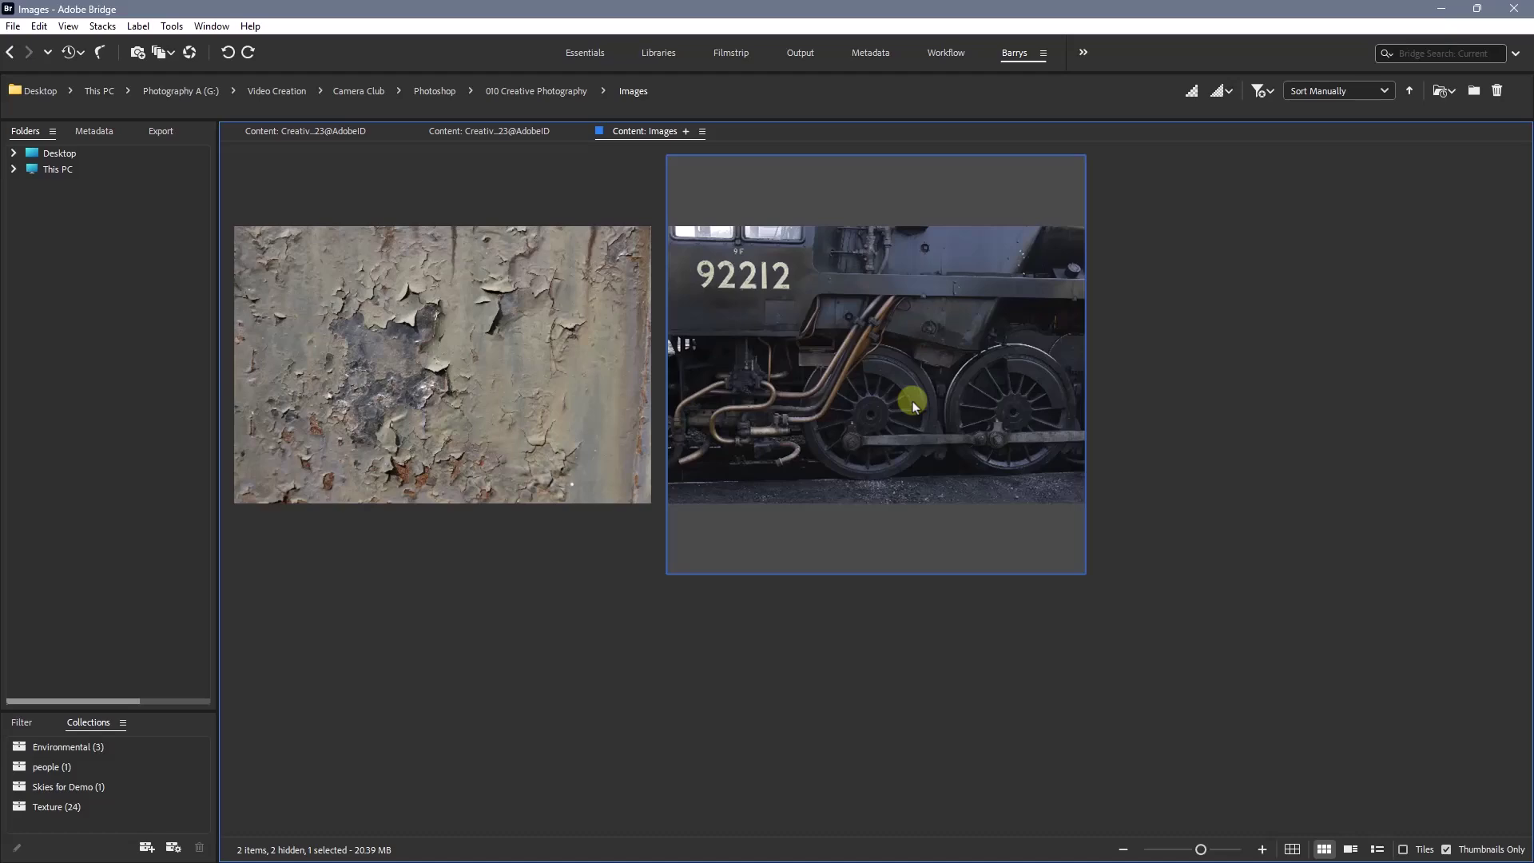
click(452, 342)
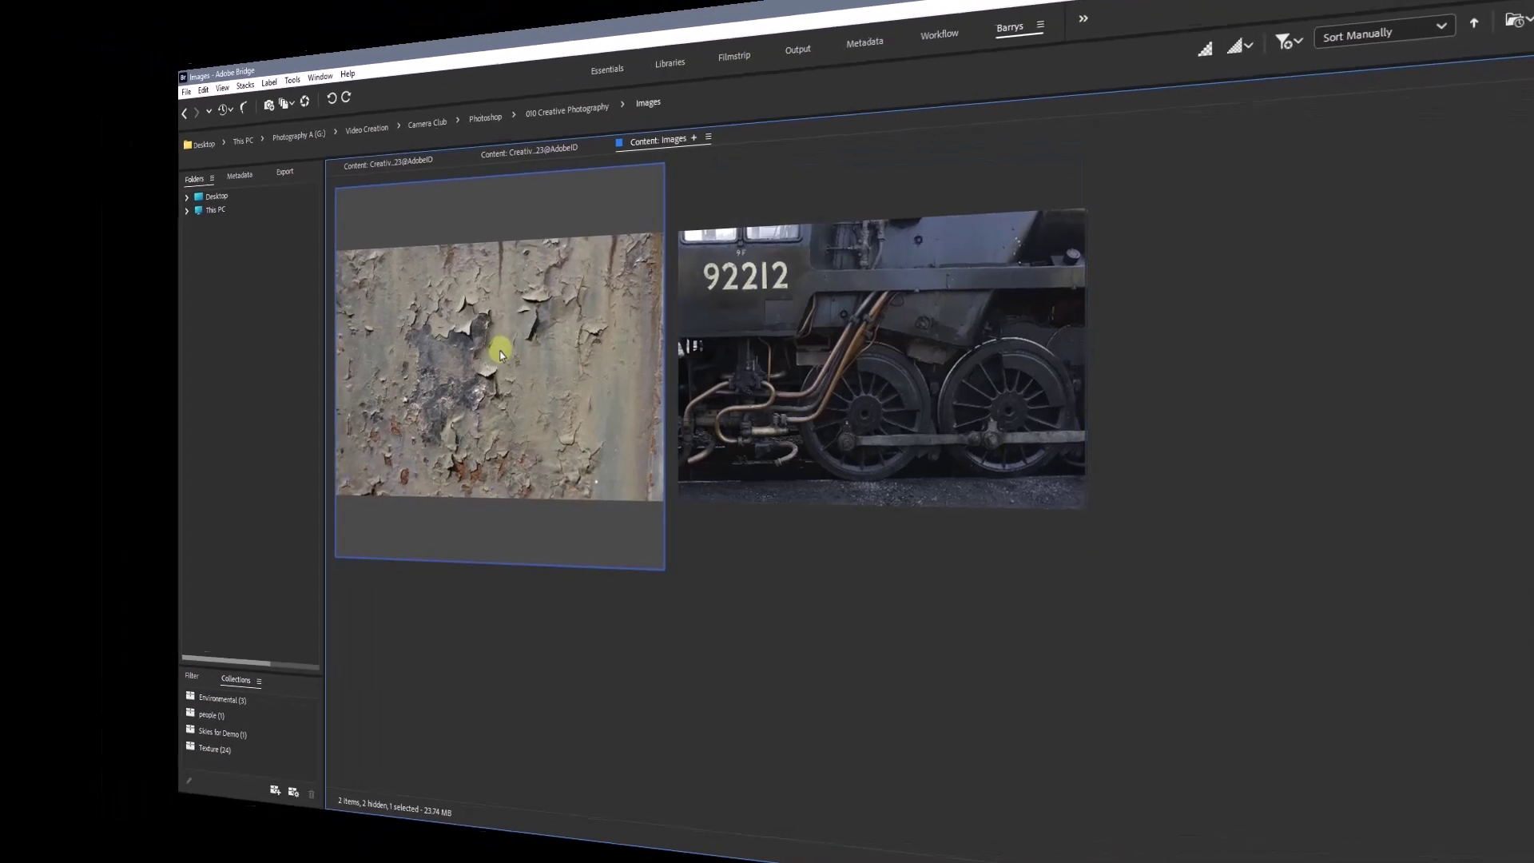
double_click(590, 361)
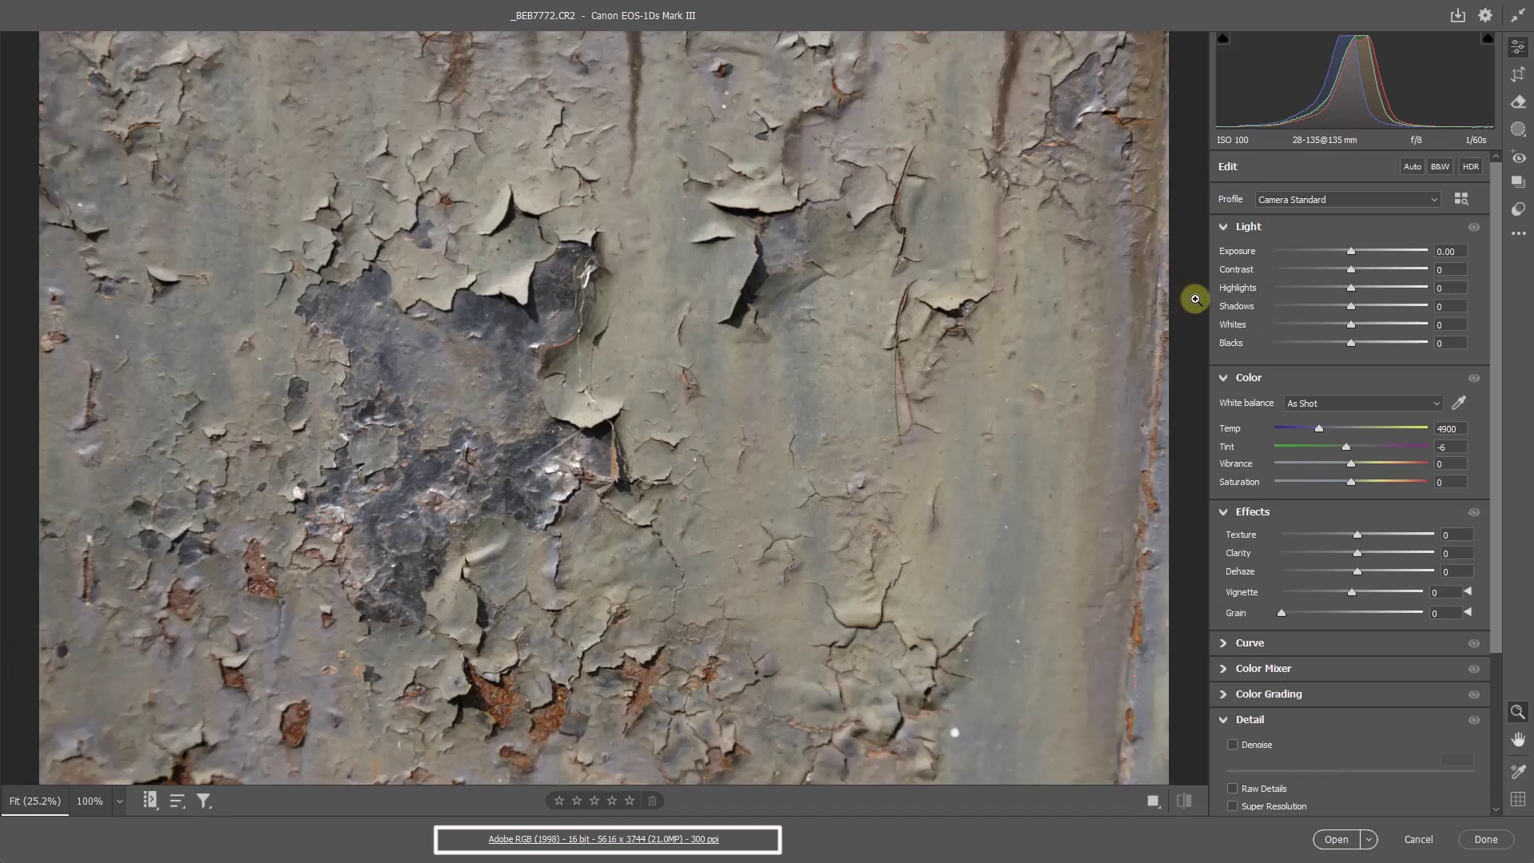
Configure the Camera Raw workflow preferences to open images in Photoshop as Smart Objects.
click(605, 841)
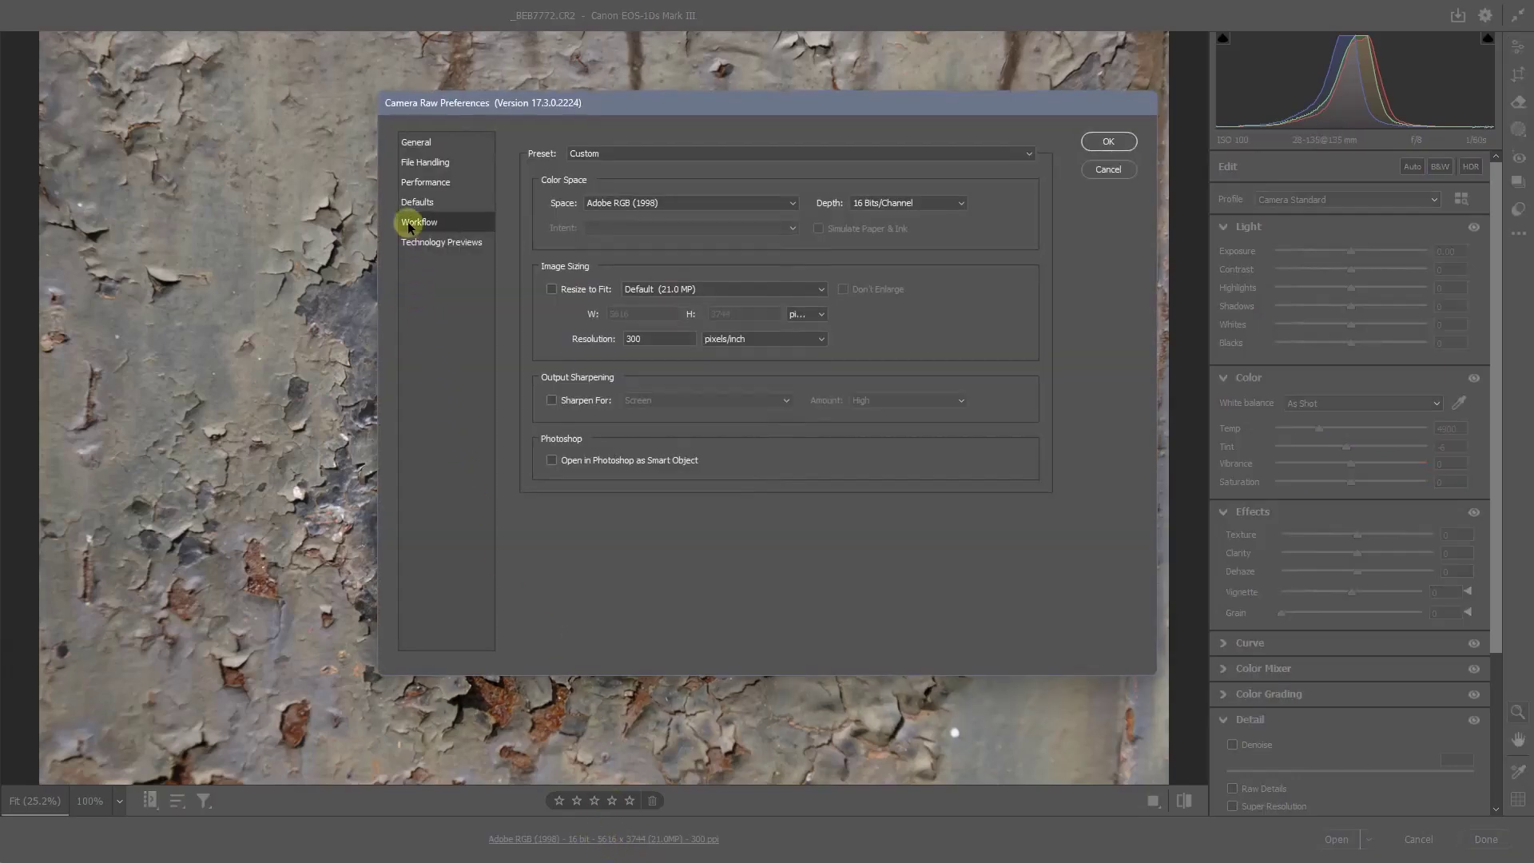
click(551, 460)
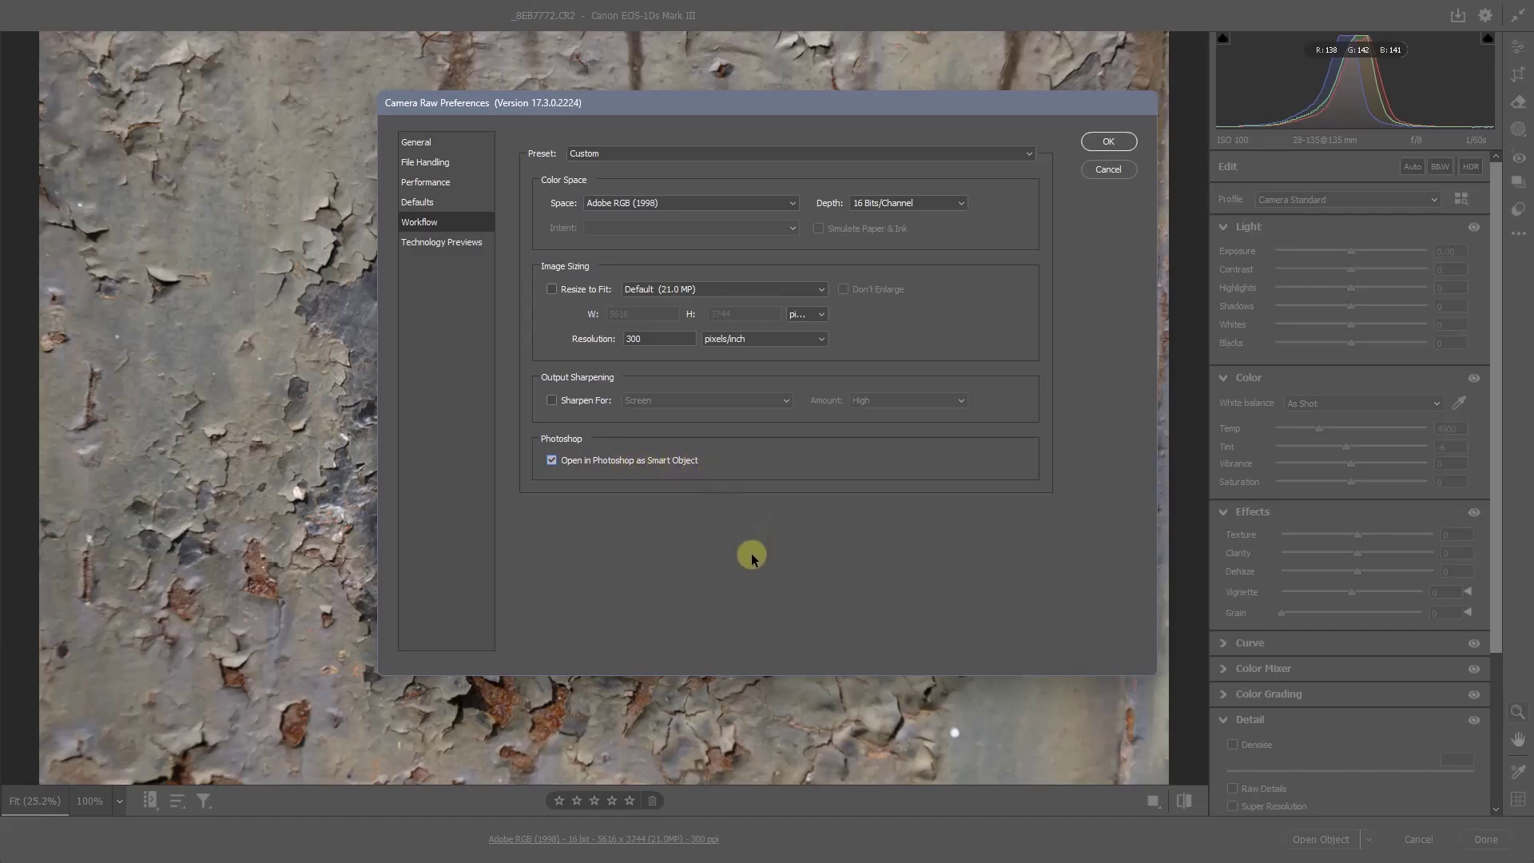
click(1101, 143)
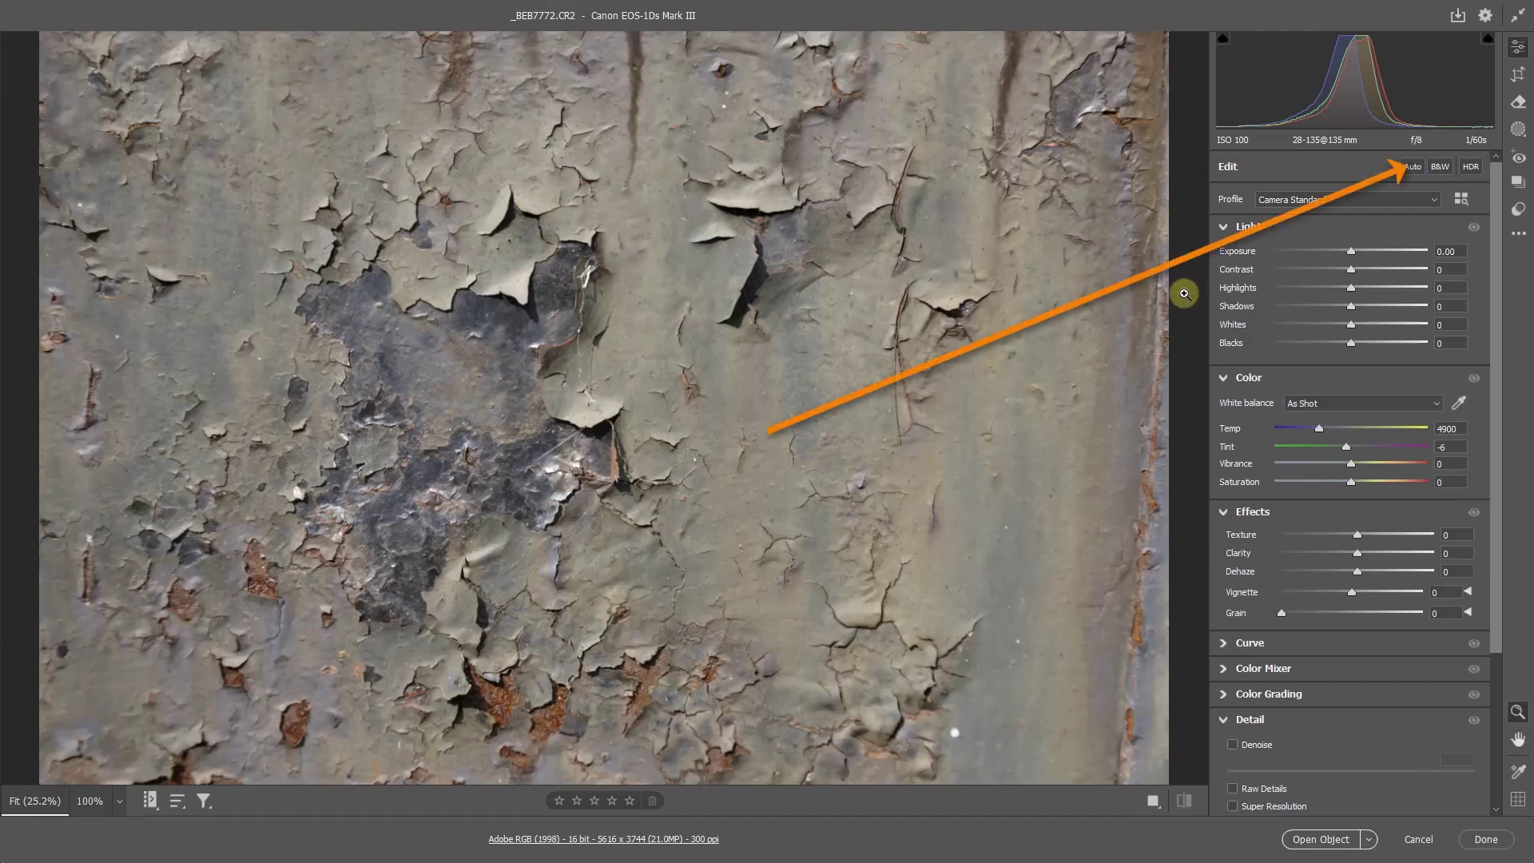
Develop the peeling-paint photo using Auto, with Exposure -0.25, Contrast +52, Texture +81 and increased Clarity.
click(1412, 167)
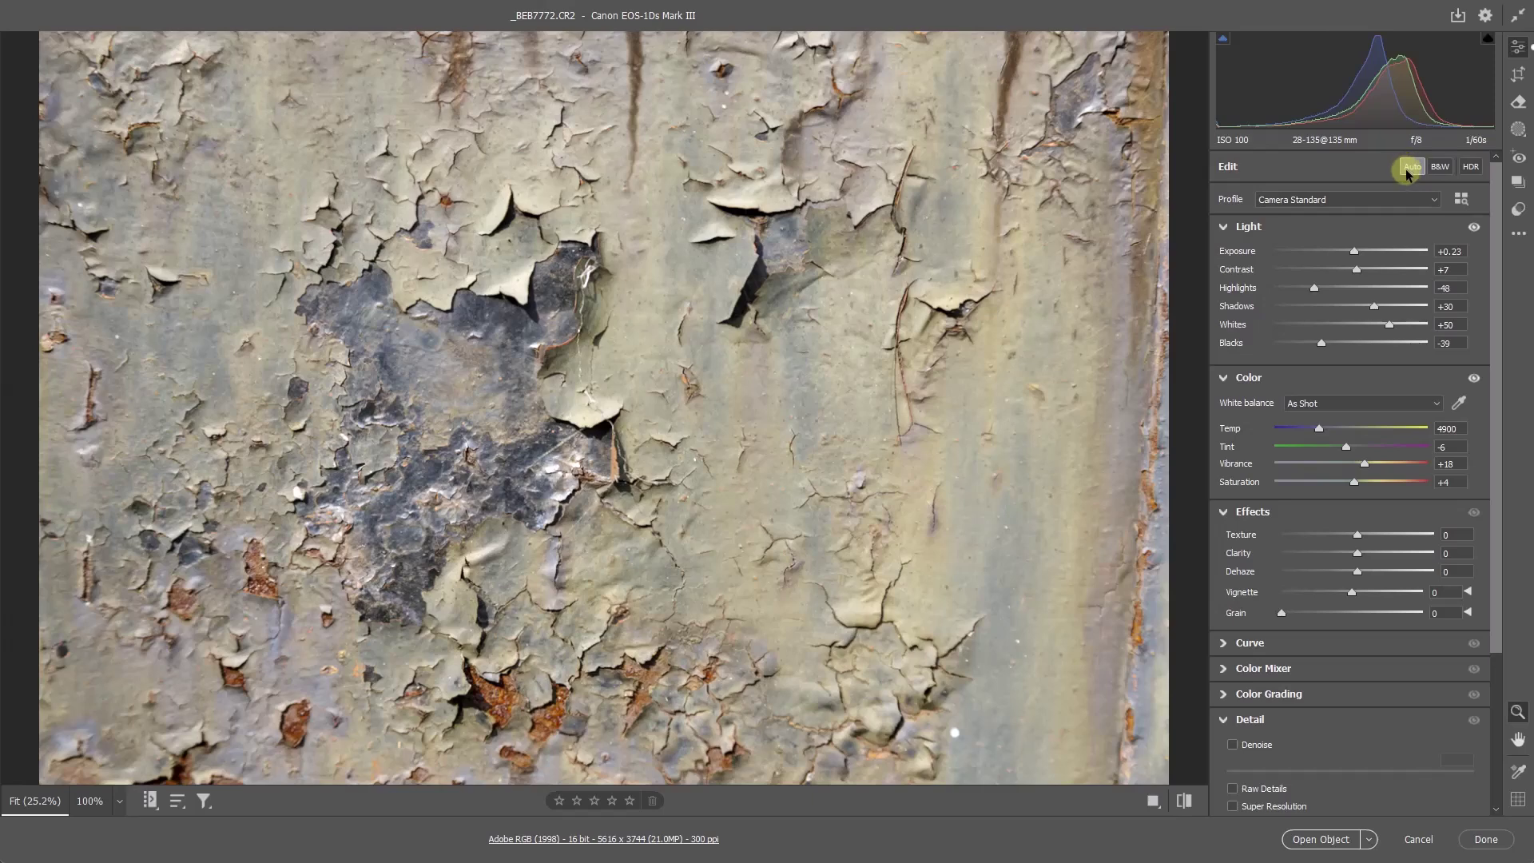
drag(1355, 256, 1348, 254)
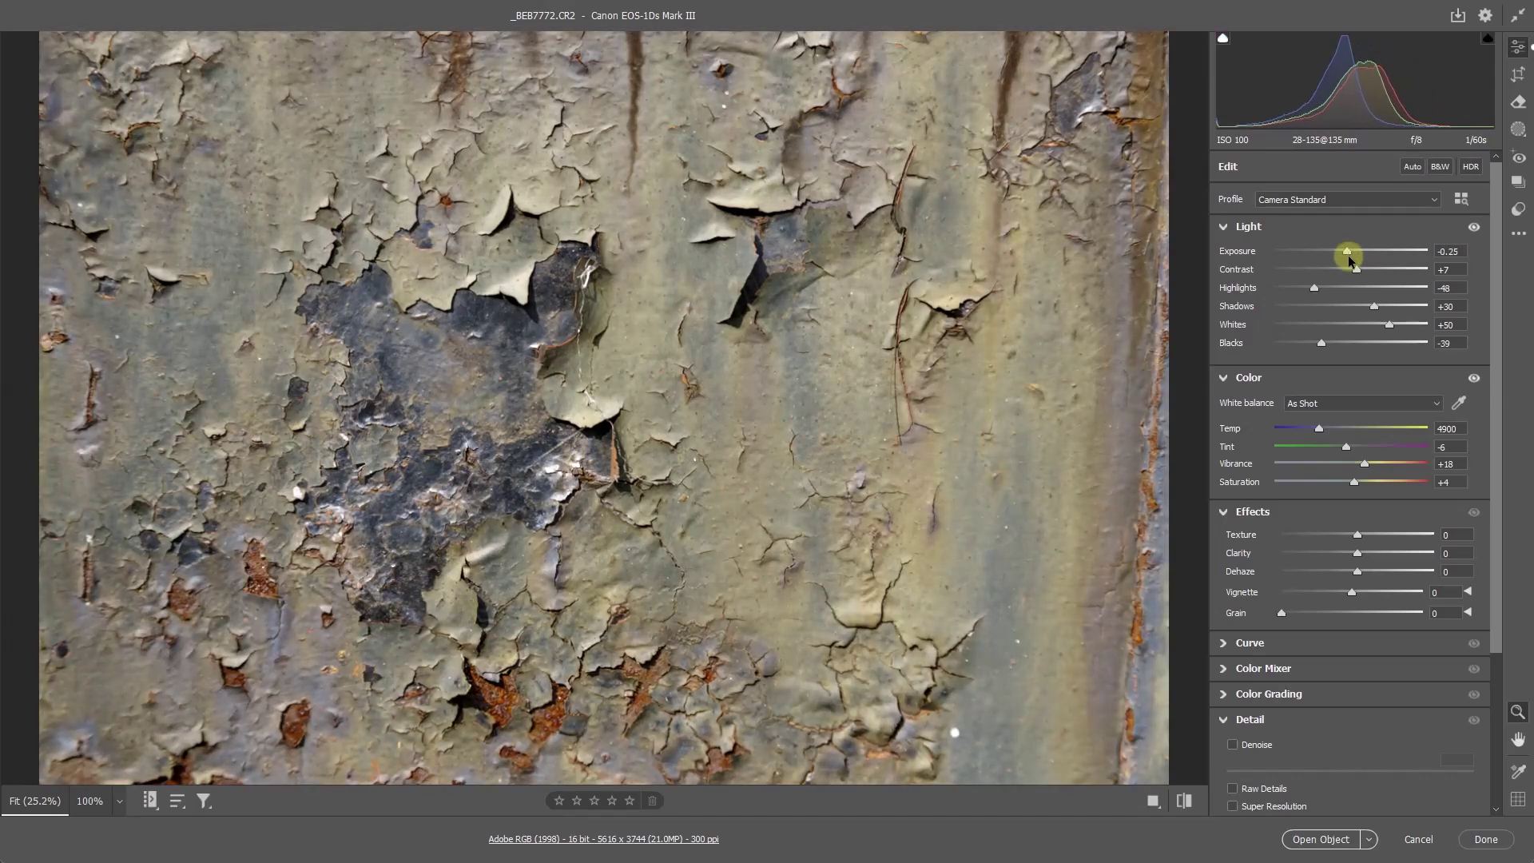
click(1388, 272)
drag(1388, 273, 1391, 275)
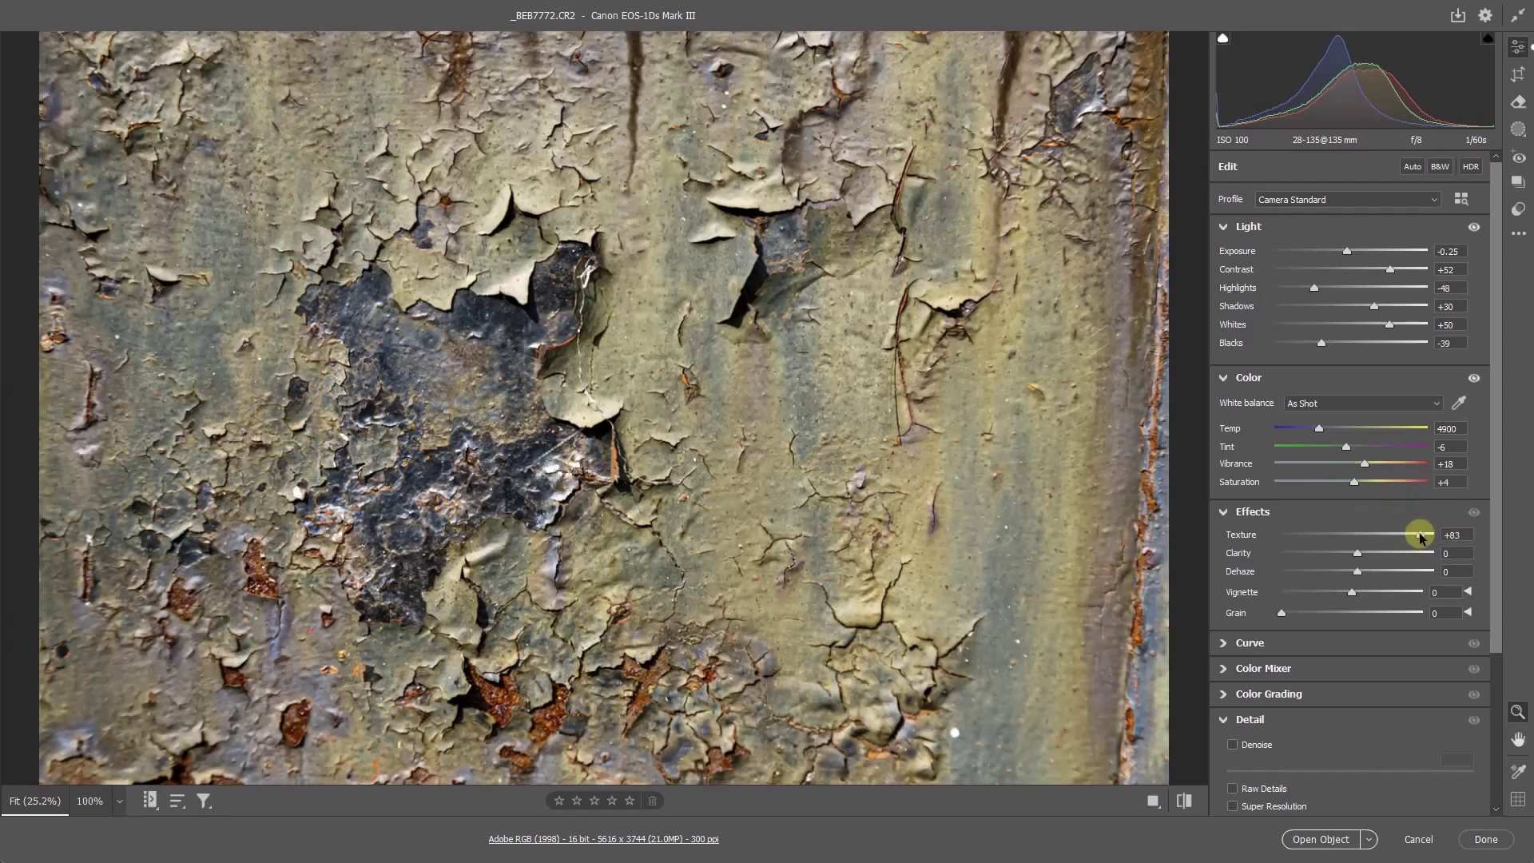
drag(1420, 538, 1413, 537)
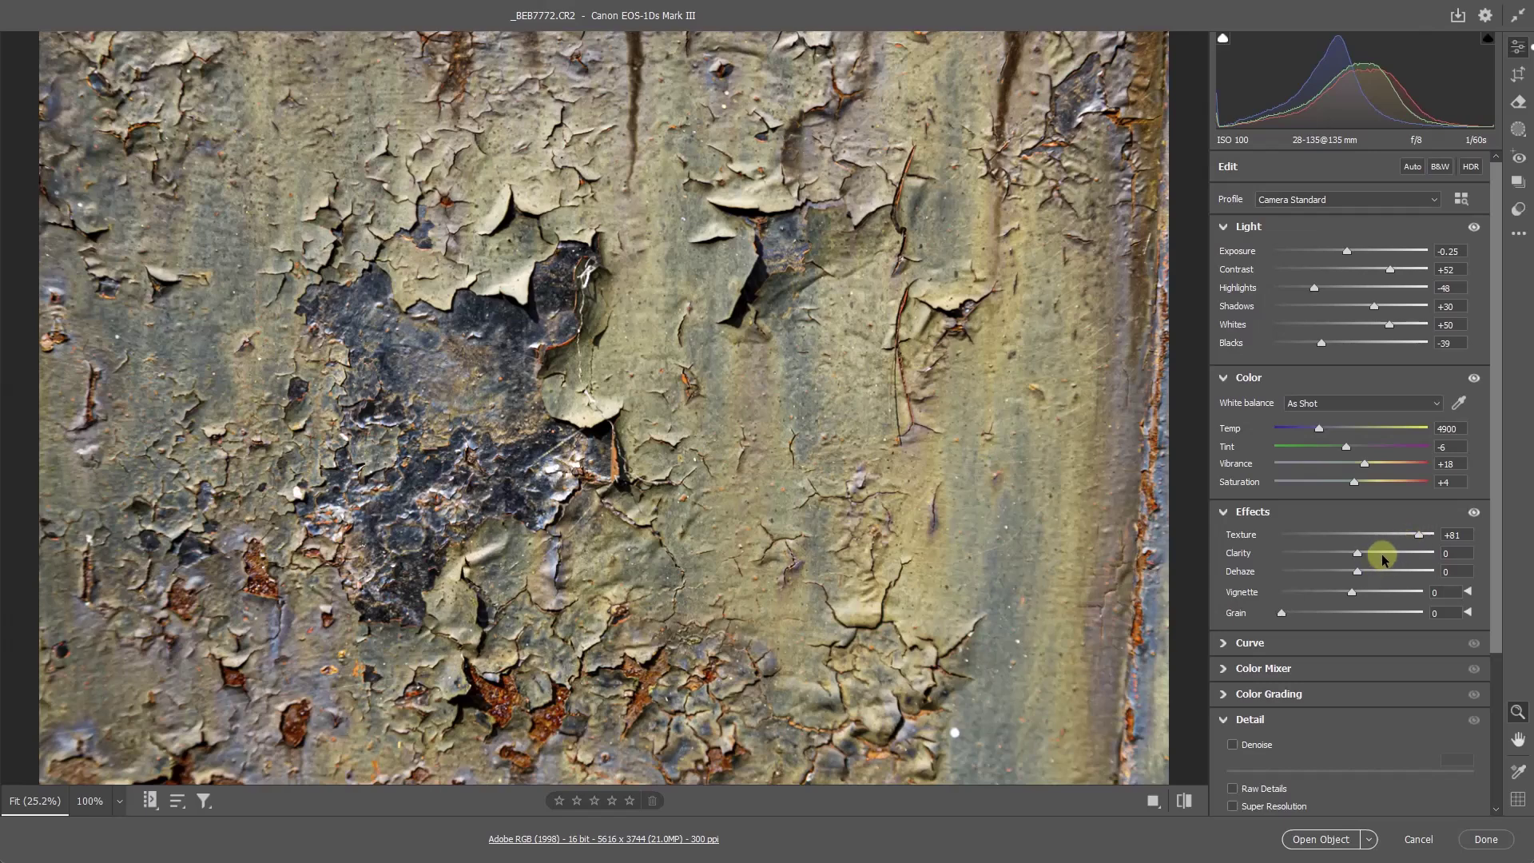
click(1383, 555)
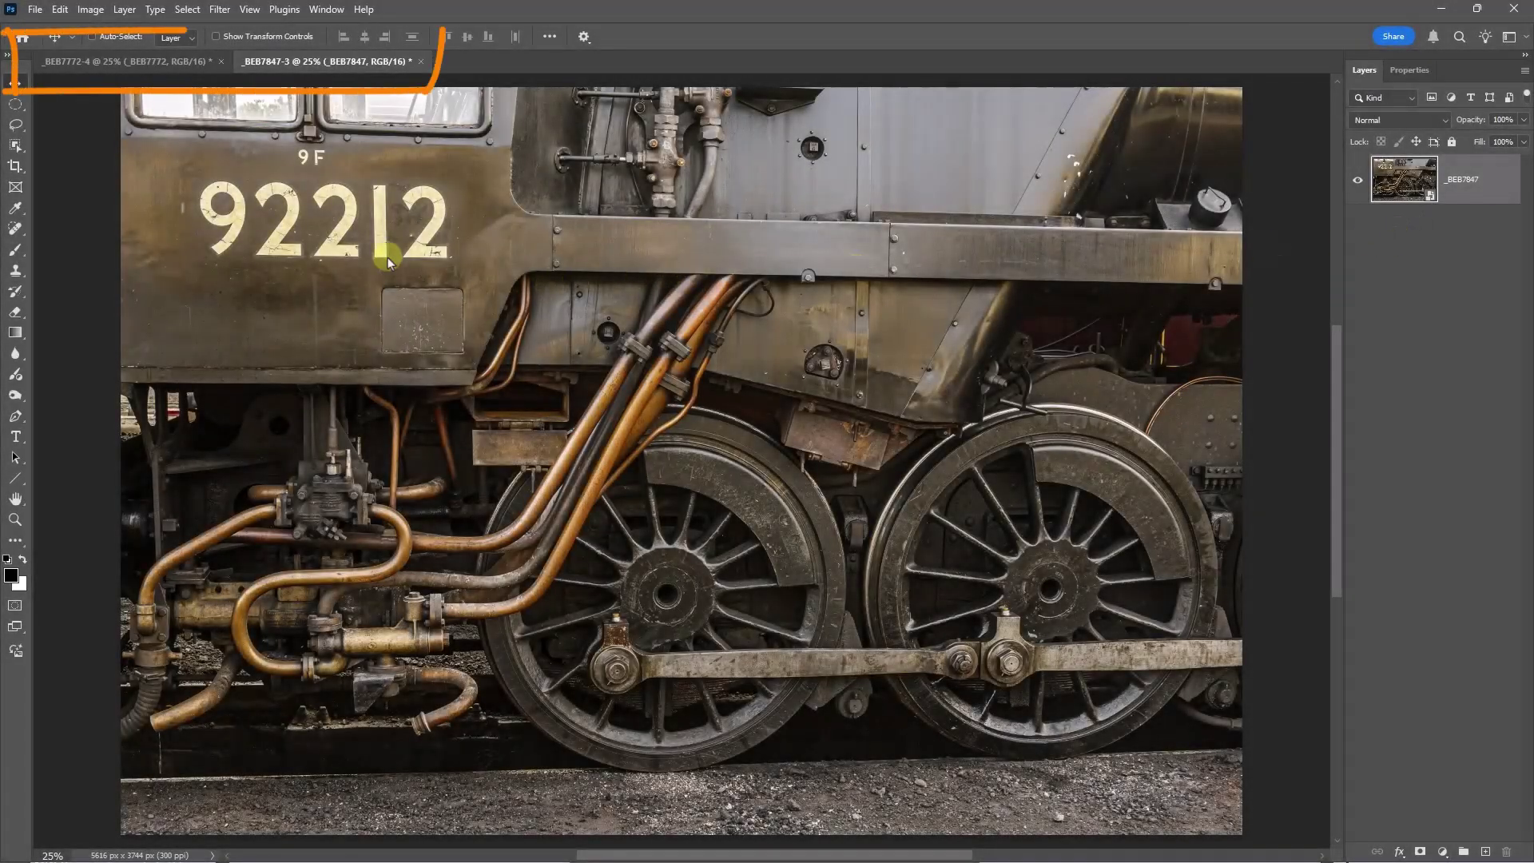
Float the peeling-paint document in its own window and copy its layer into the locomotive document.
click(144, 63)
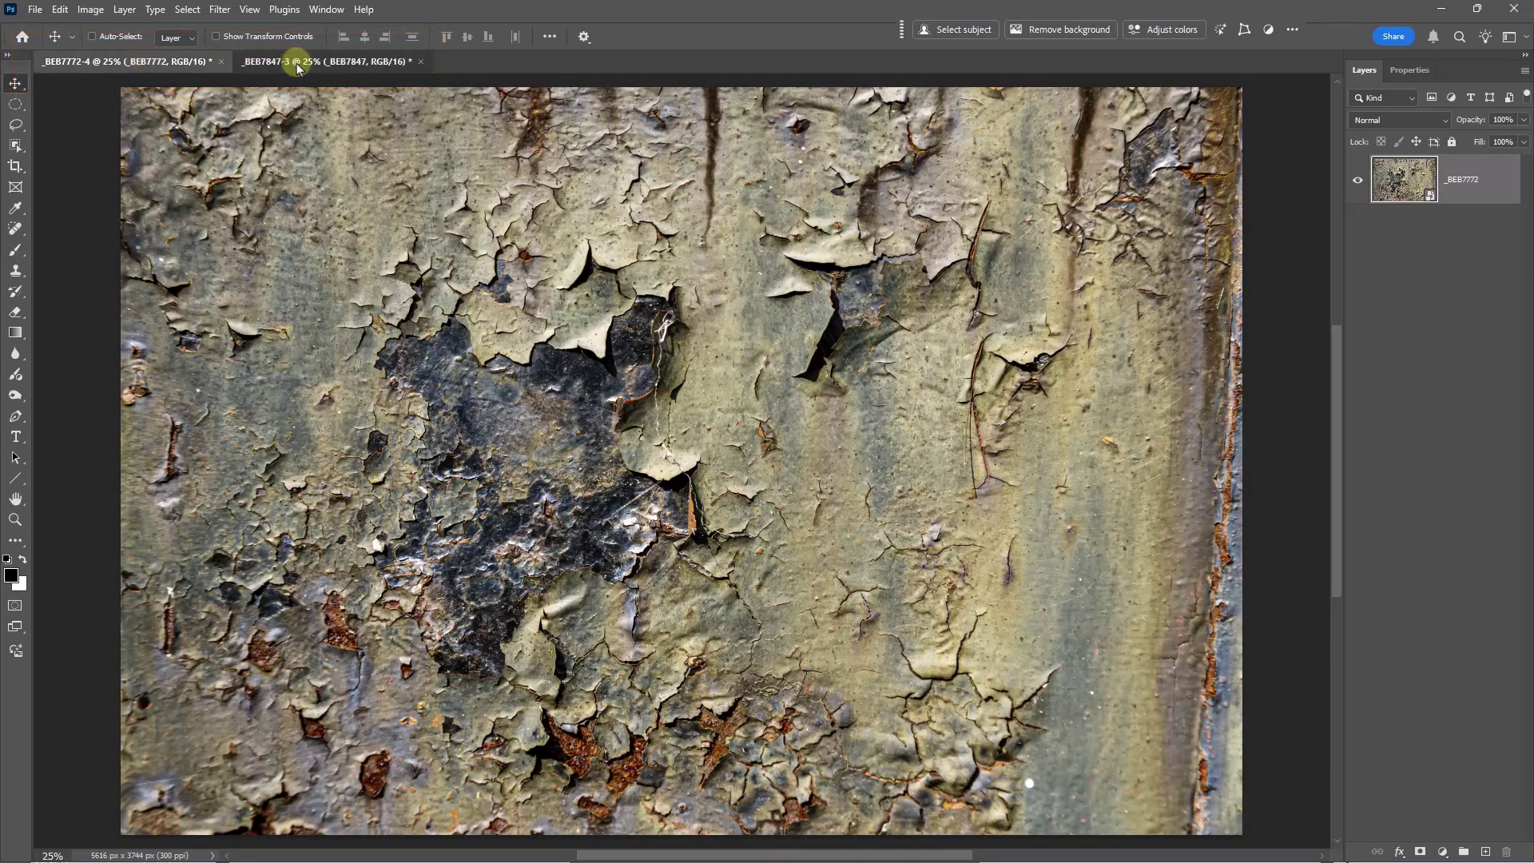
click(296, 65)
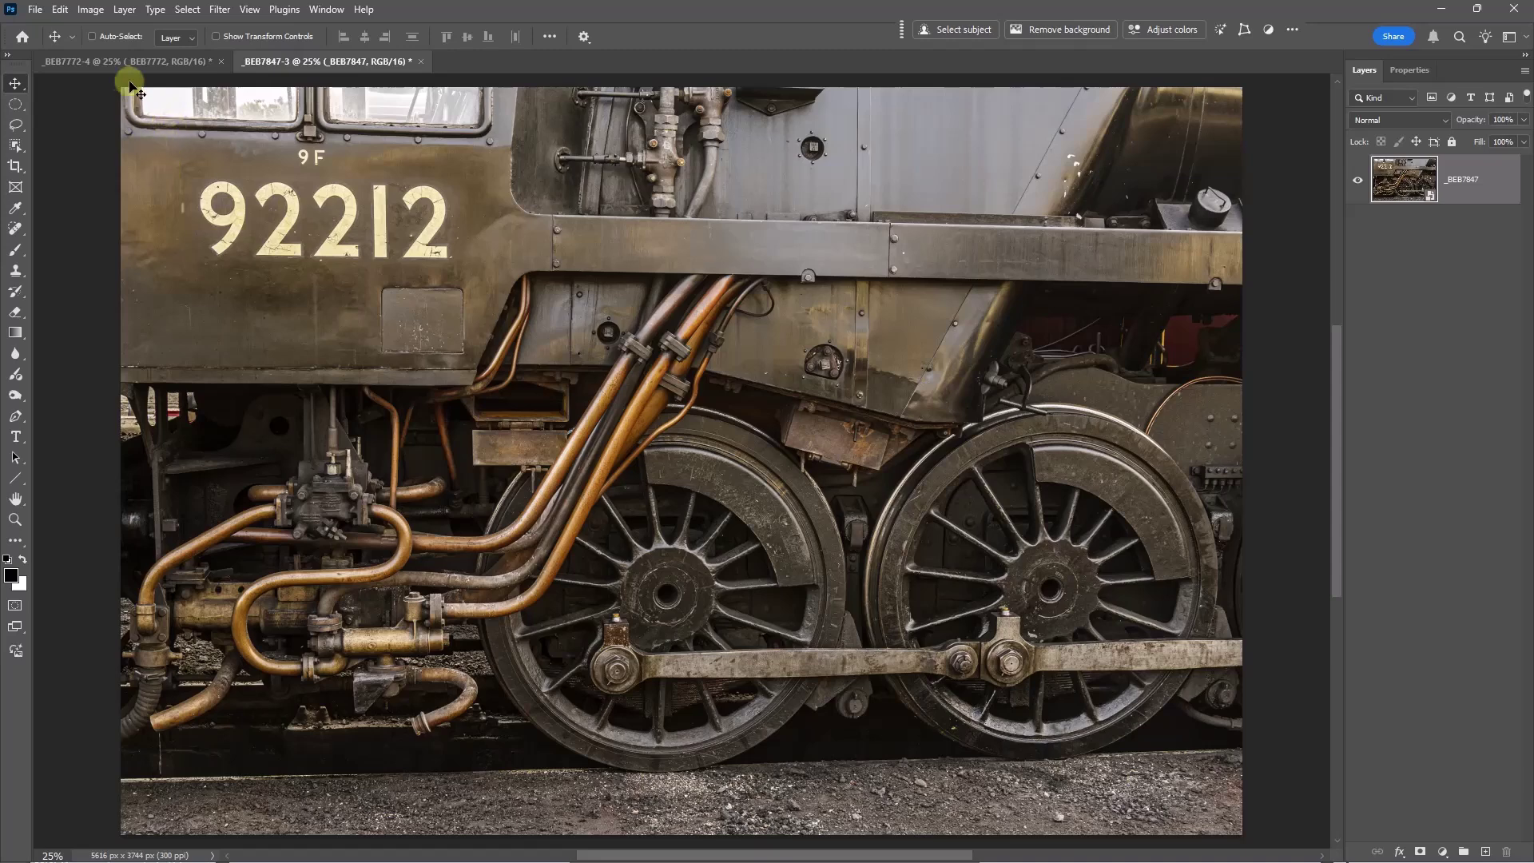
drag(133, 68, 580, 284)
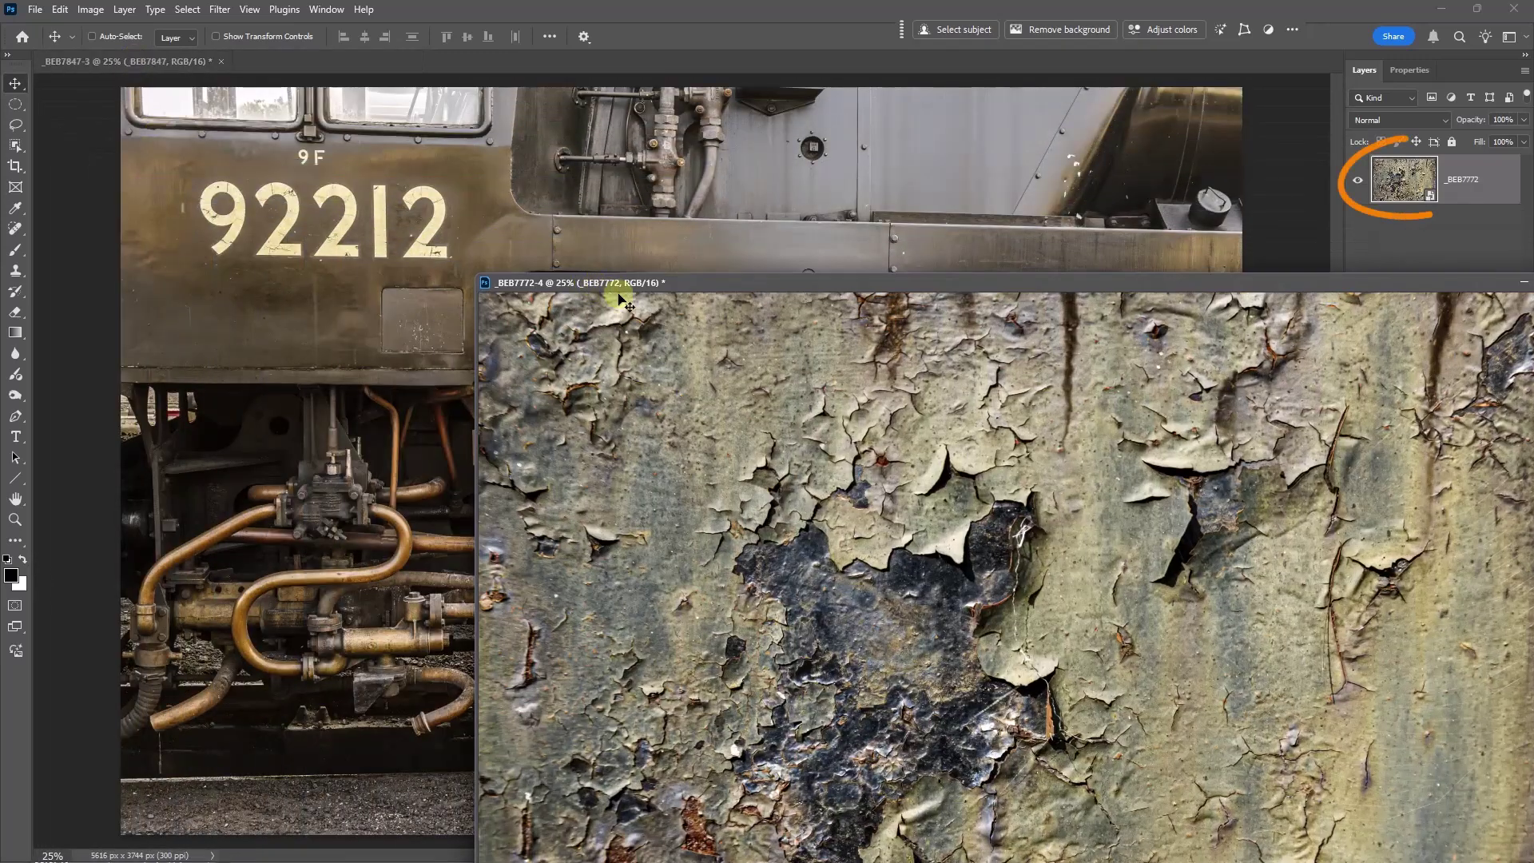
drag(1406, 179, 719, 252)
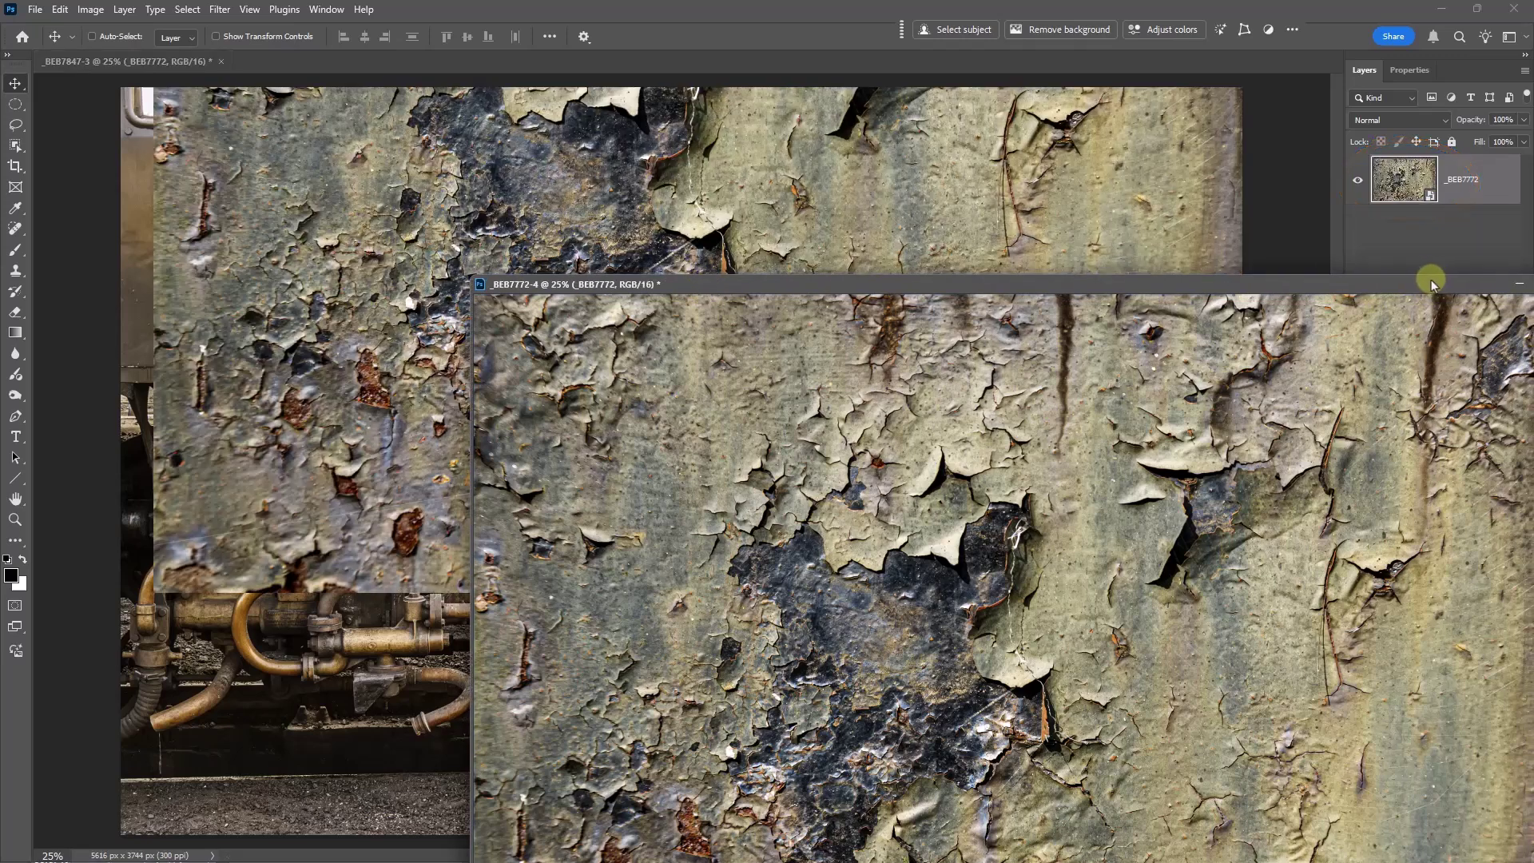
Close the floating peeling-paint document.
drag(1430, 279, 969, 164)
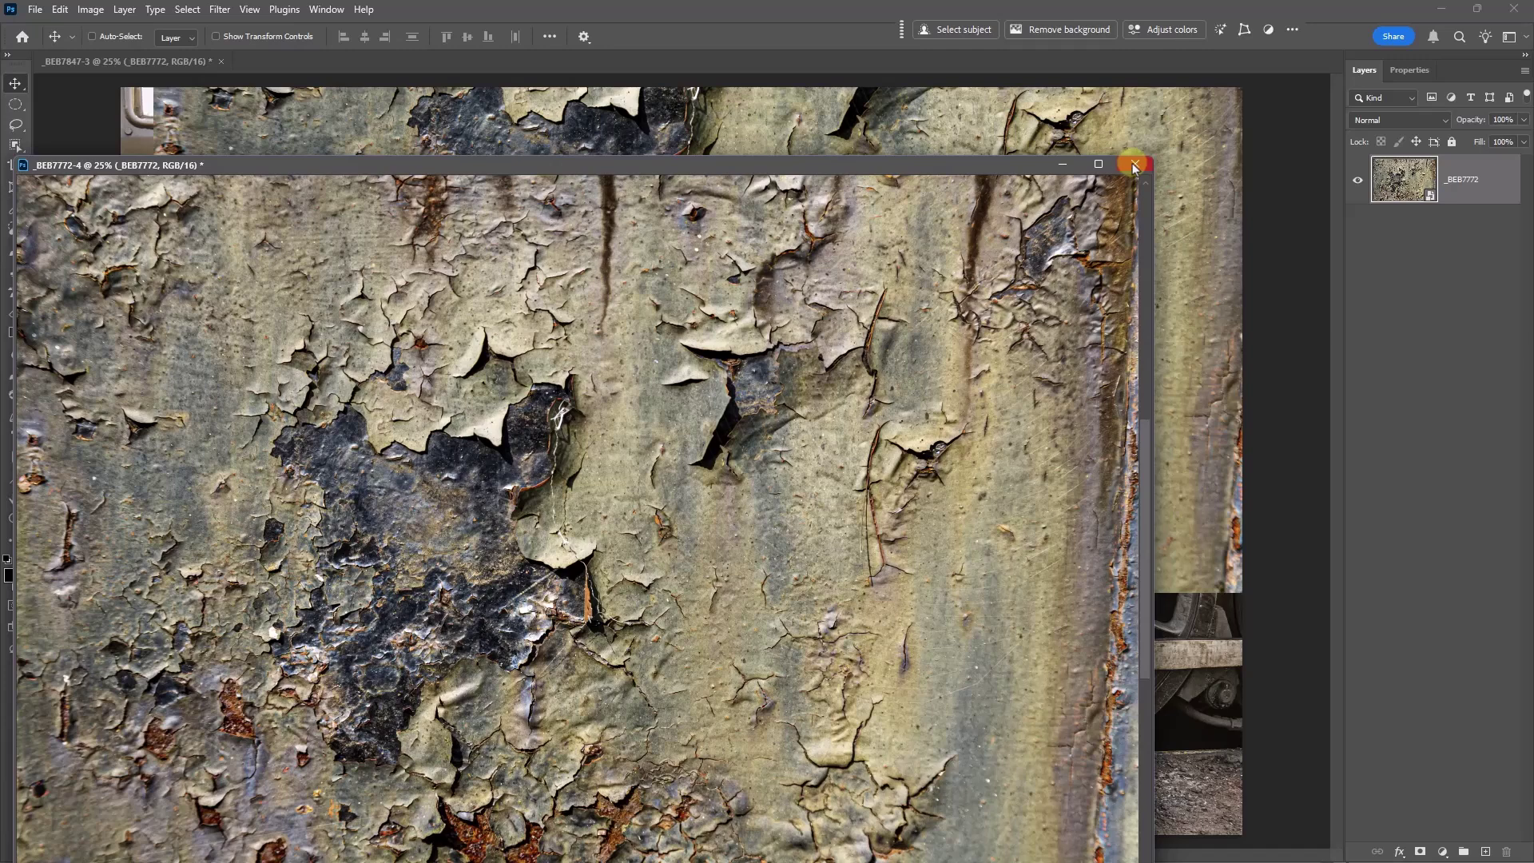
click(1135, 166)
click(760, 322)
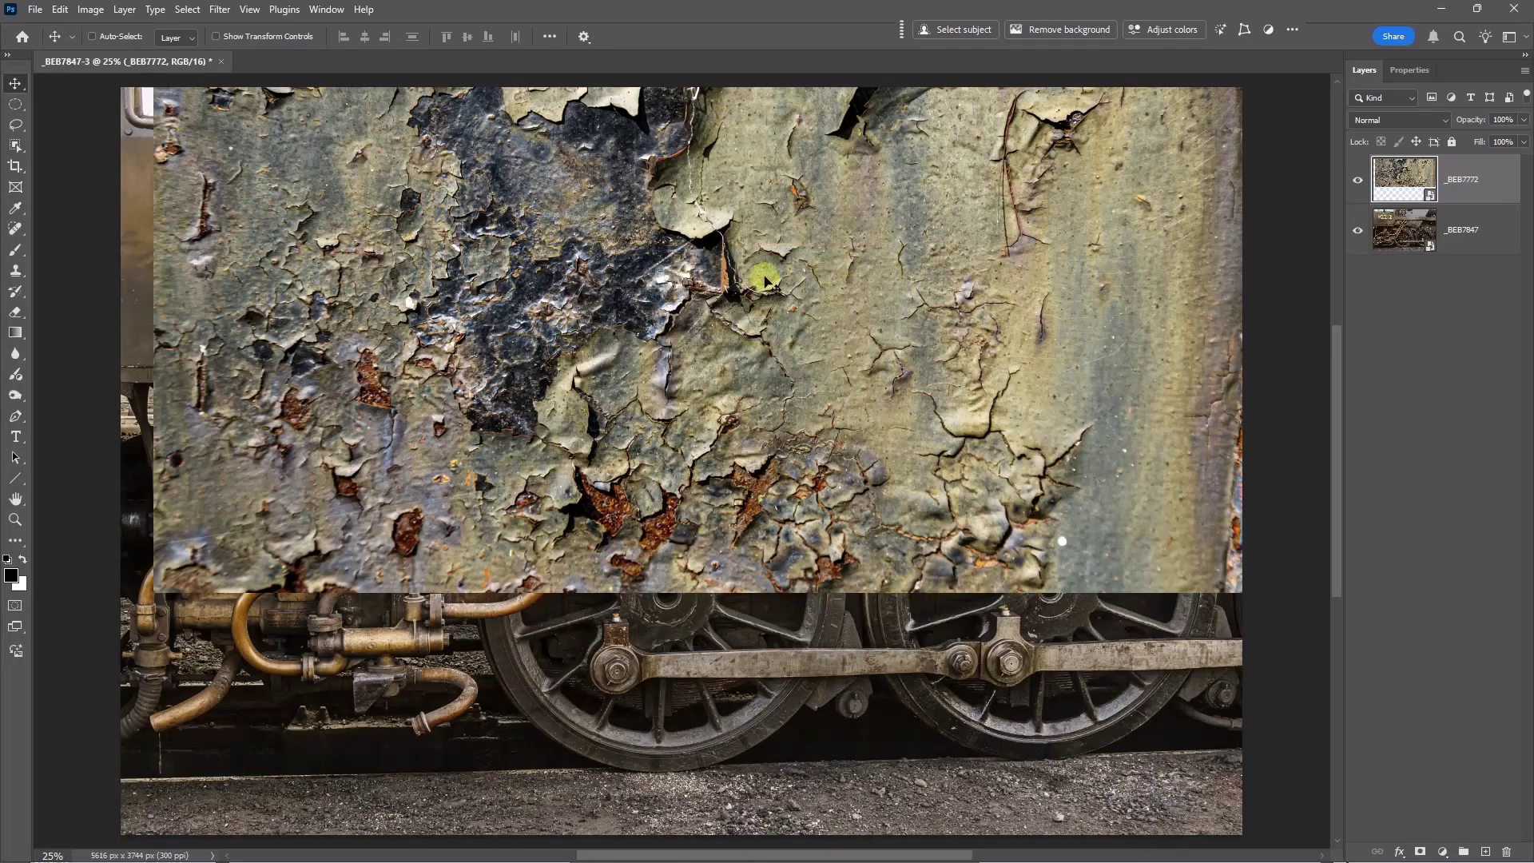
Align the paint texture layer with the canvas edges and stretch it rightward to 104.70% width with Free Transform.
drag(787, 223, 757, 464)
drag(756, 460, 758, 457)
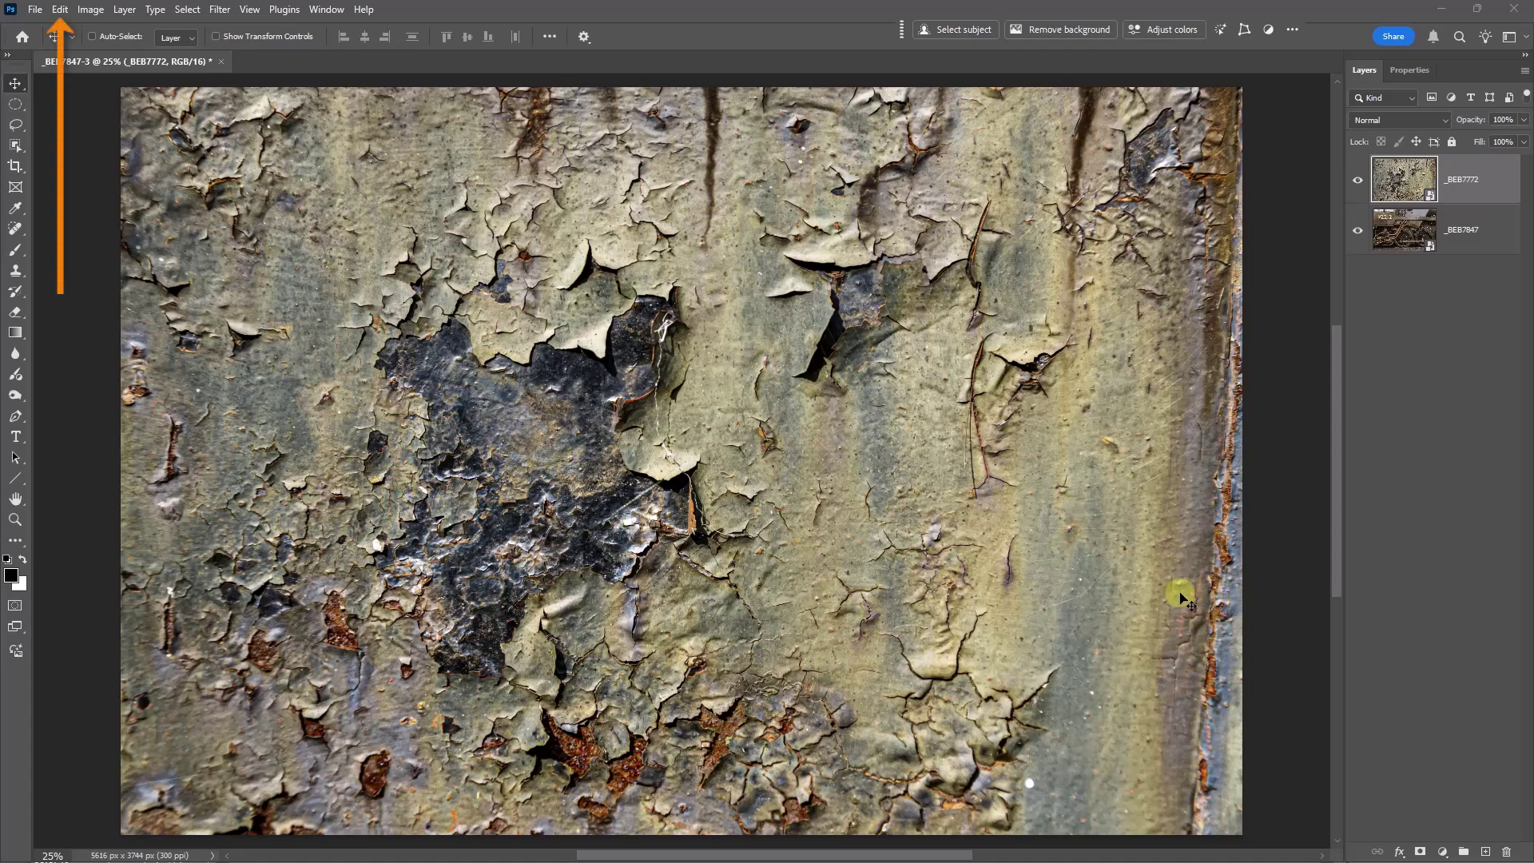
click(59, 11)
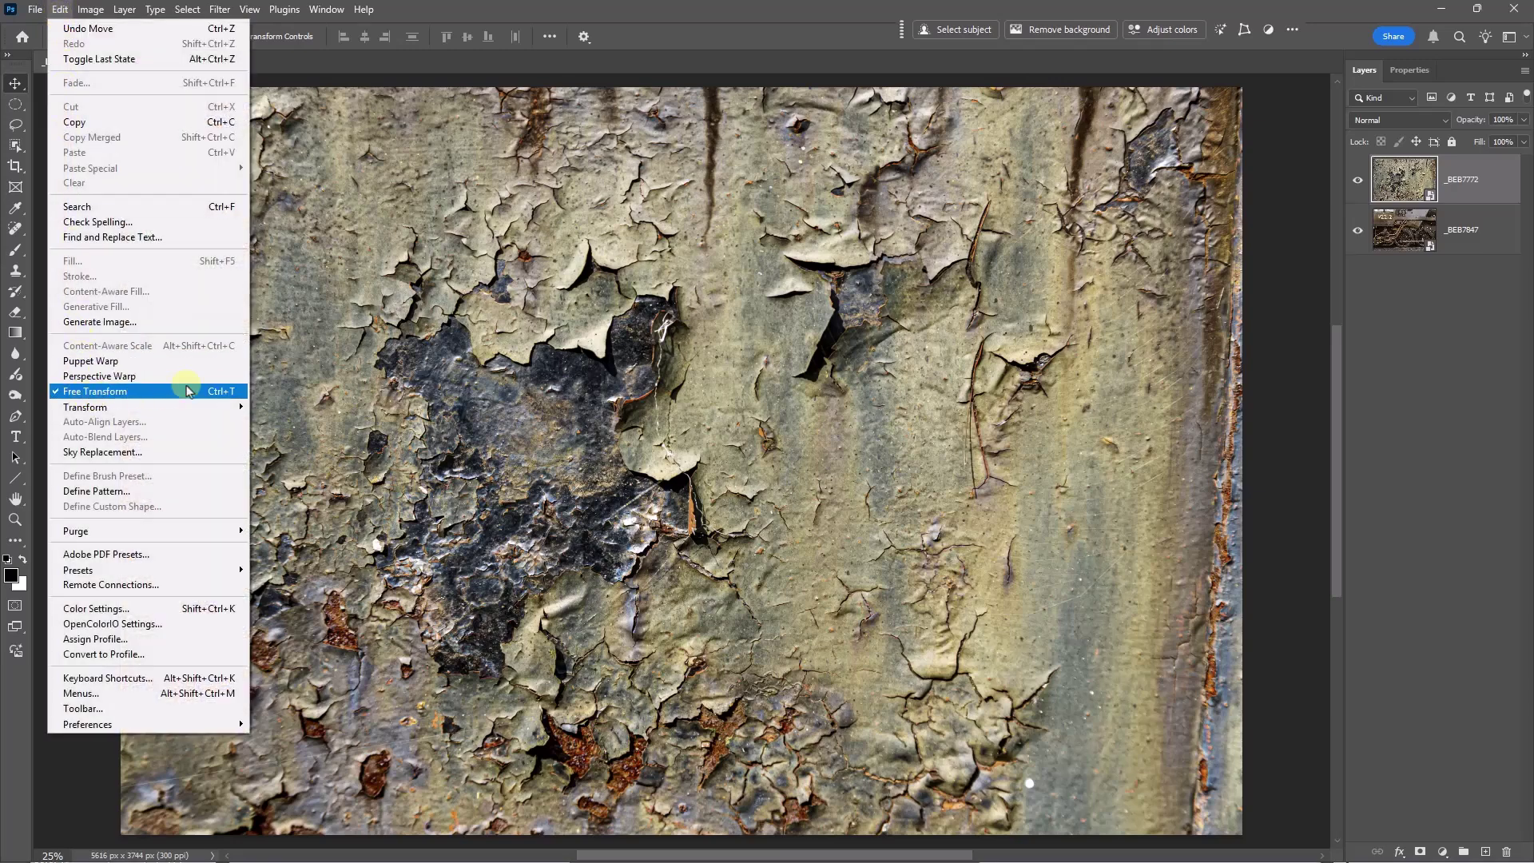
click(219, 392)
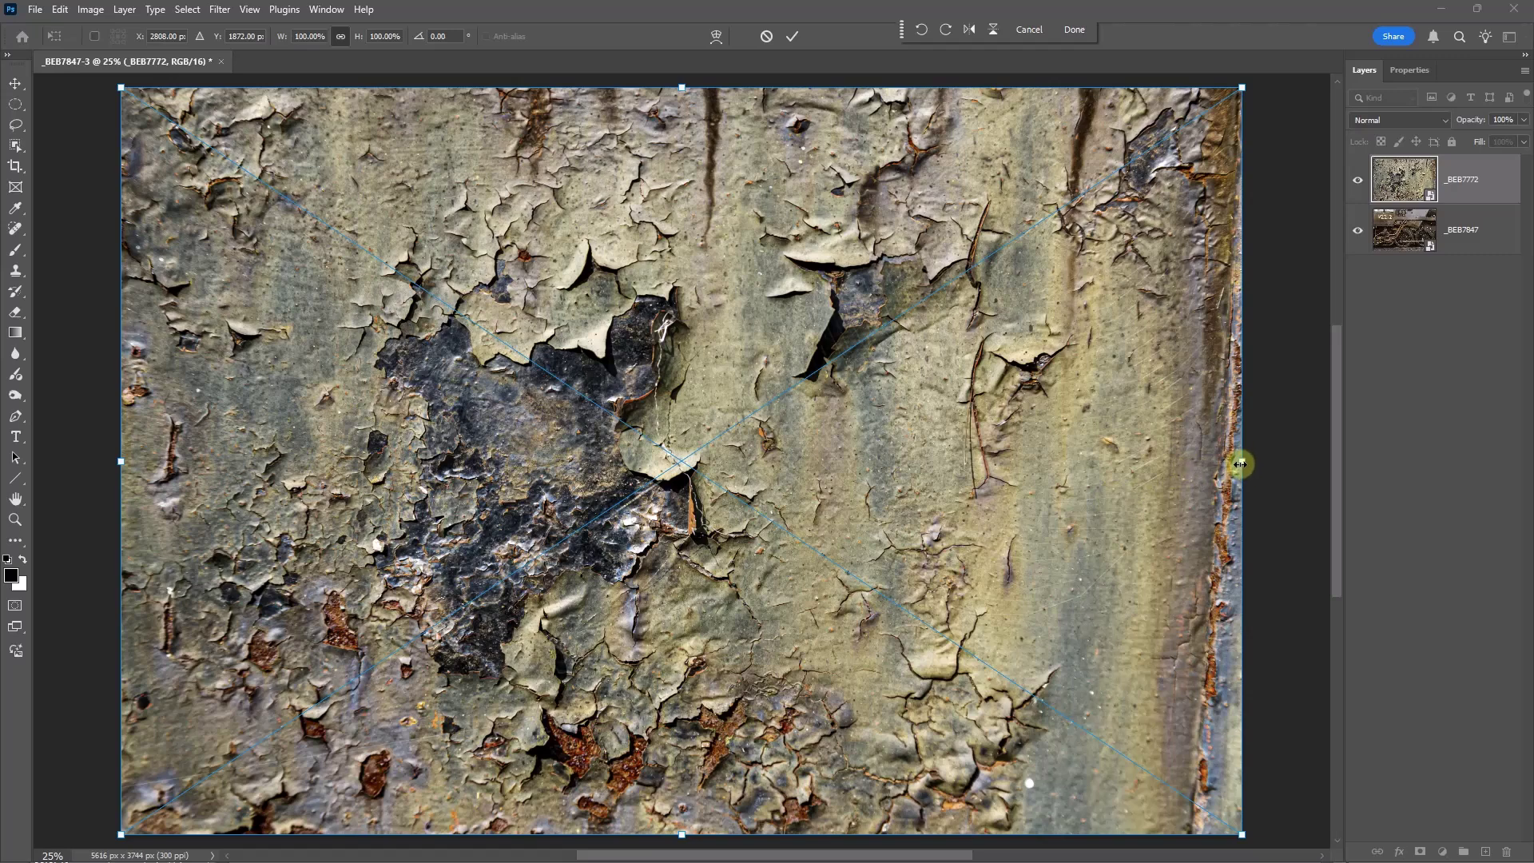
drag(1243, 463, 1294, 468)
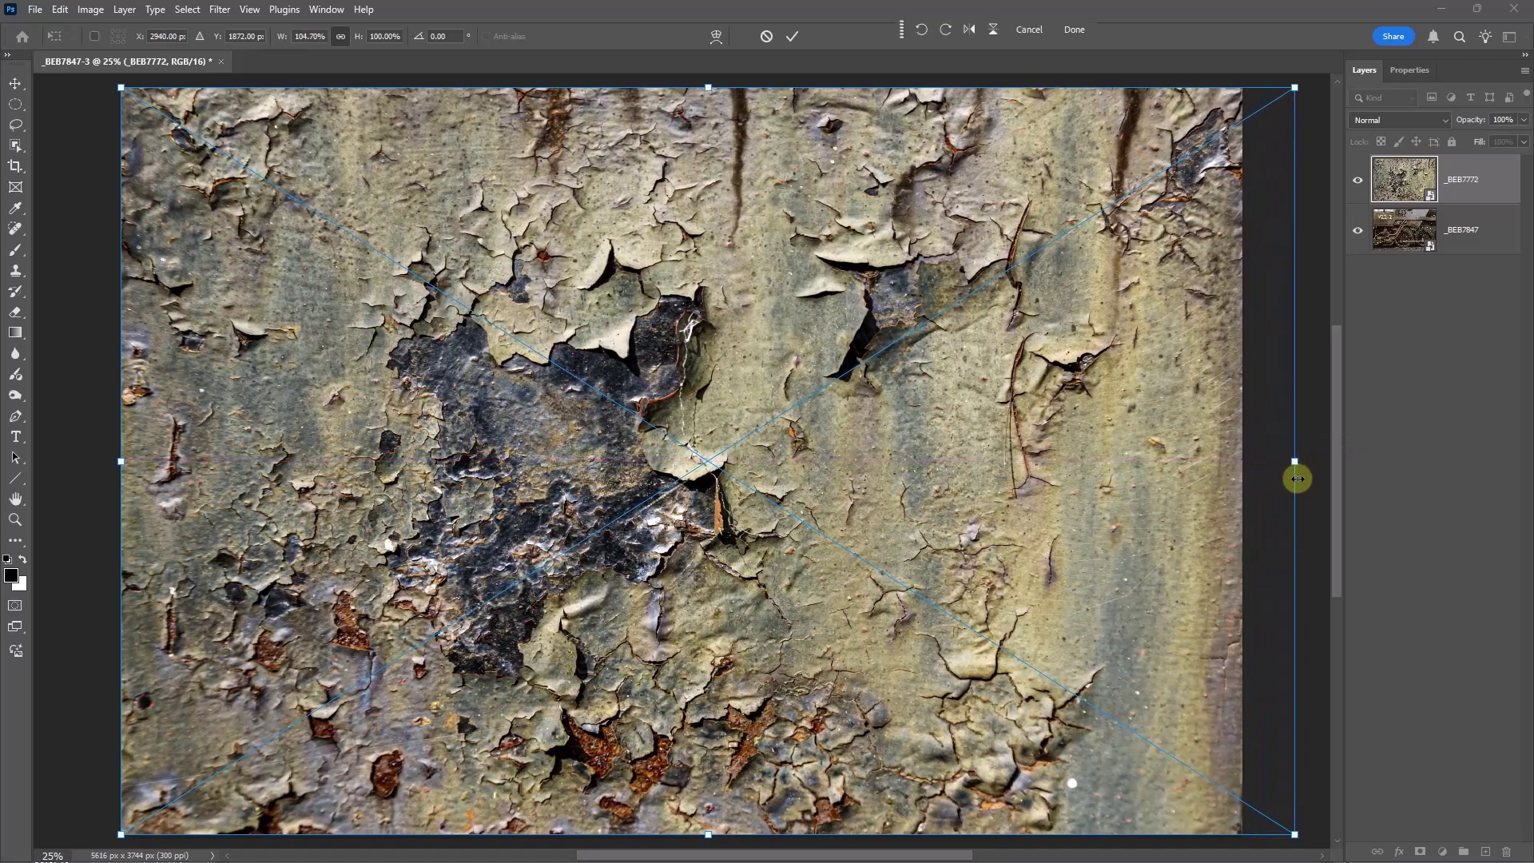
click(792, 36)
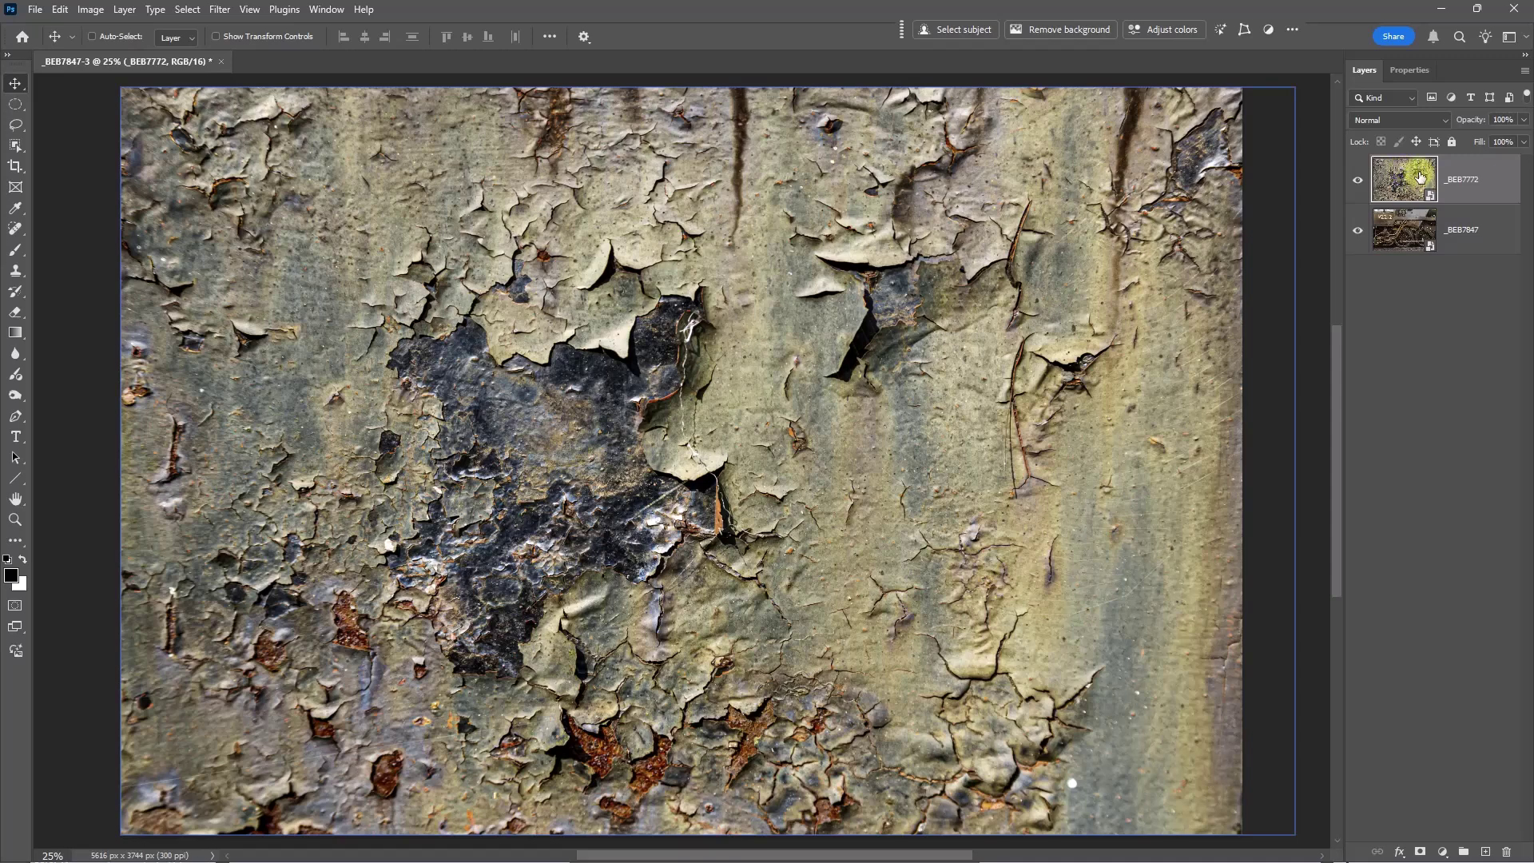
Set the paint texture layer's blend mode to Overlay above the locomotive layer.
click(1401, 230)
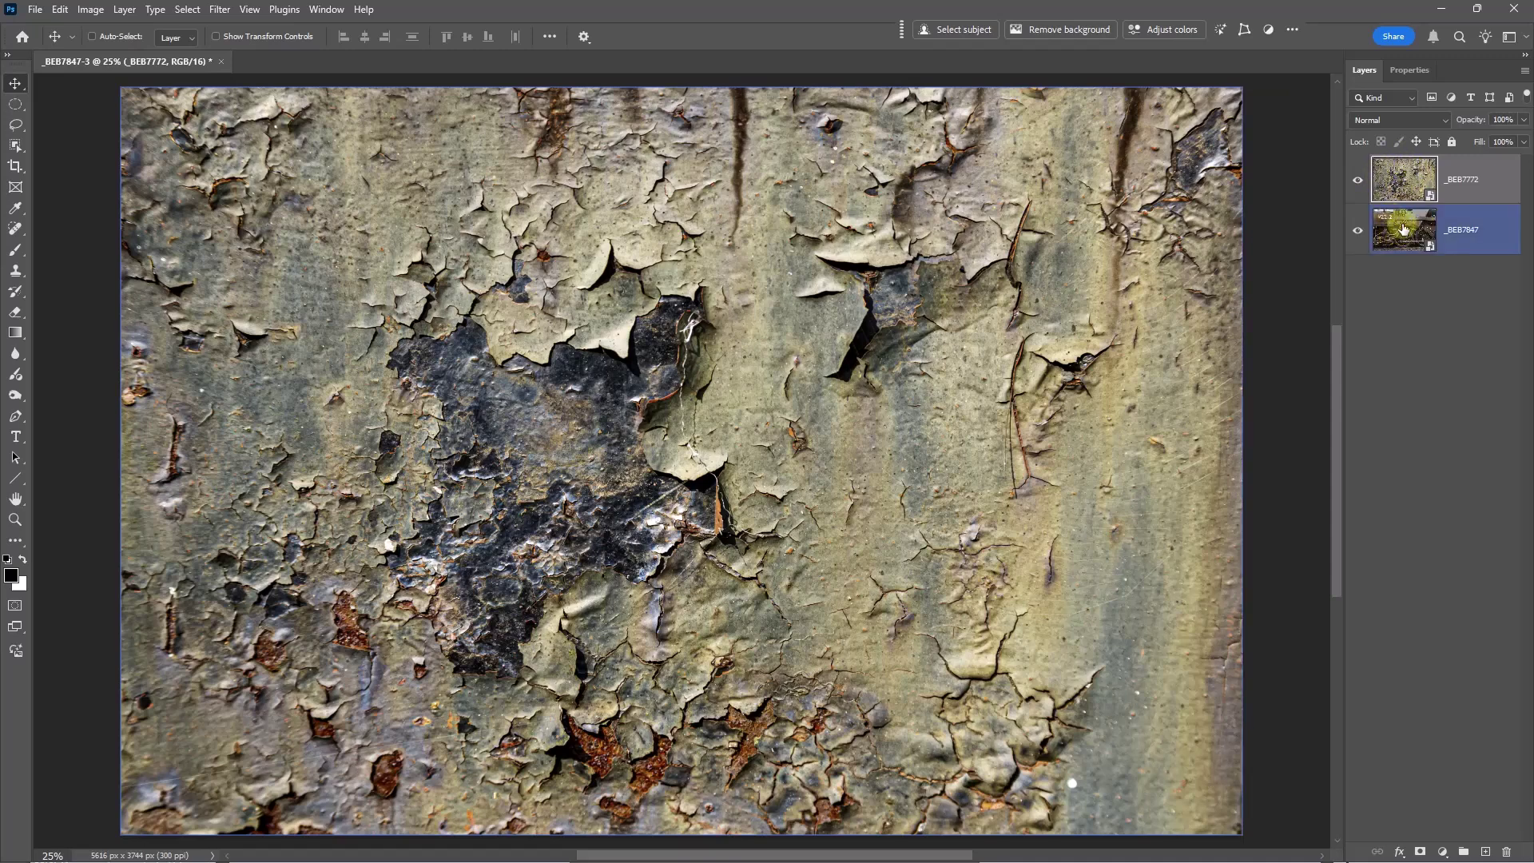
click(1446, 121)
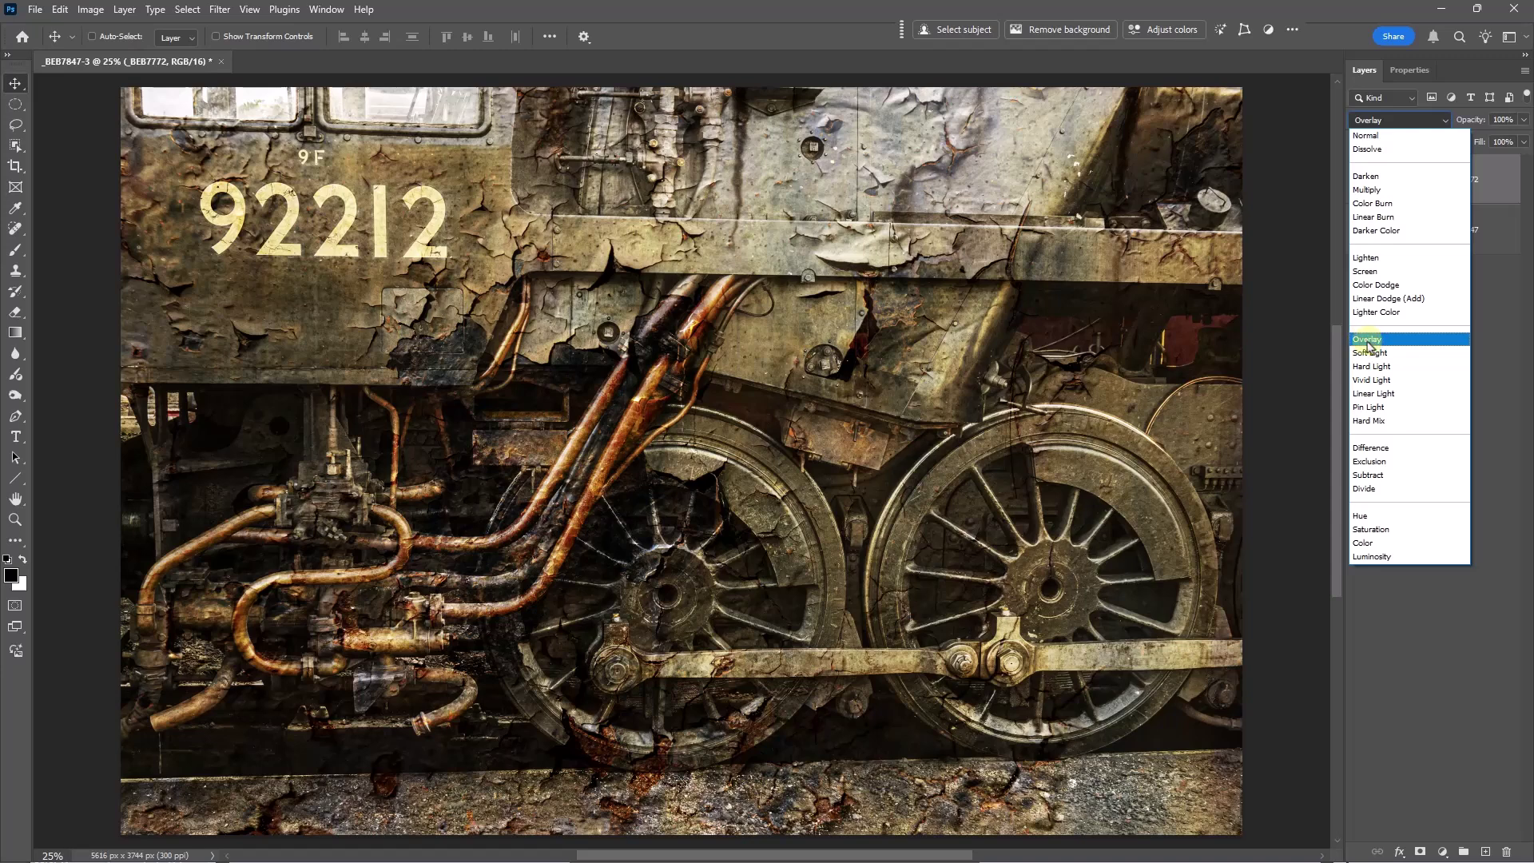
click(1368, 344)
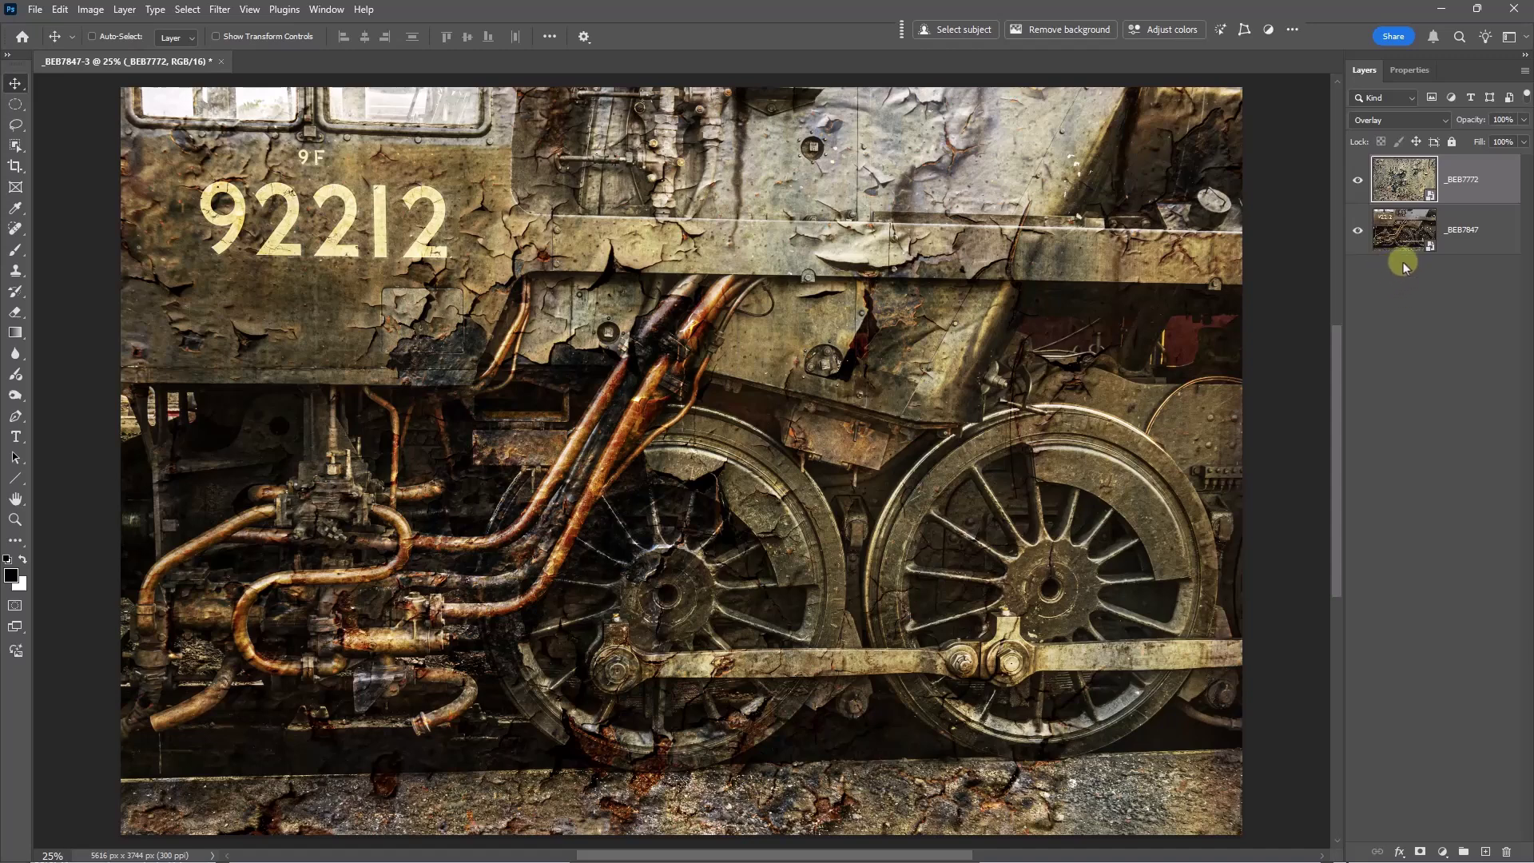
Open the locomotive layer's Smart Object for editing in Camera Raw.
click(1399, 230)
click(1401, 183)
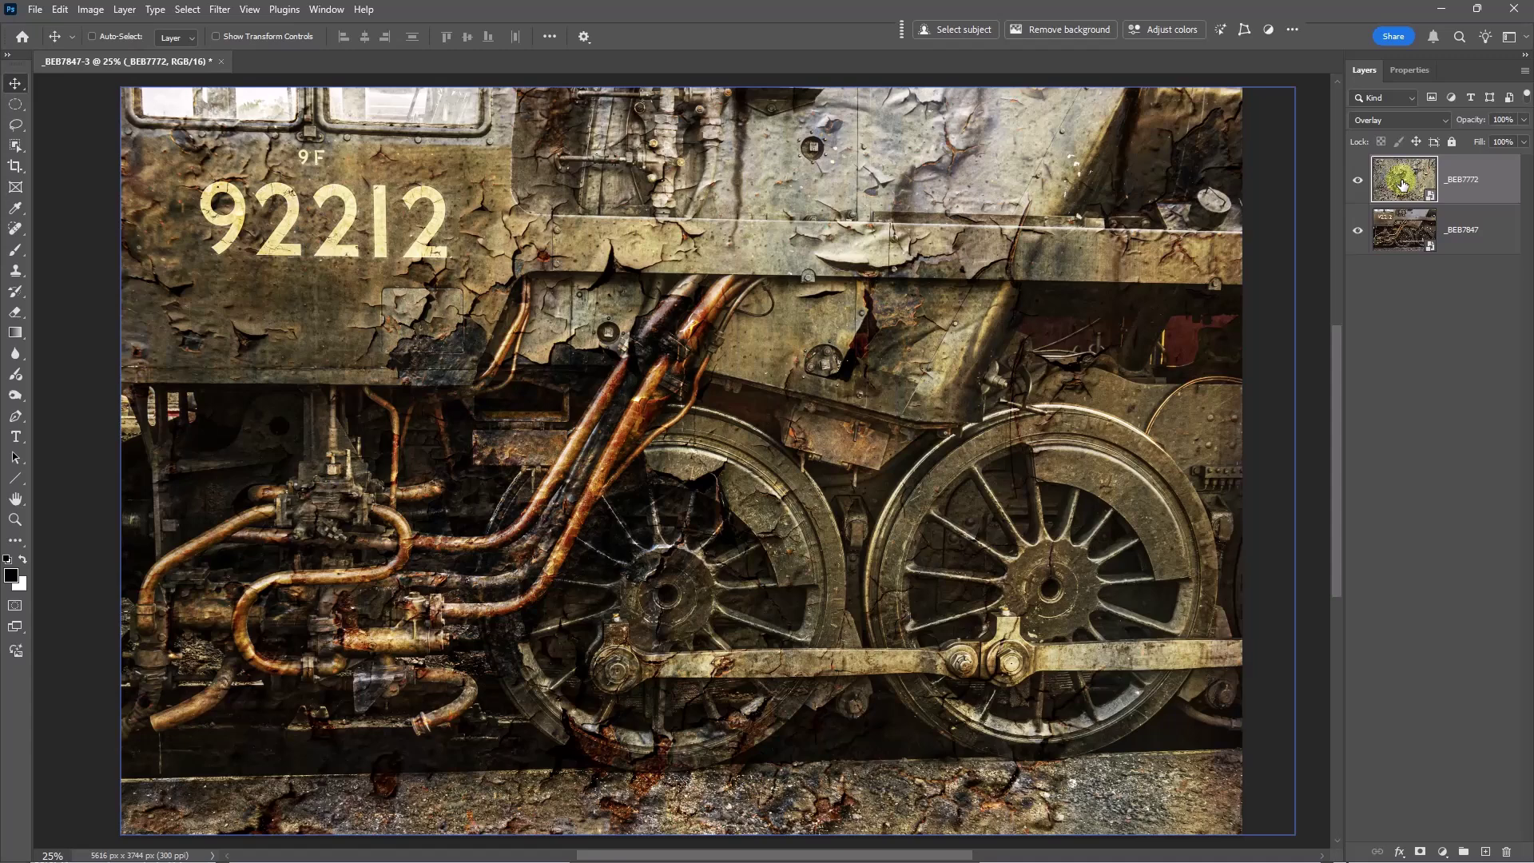
click(1401, 230)
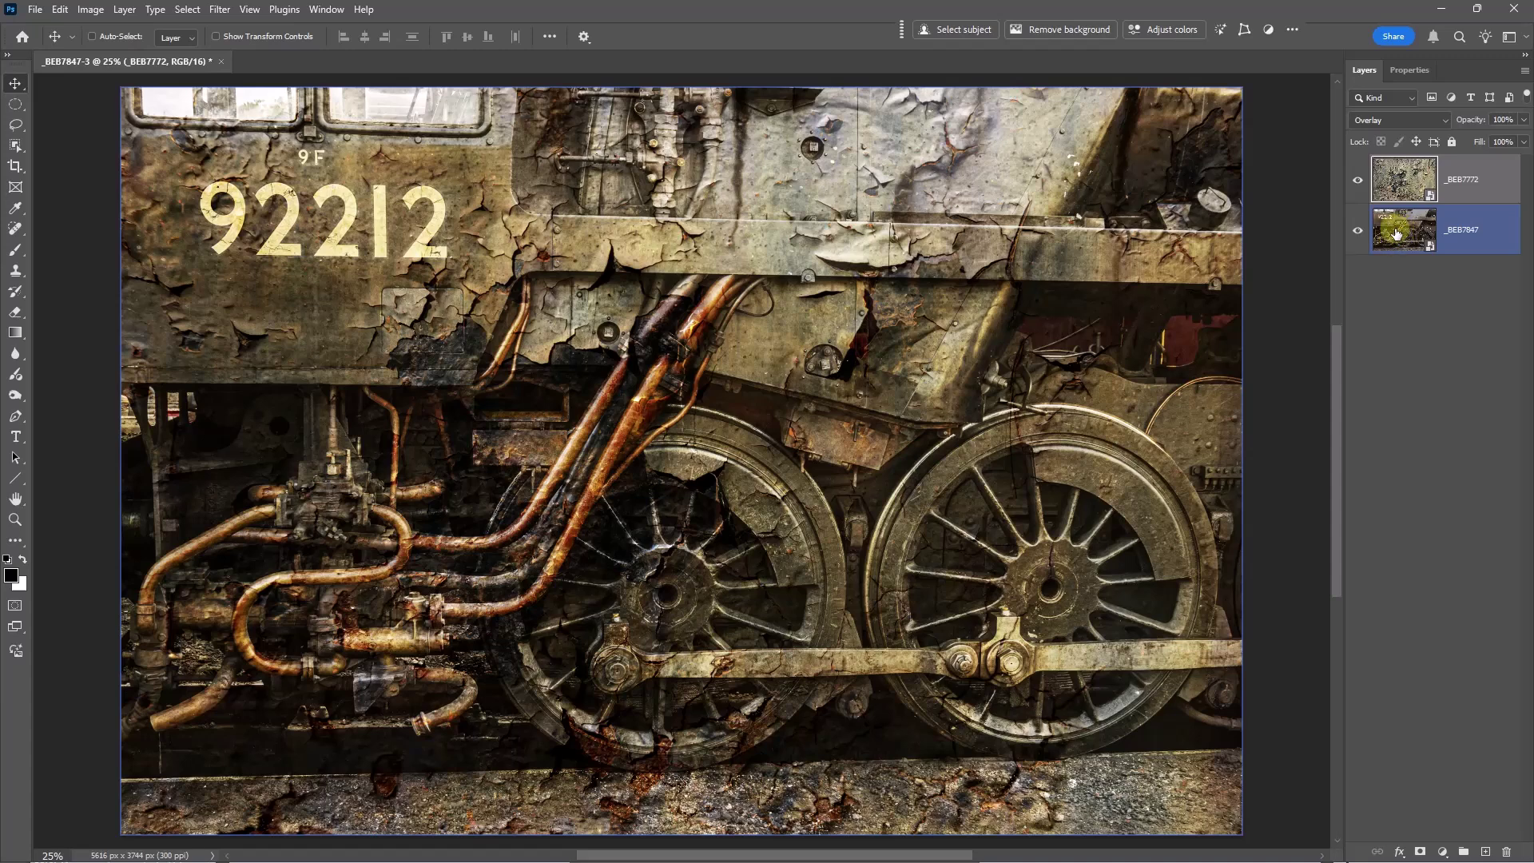
click(1408, 226)
double_click(1407, 226)
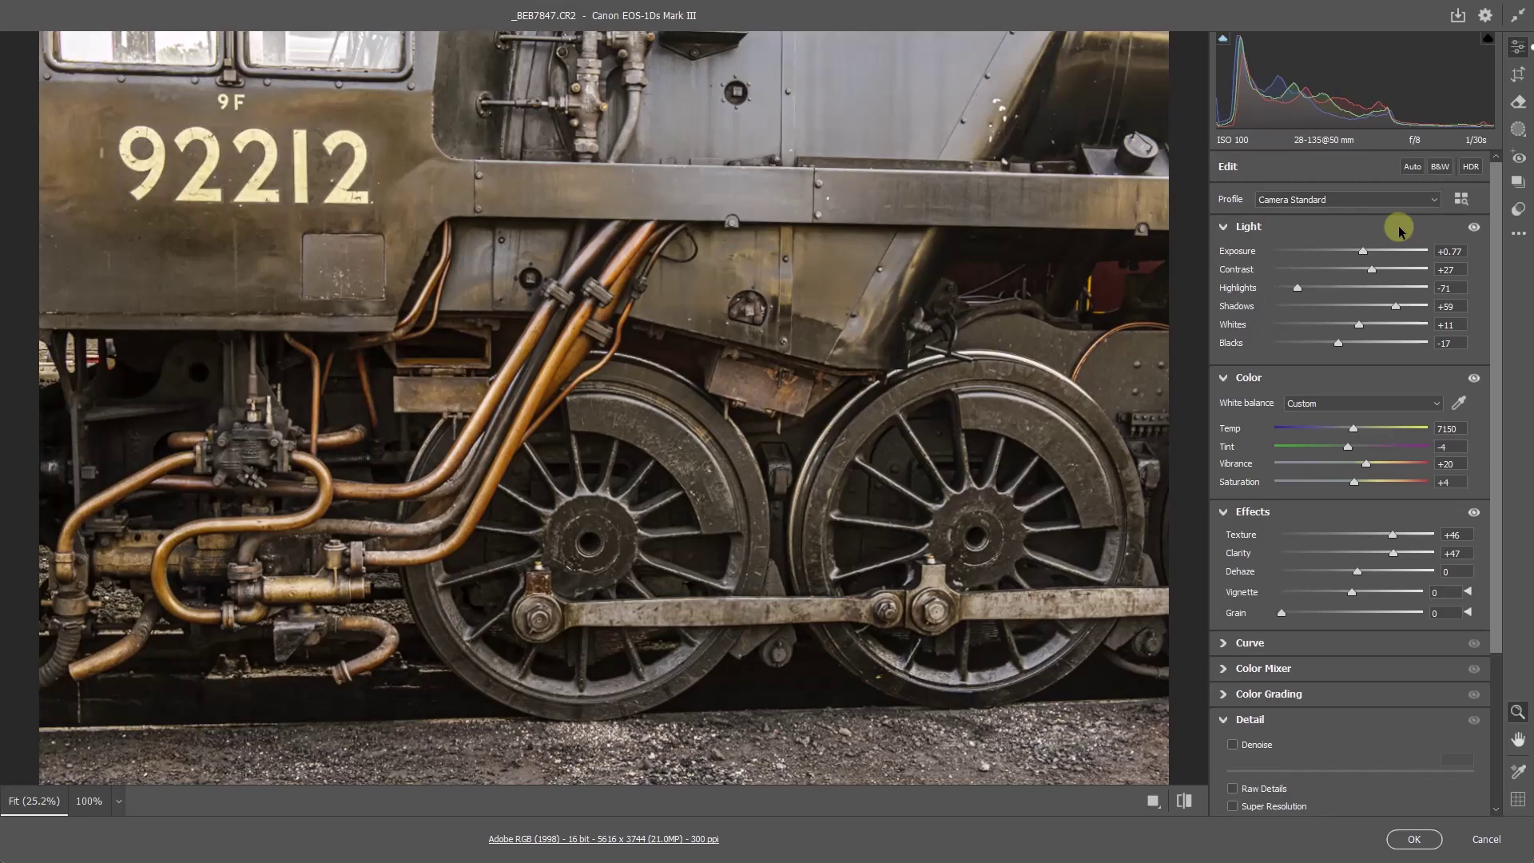
Create a linear gradient mask from the top of the locomotive photo, fading out near the wheel hubs.
click(1517, 129)
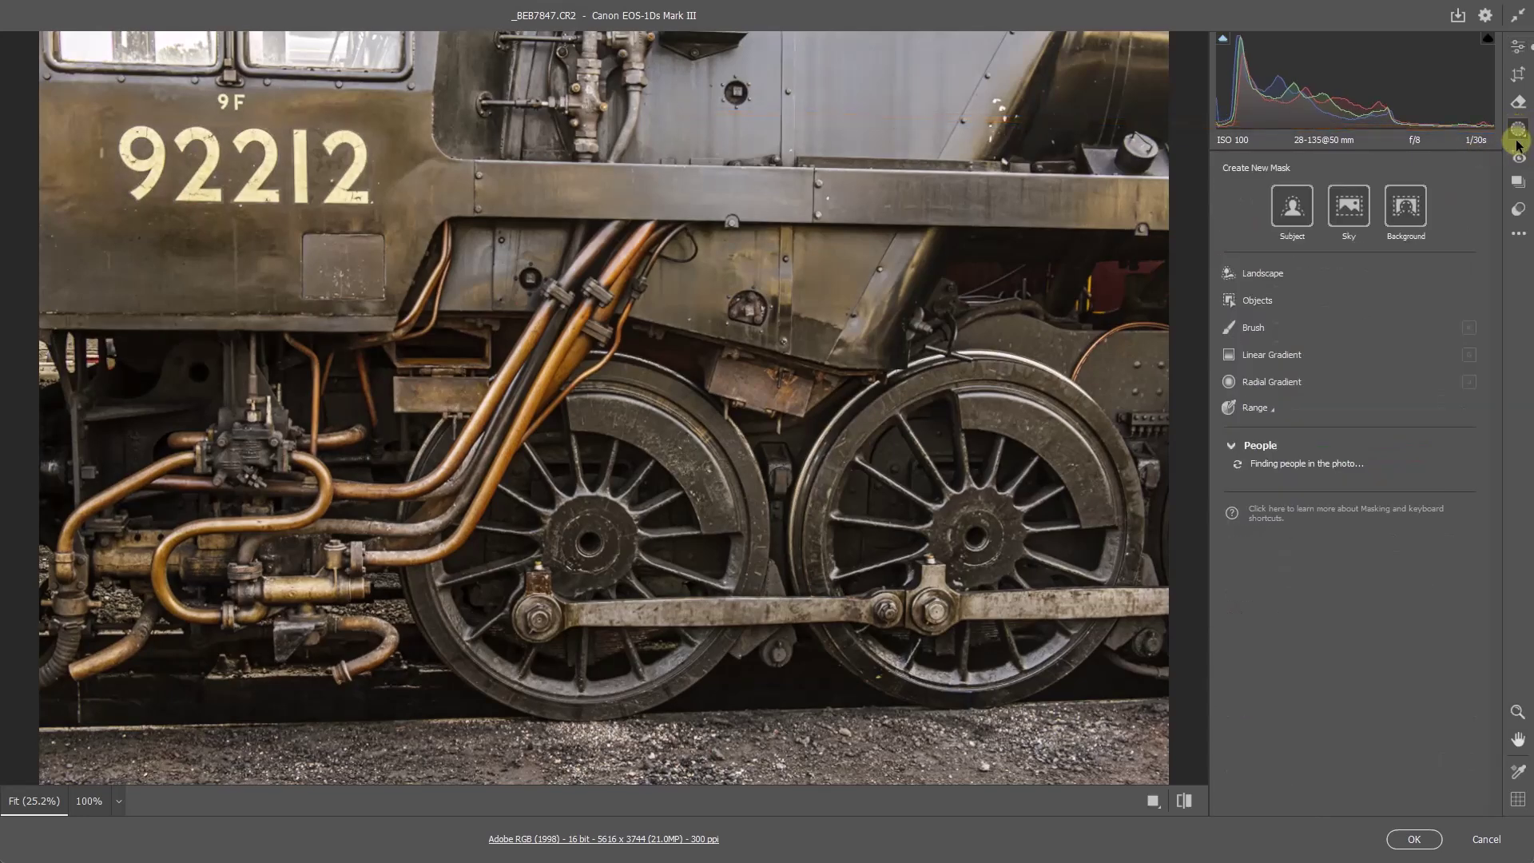
click(1250, 355)
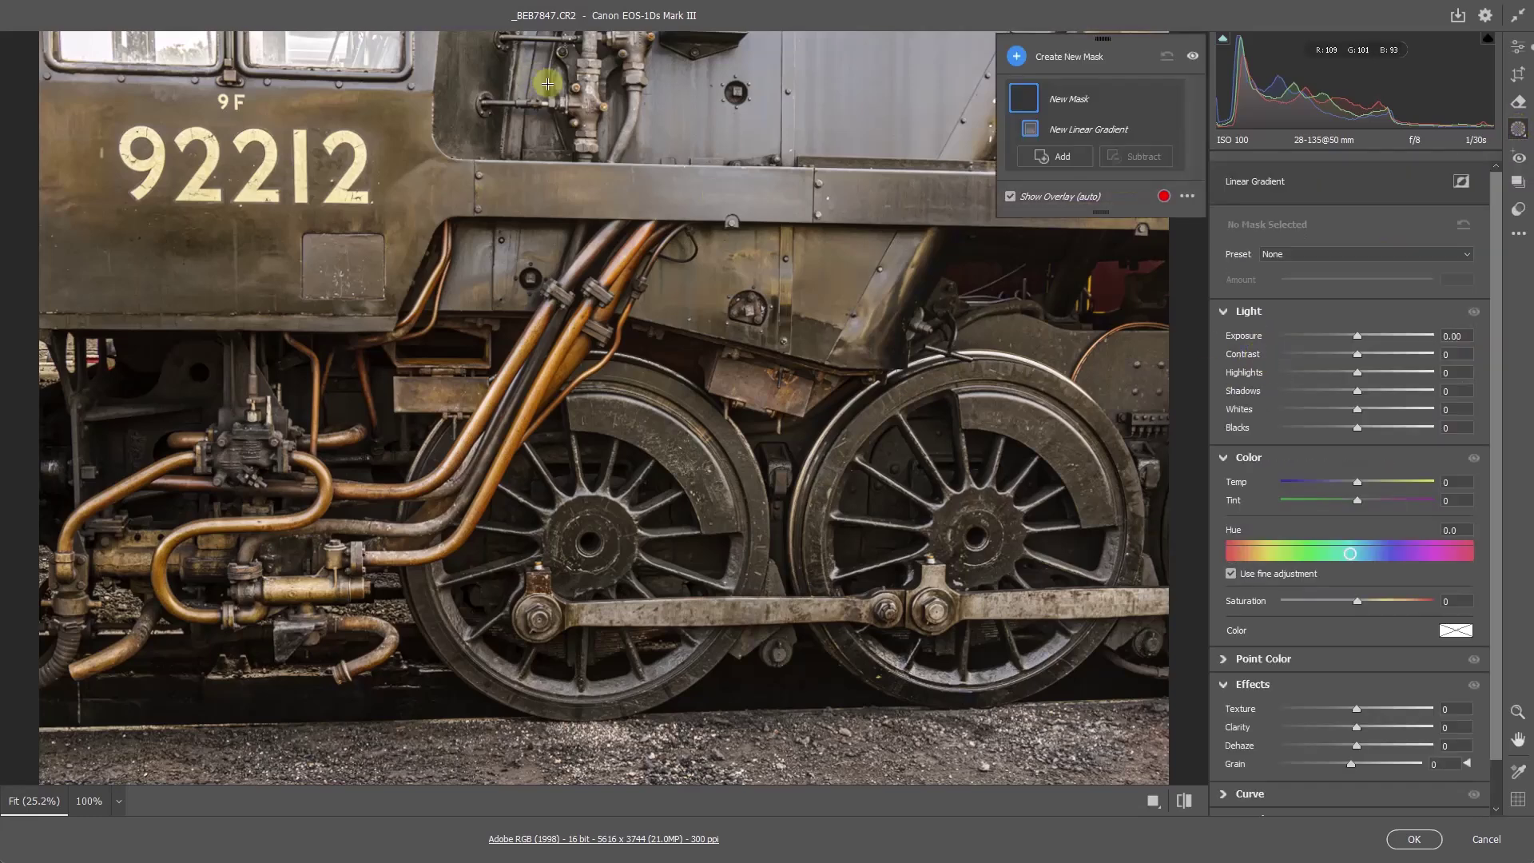
drag(583, 83, 576, 515)
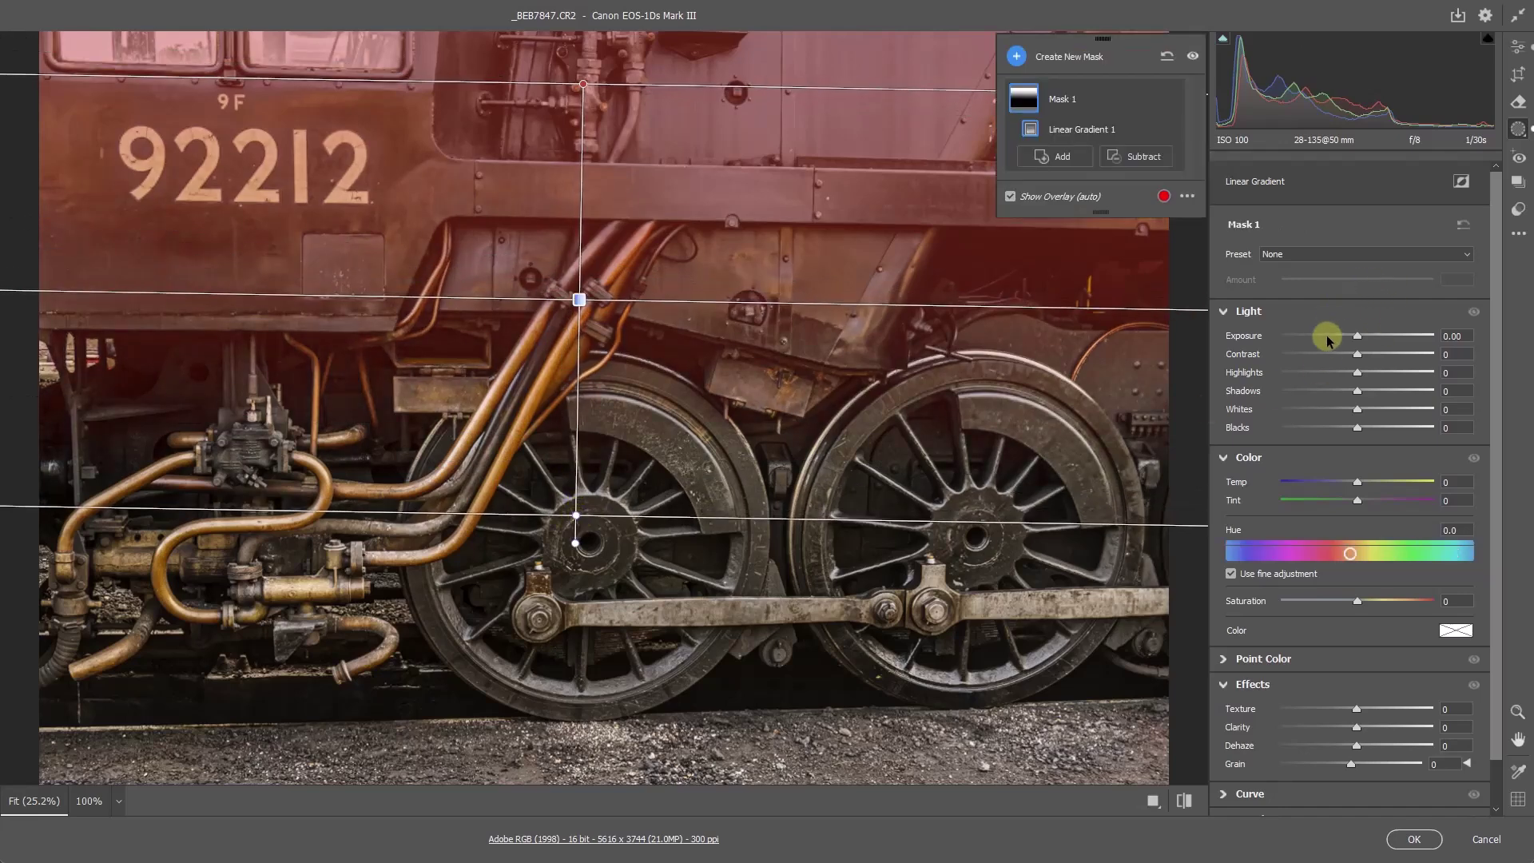
Set the gradient mask's Highlights to -58, Exposure to -0.90, Whites to +27 and Blacks to -24.
click(1312, 372)
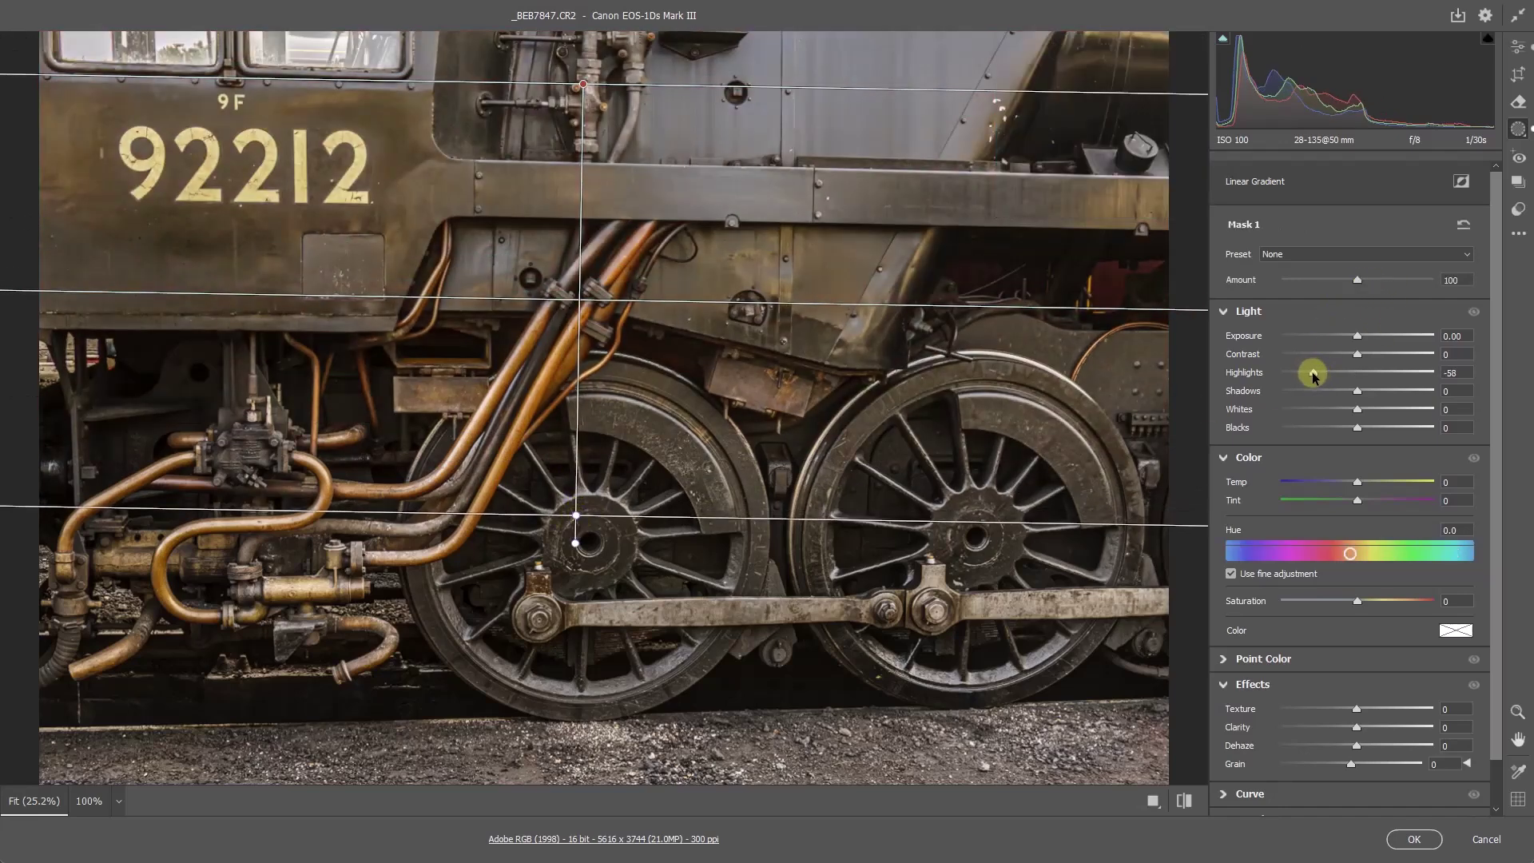
drag(1363, 337, 1341, 342)
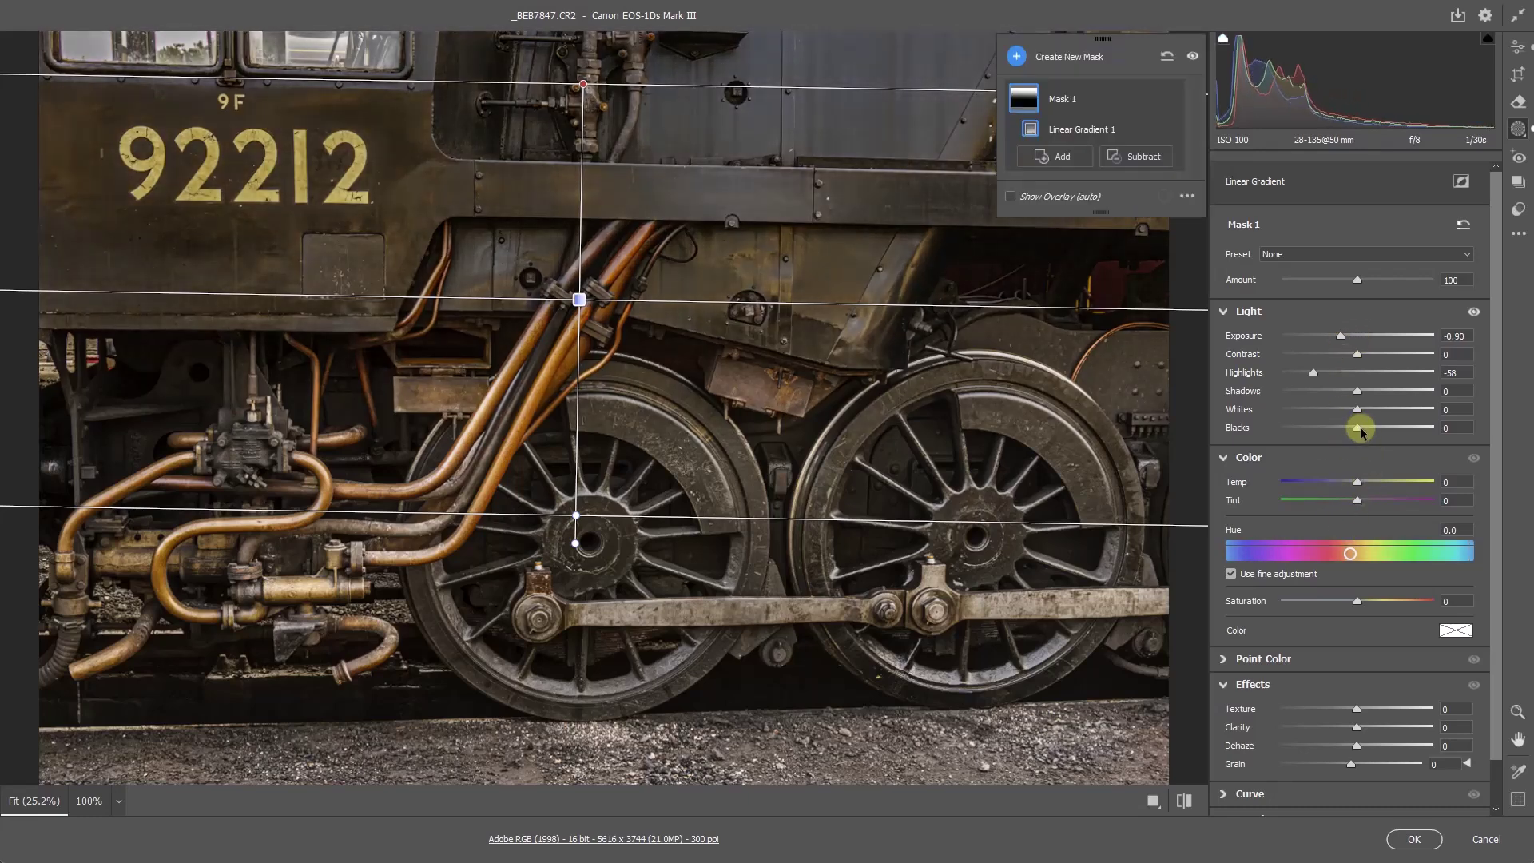
mouse_move(1355, 427)
mouse_down()
mouse_move(1335, 429)
mouse_move(1377, 409)
mouse_up()
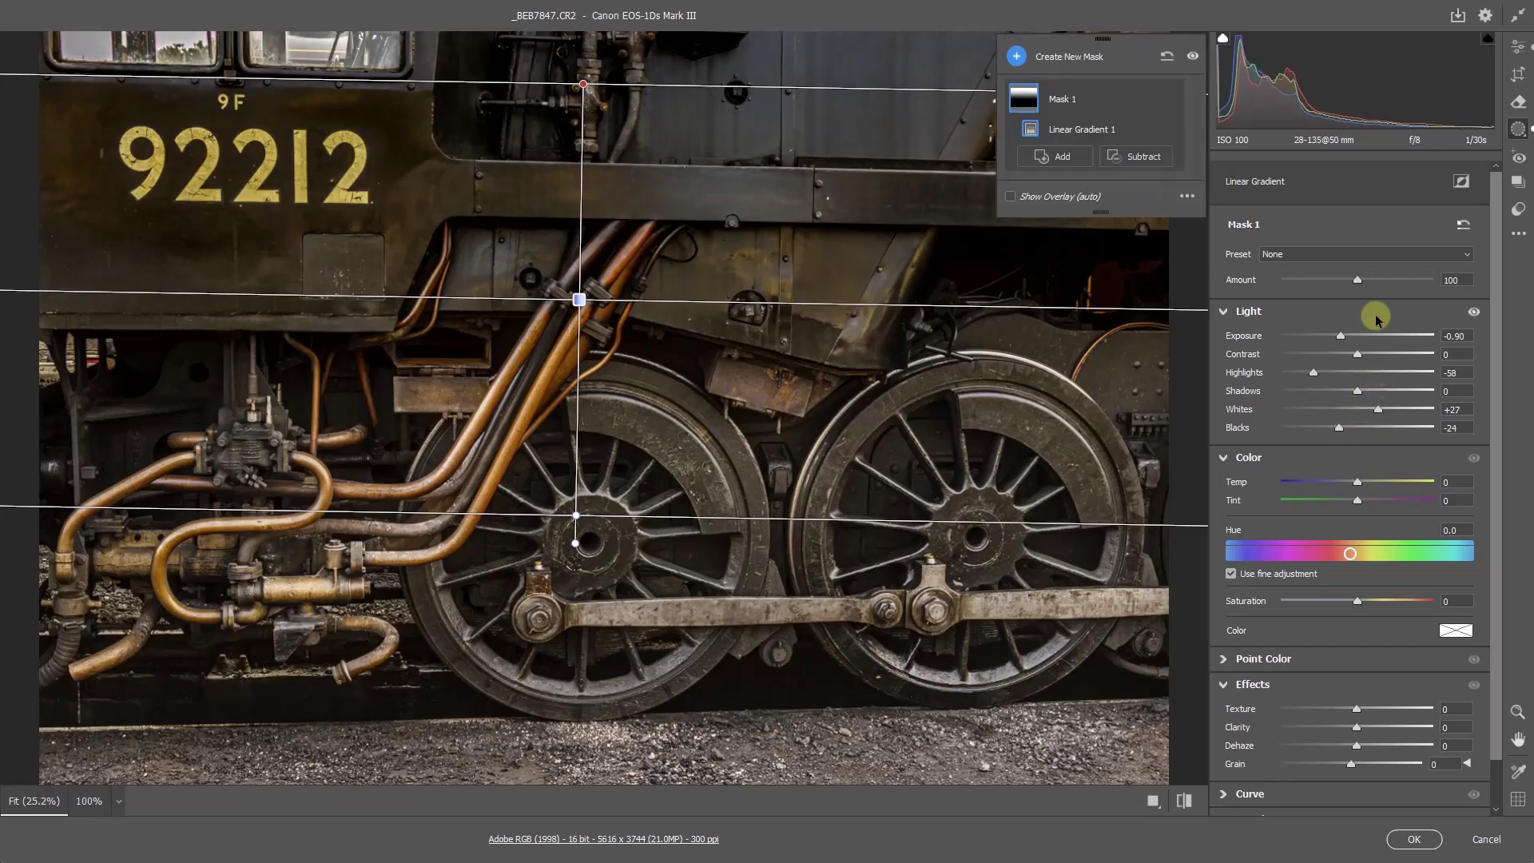
Fine-tune the gradient mask's Exposure, reduce its Saturation, and apply the Camera Raw edits to the locomotive layer.
drag(1347, 337, 1343, 337)
drag(1356, 601, 1334, 605)
click(1413, 838)
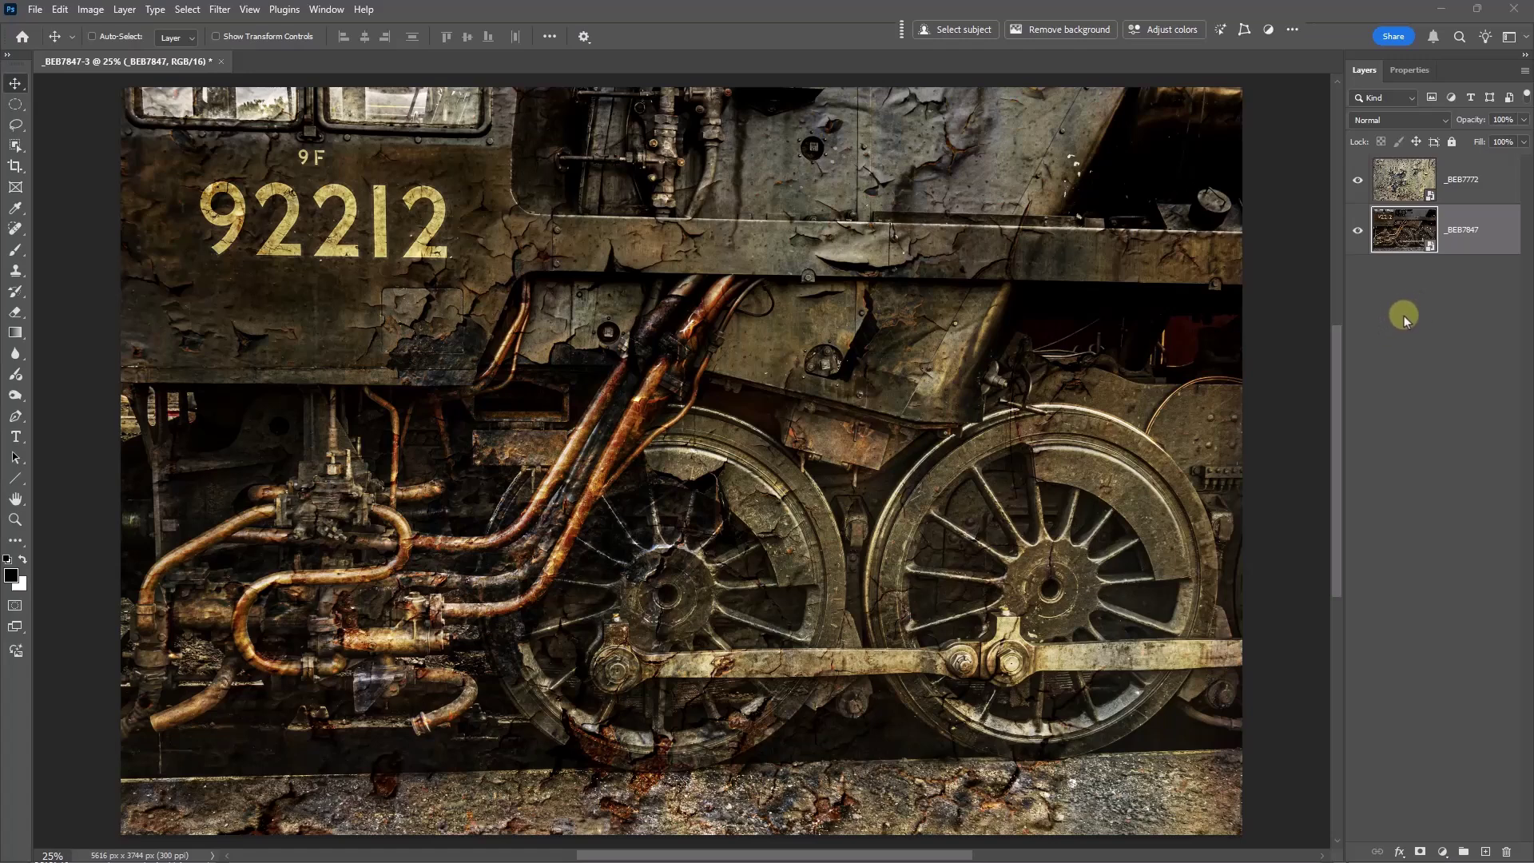
click(1406, 180)
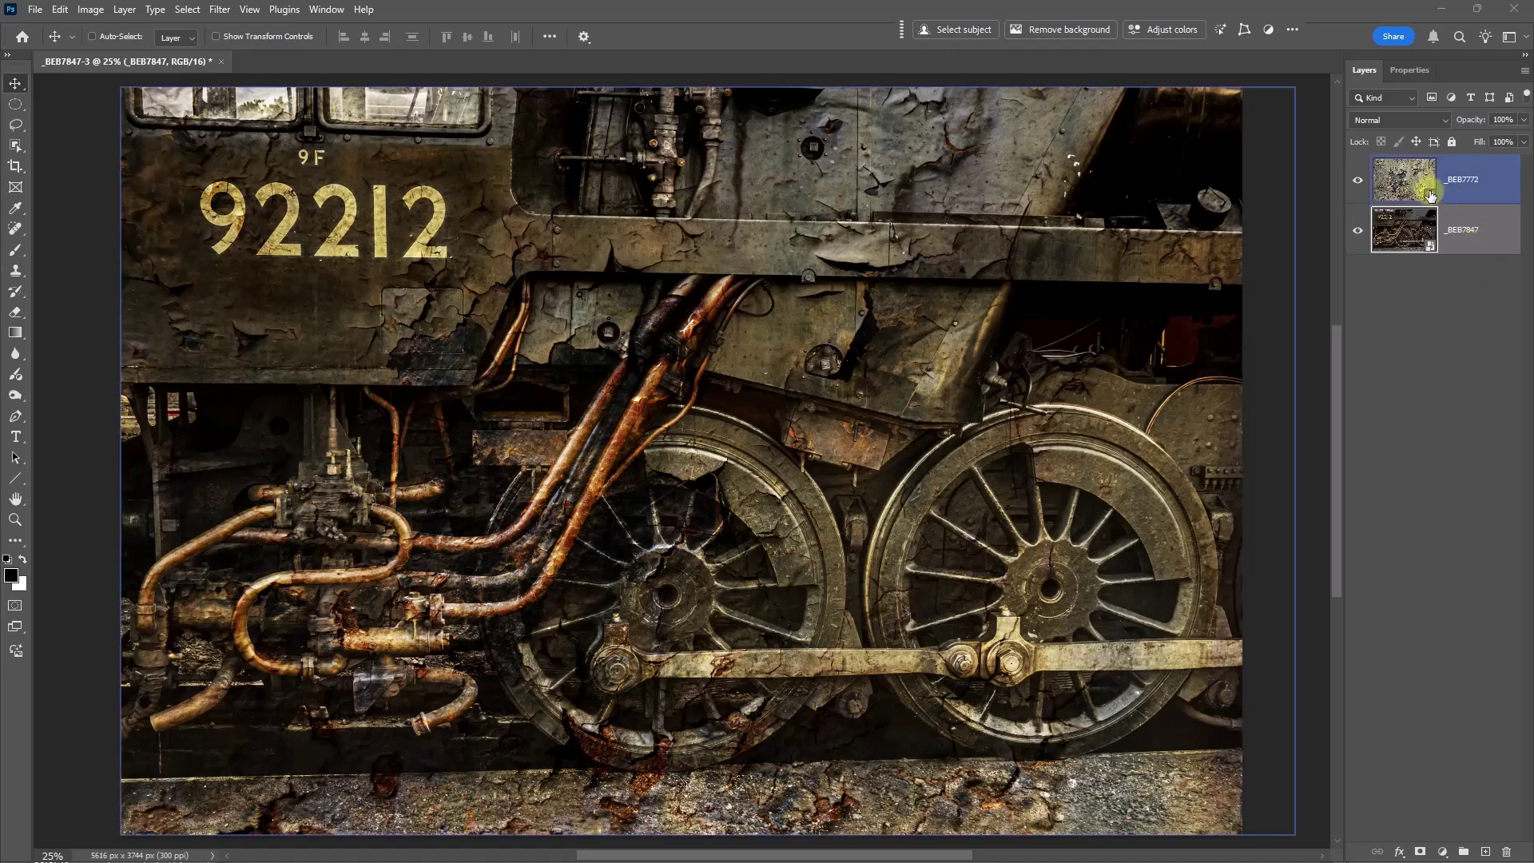
click(1403, 230)
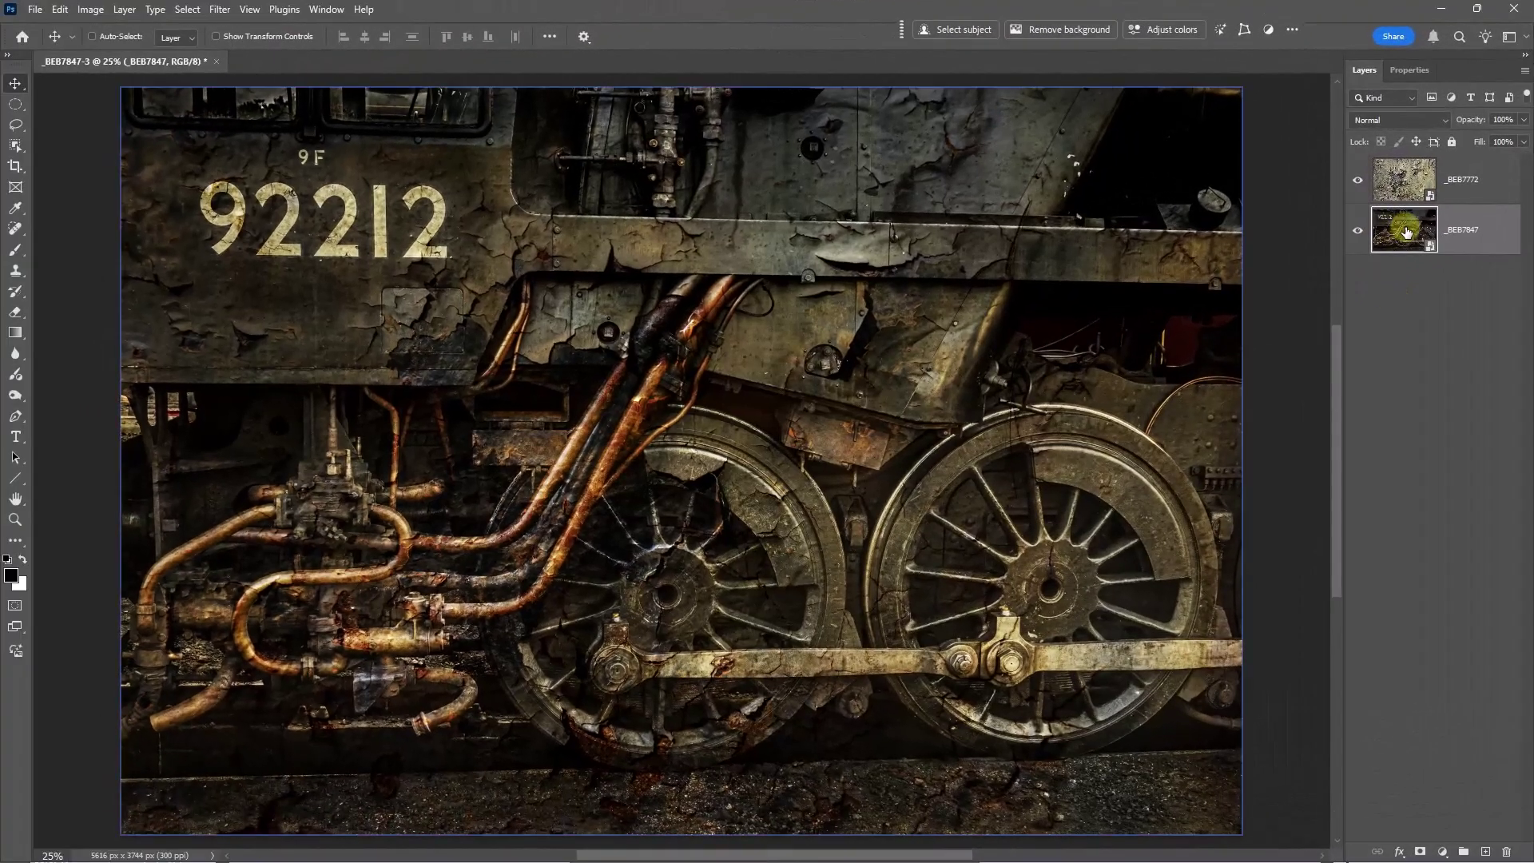
click(1404, 181)
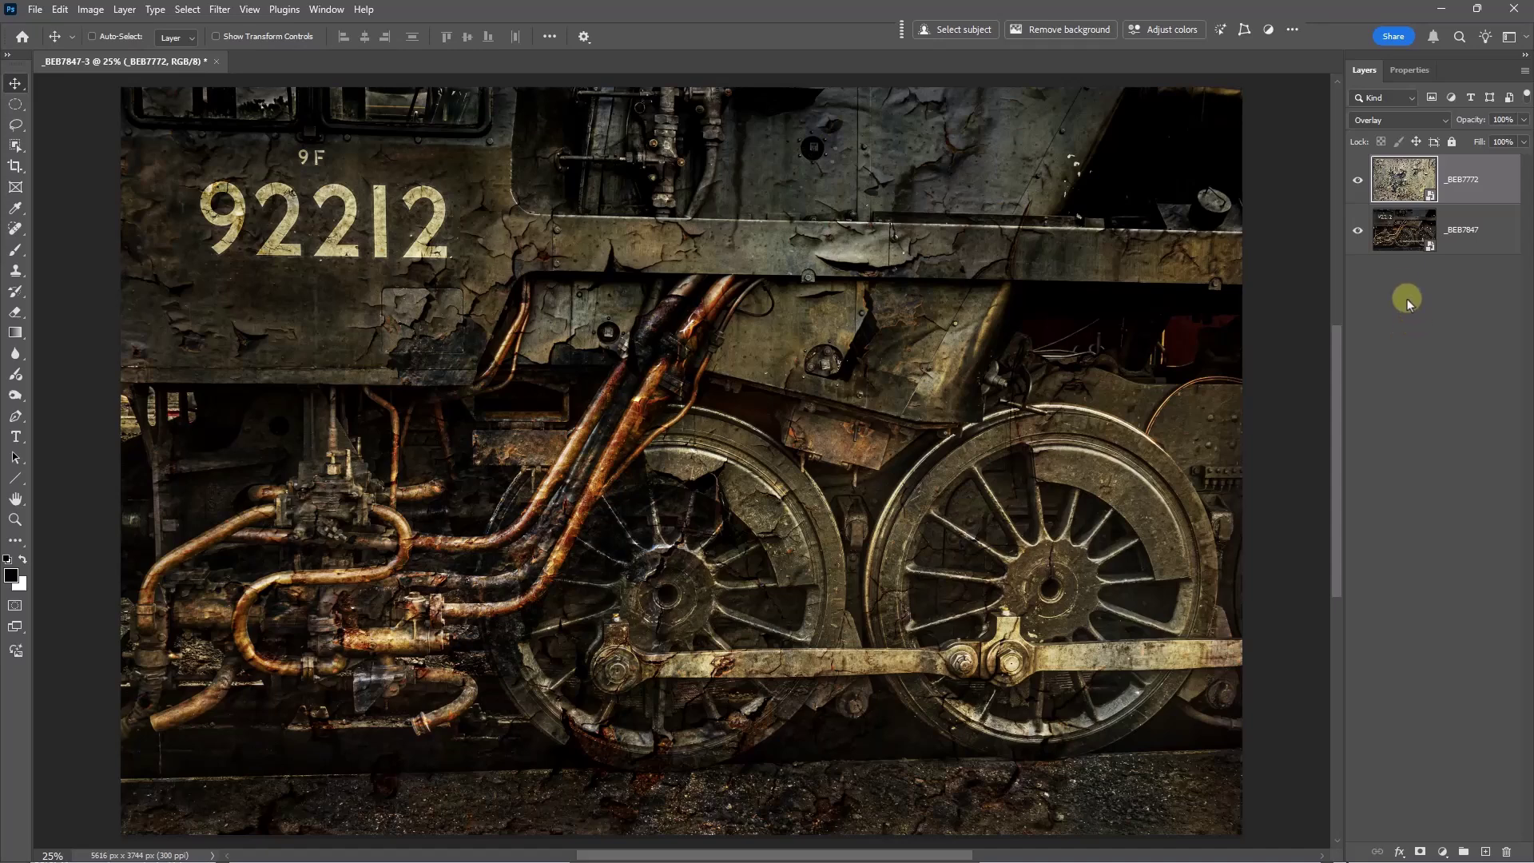
click(1407, 229)
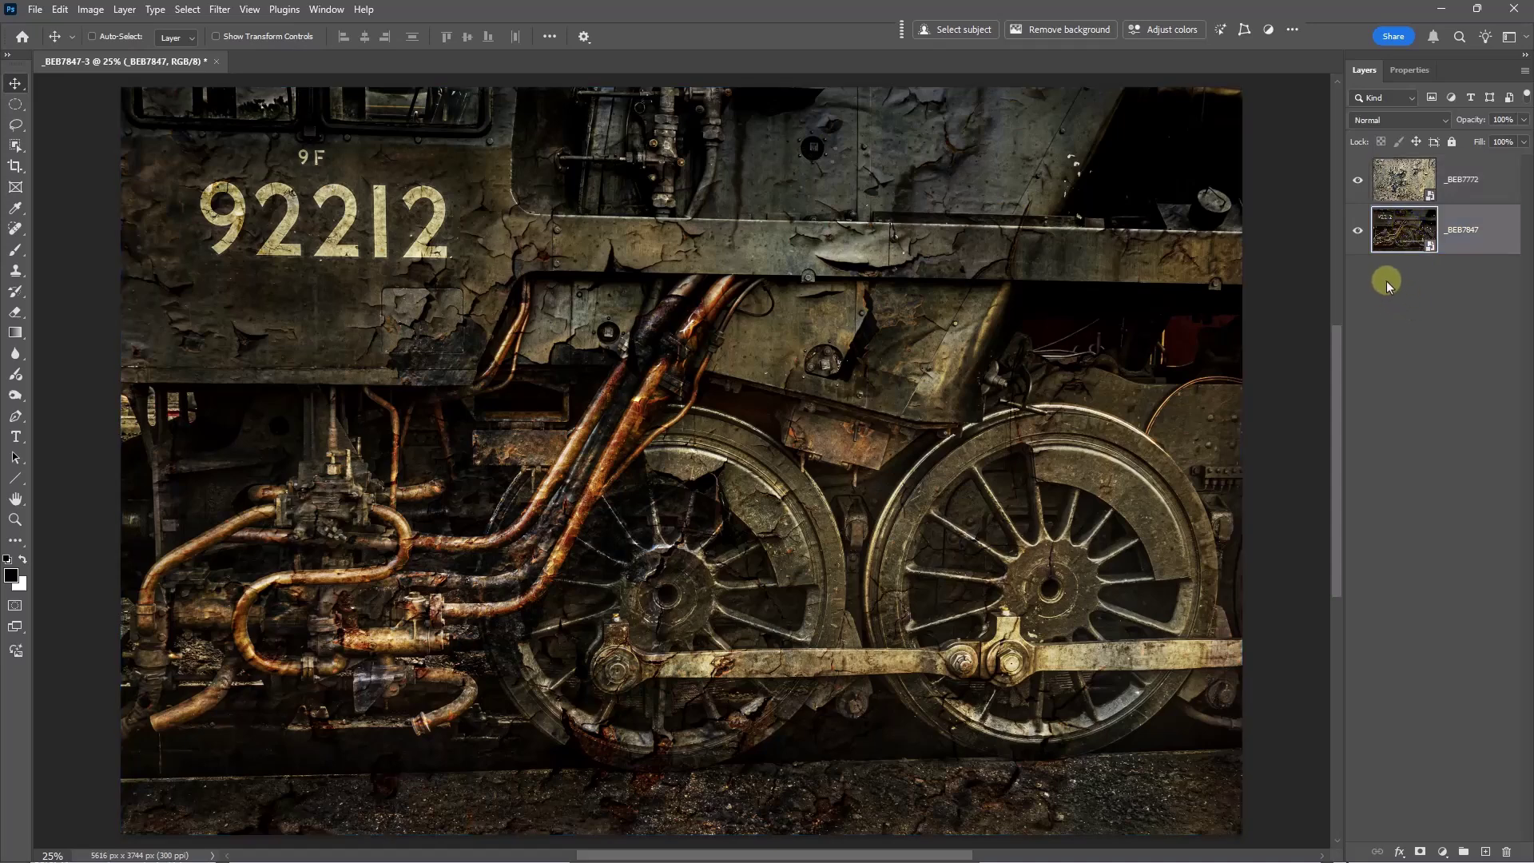
click(1468, 179)
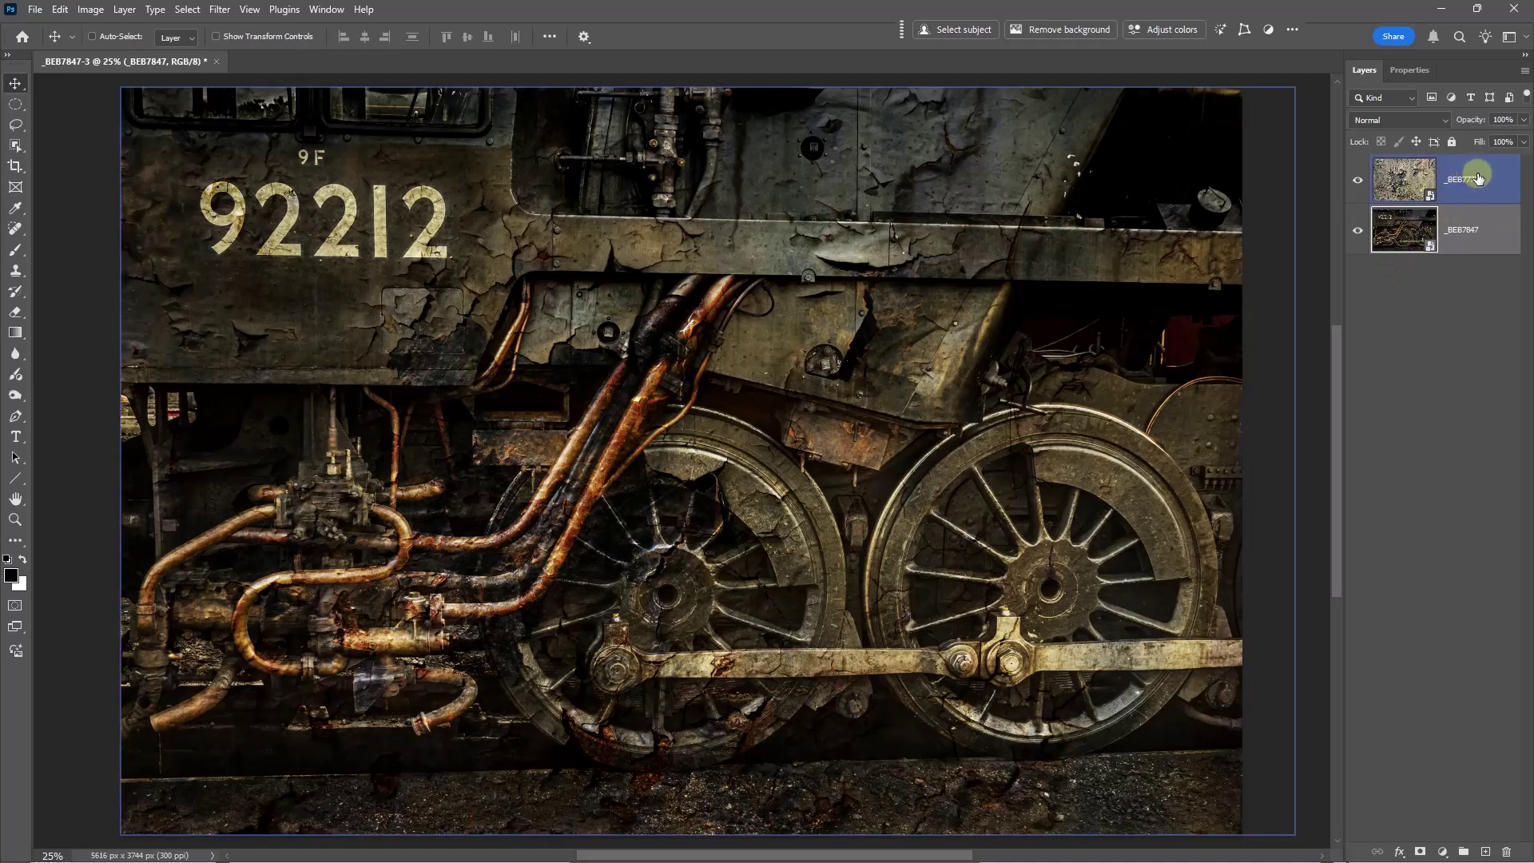
key(shift+alt+o)
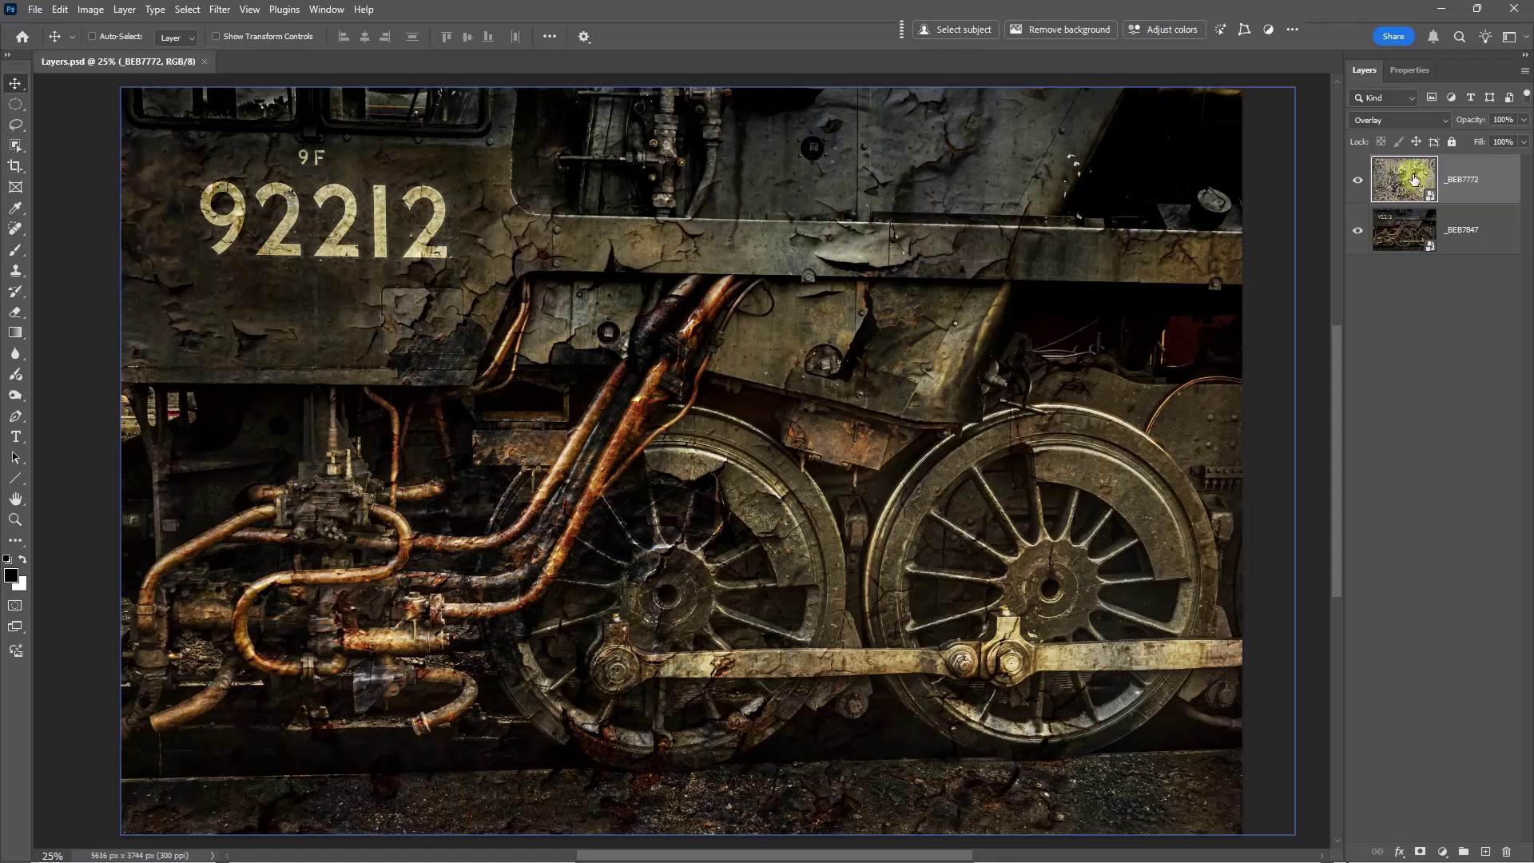
click(1428, 237)
click(1454, 184)
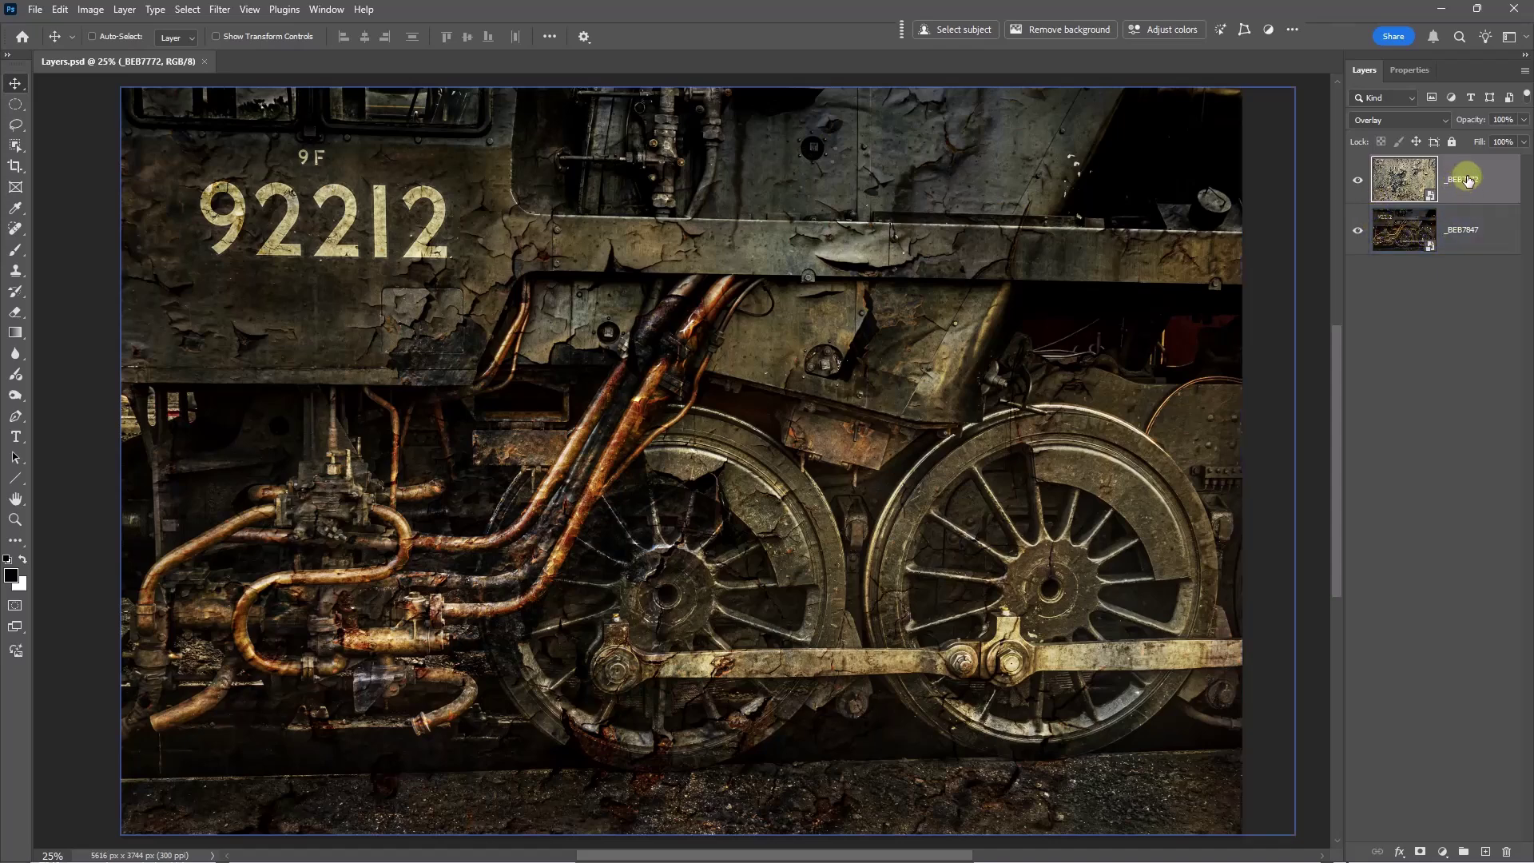
click(1496, 238)
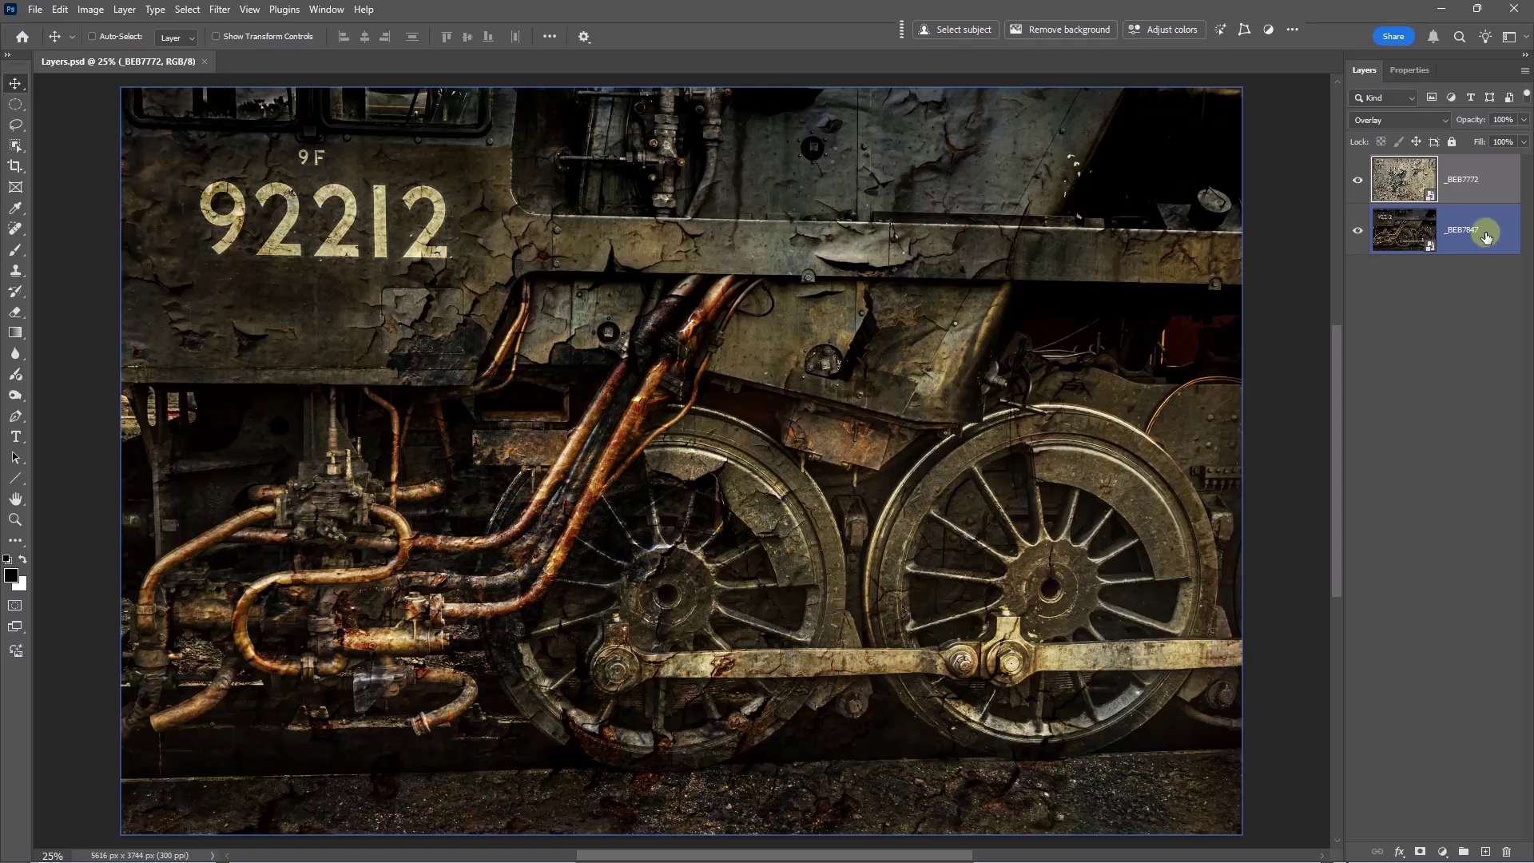
click(1417, 339)
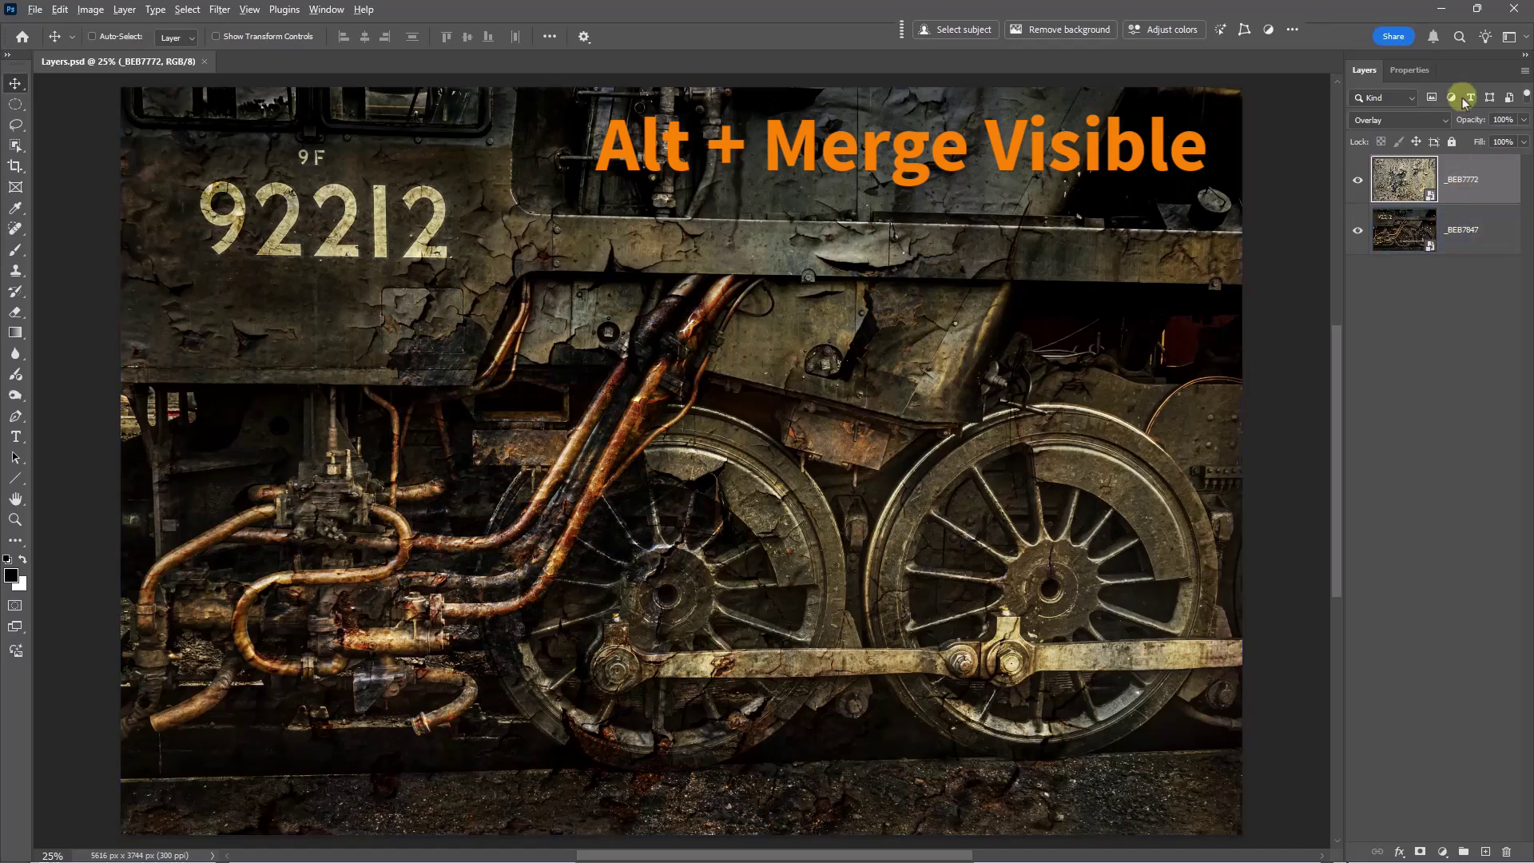
Stamp all visible layers into a new merged layer, keeping the Smart Object layers, and check it by toggling its visibility.
click(1524, 73)
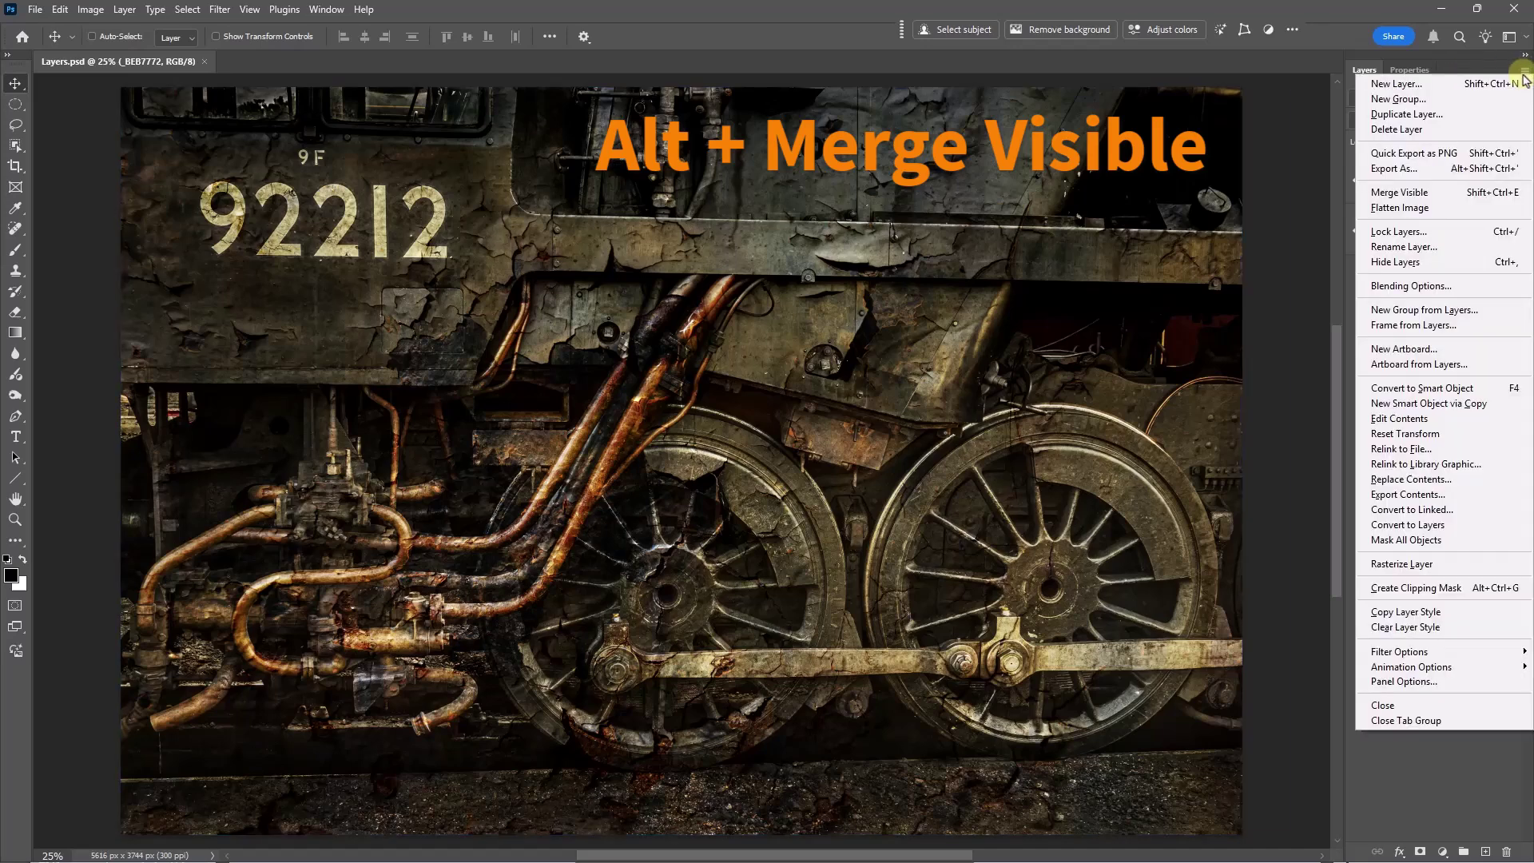
alt+click(1413, 193)
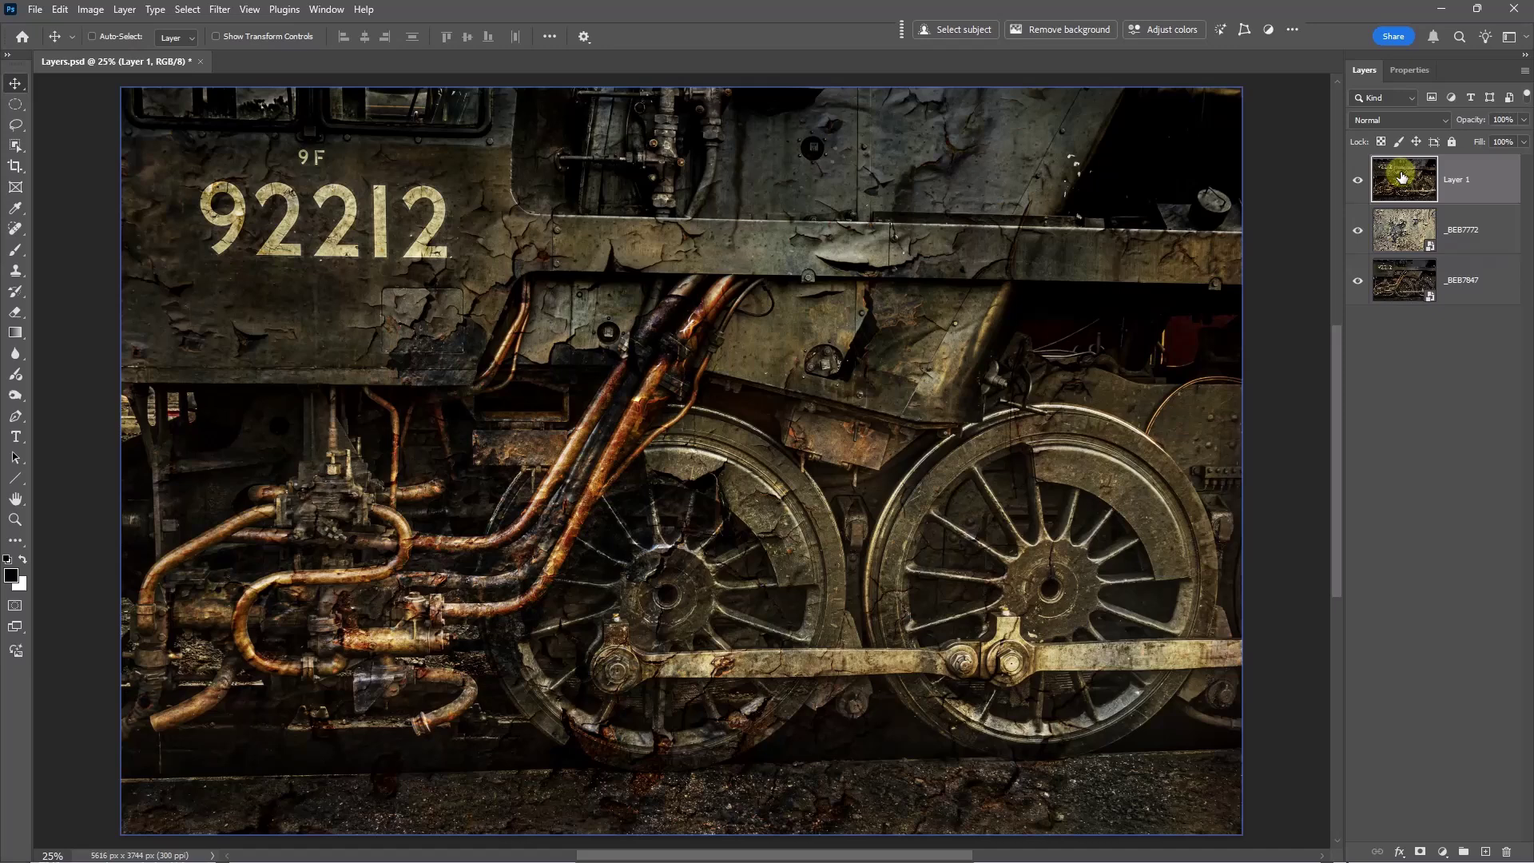
click(1356, 183)
click(1476, 242)
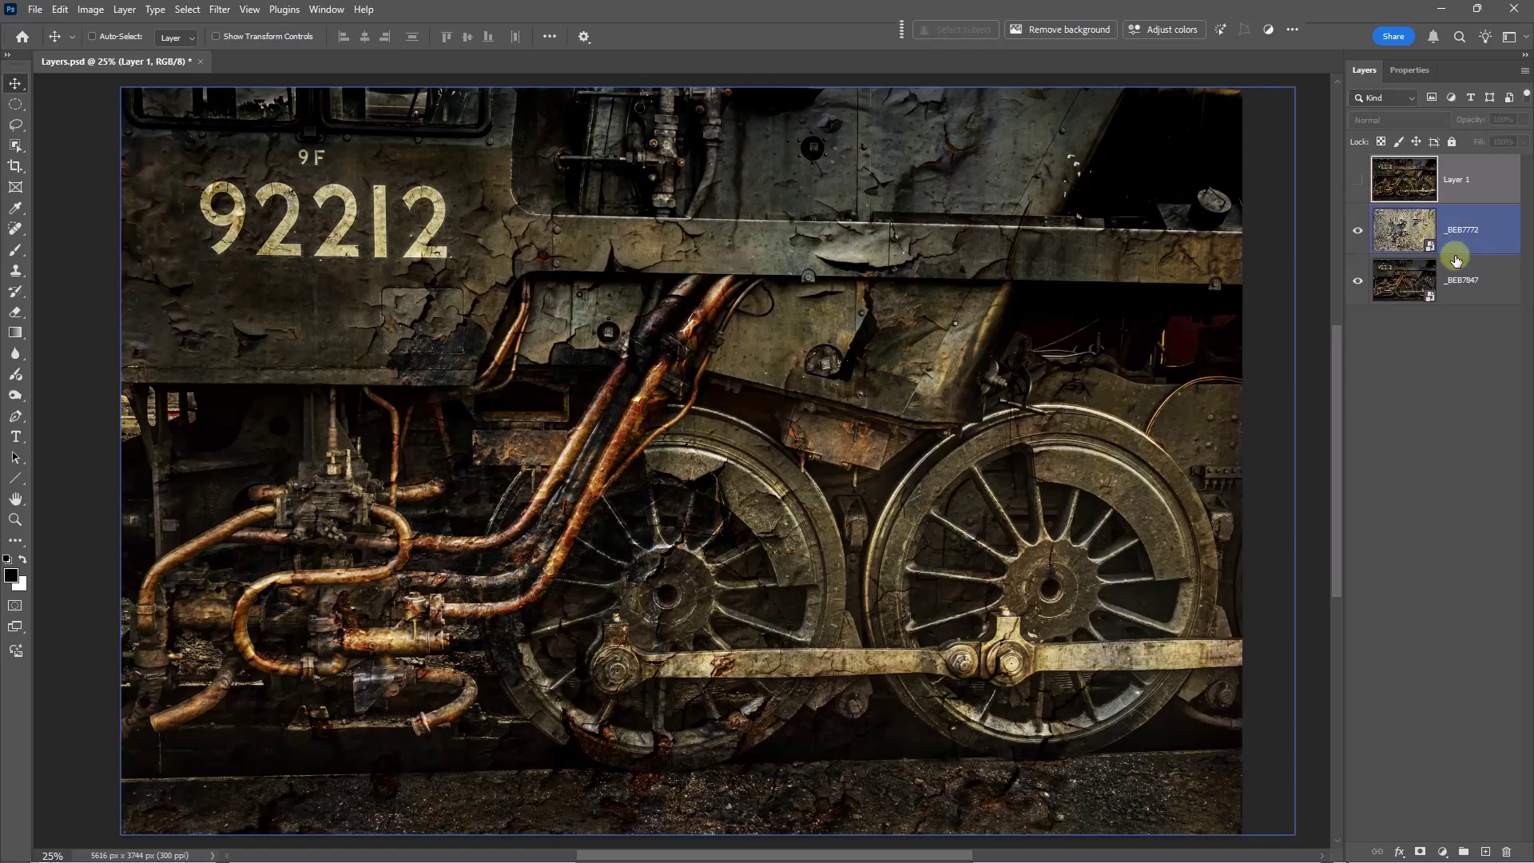
click(1353, 178)
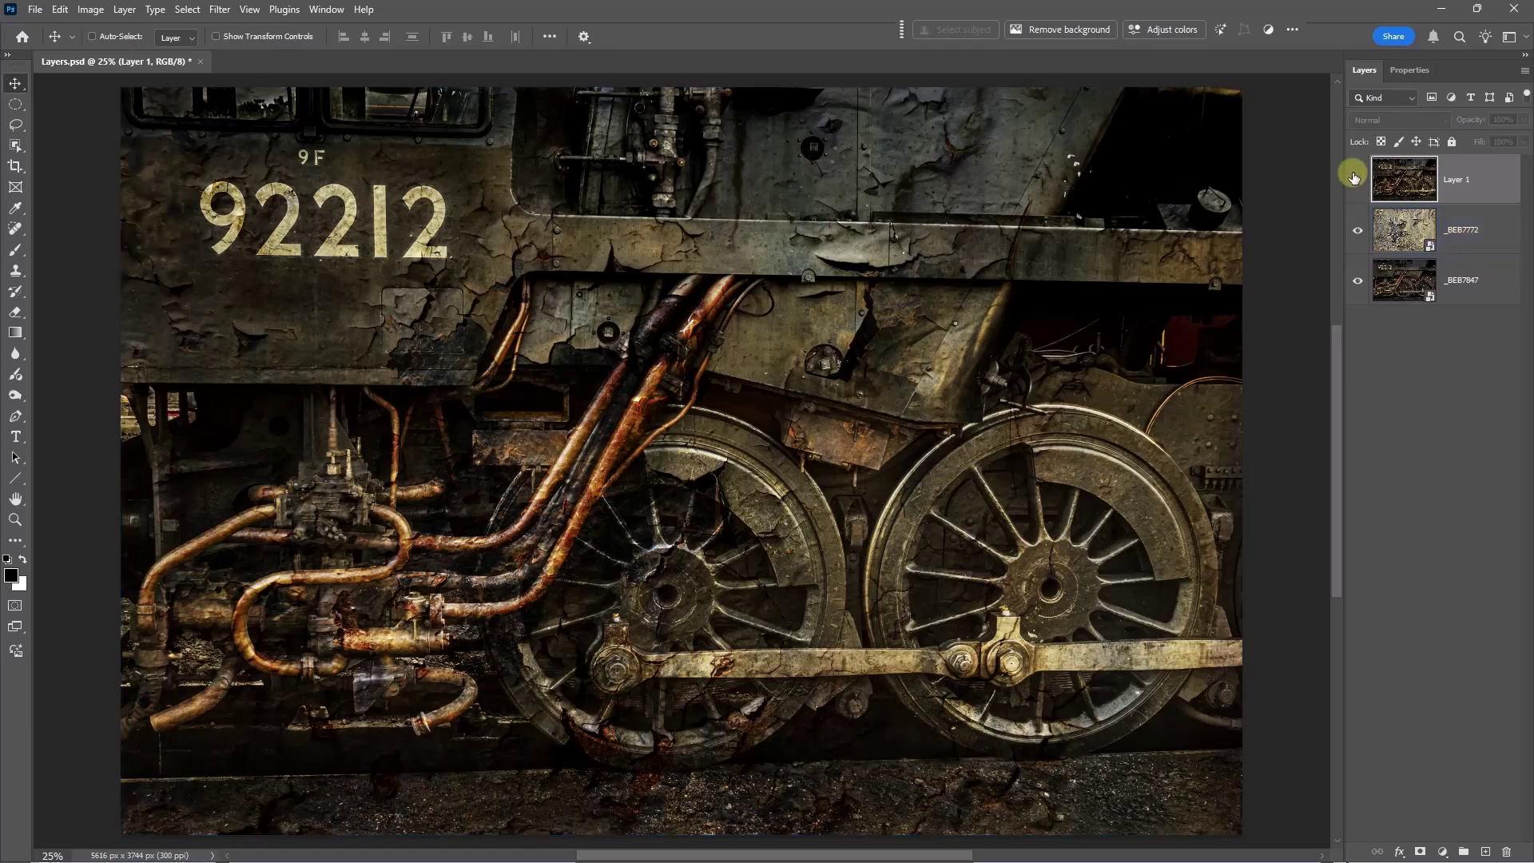
click(1406, 178)
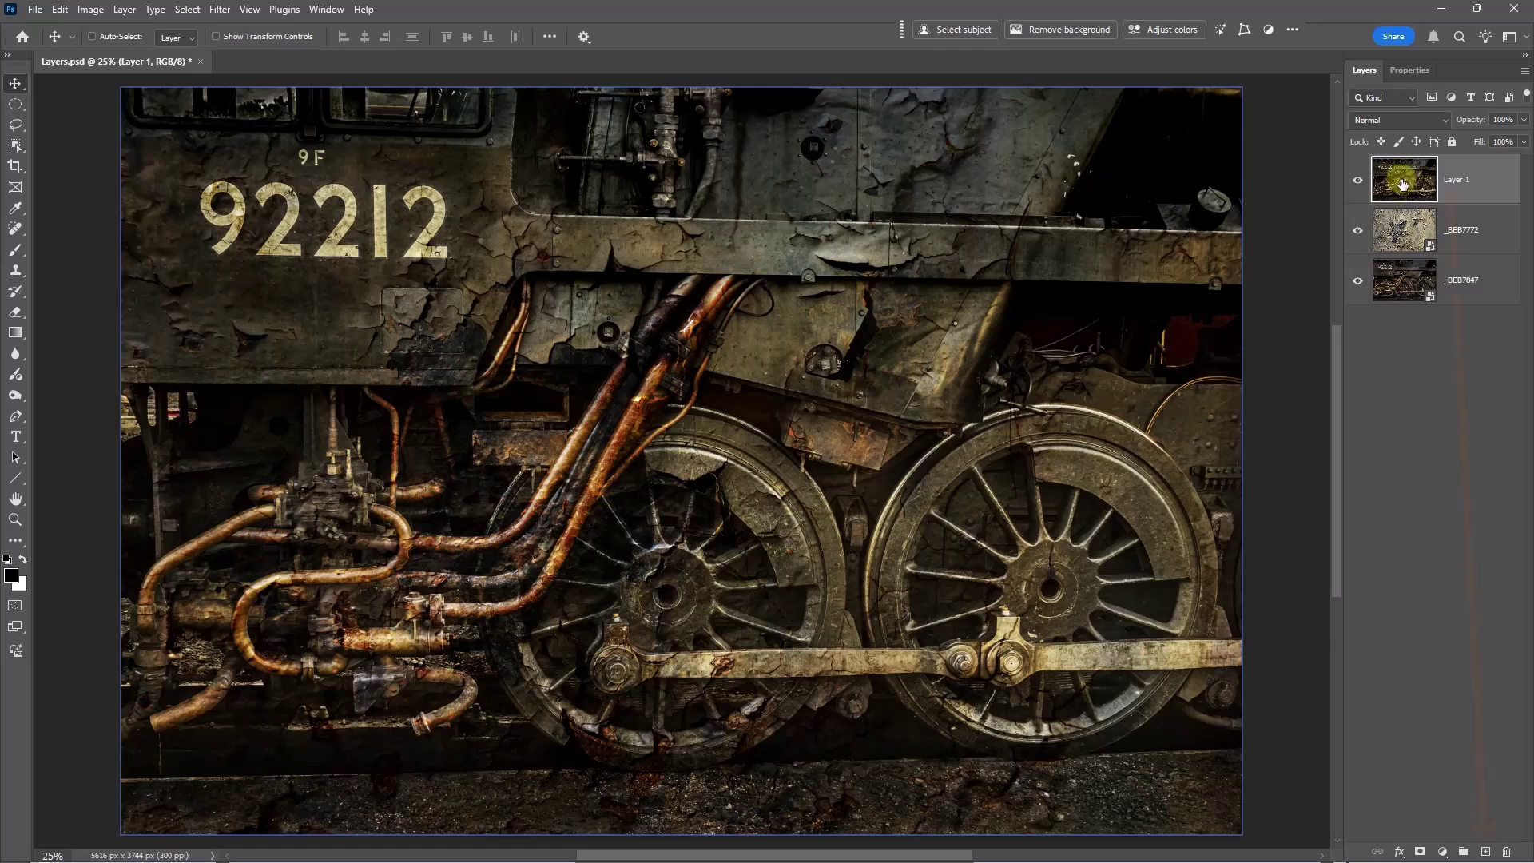
Add an empty layer above the merged layer and hide the two Smart Object layers.
drag(1402, 184, 1482, 840)
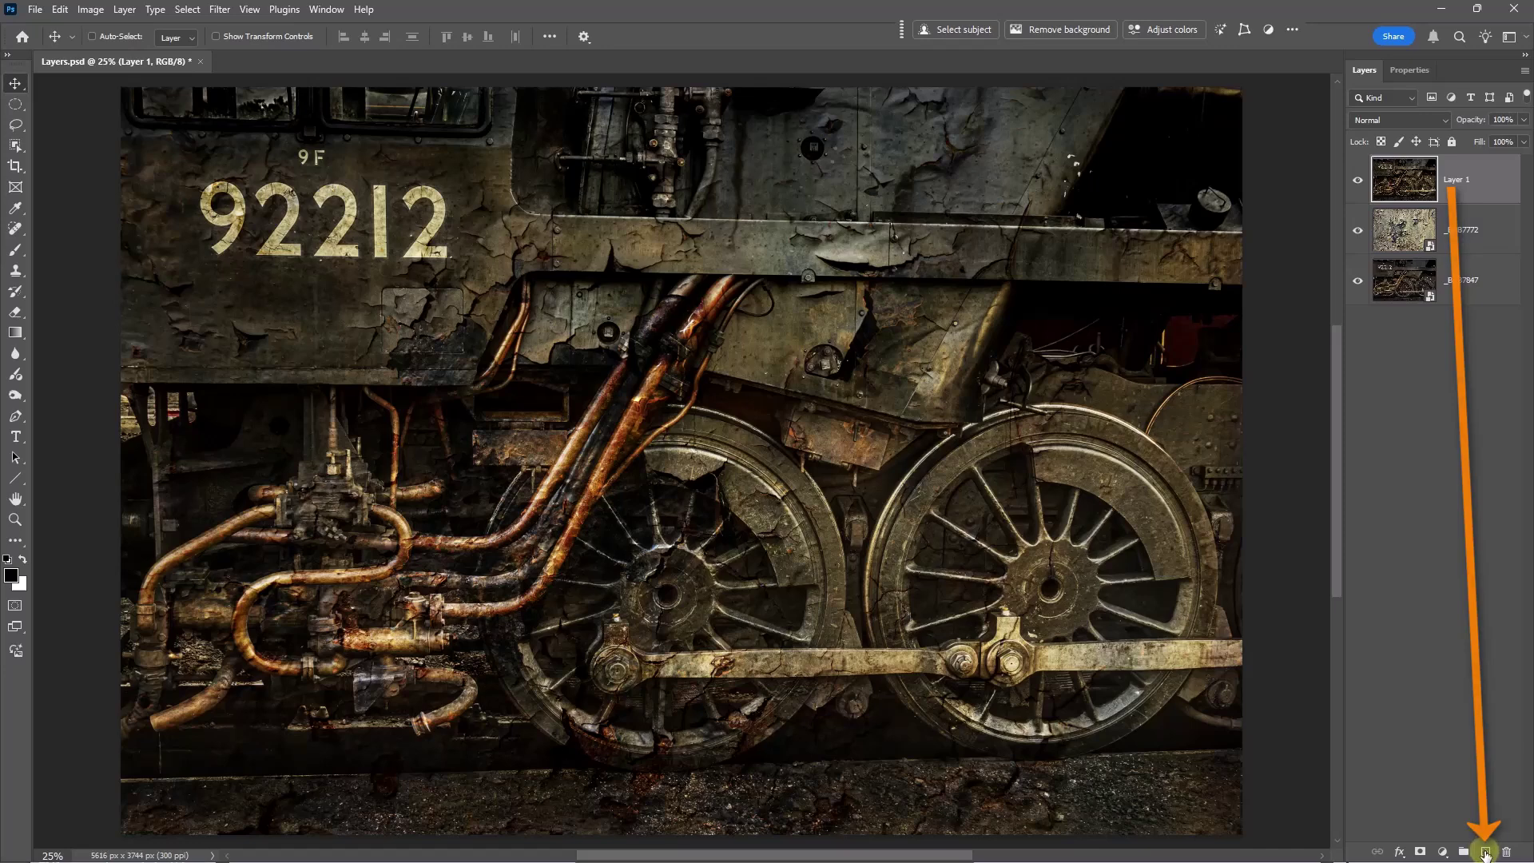
click(1485, 852)
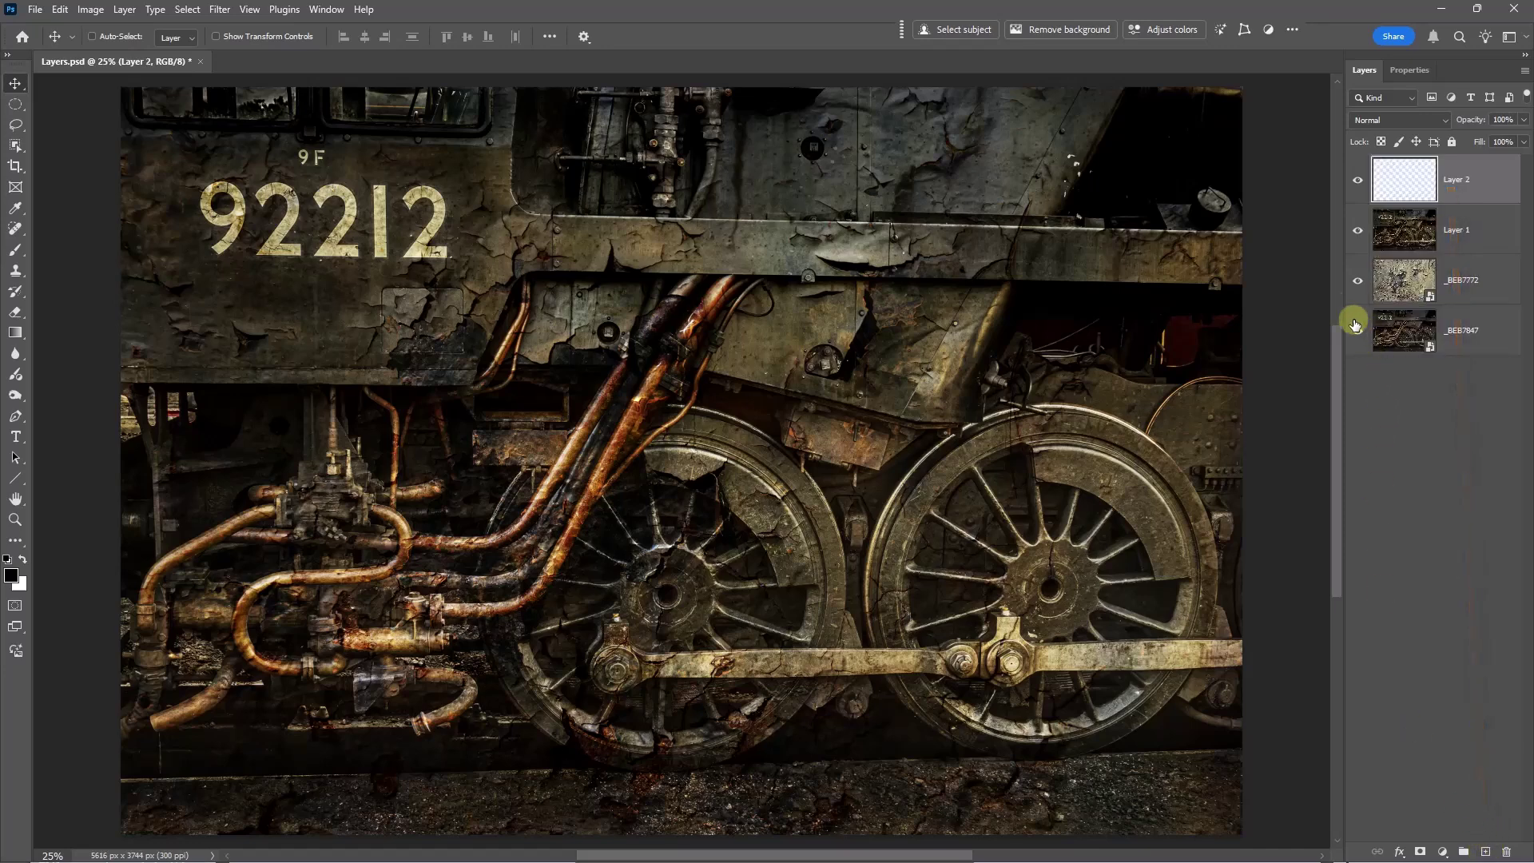
click(1357, 279)
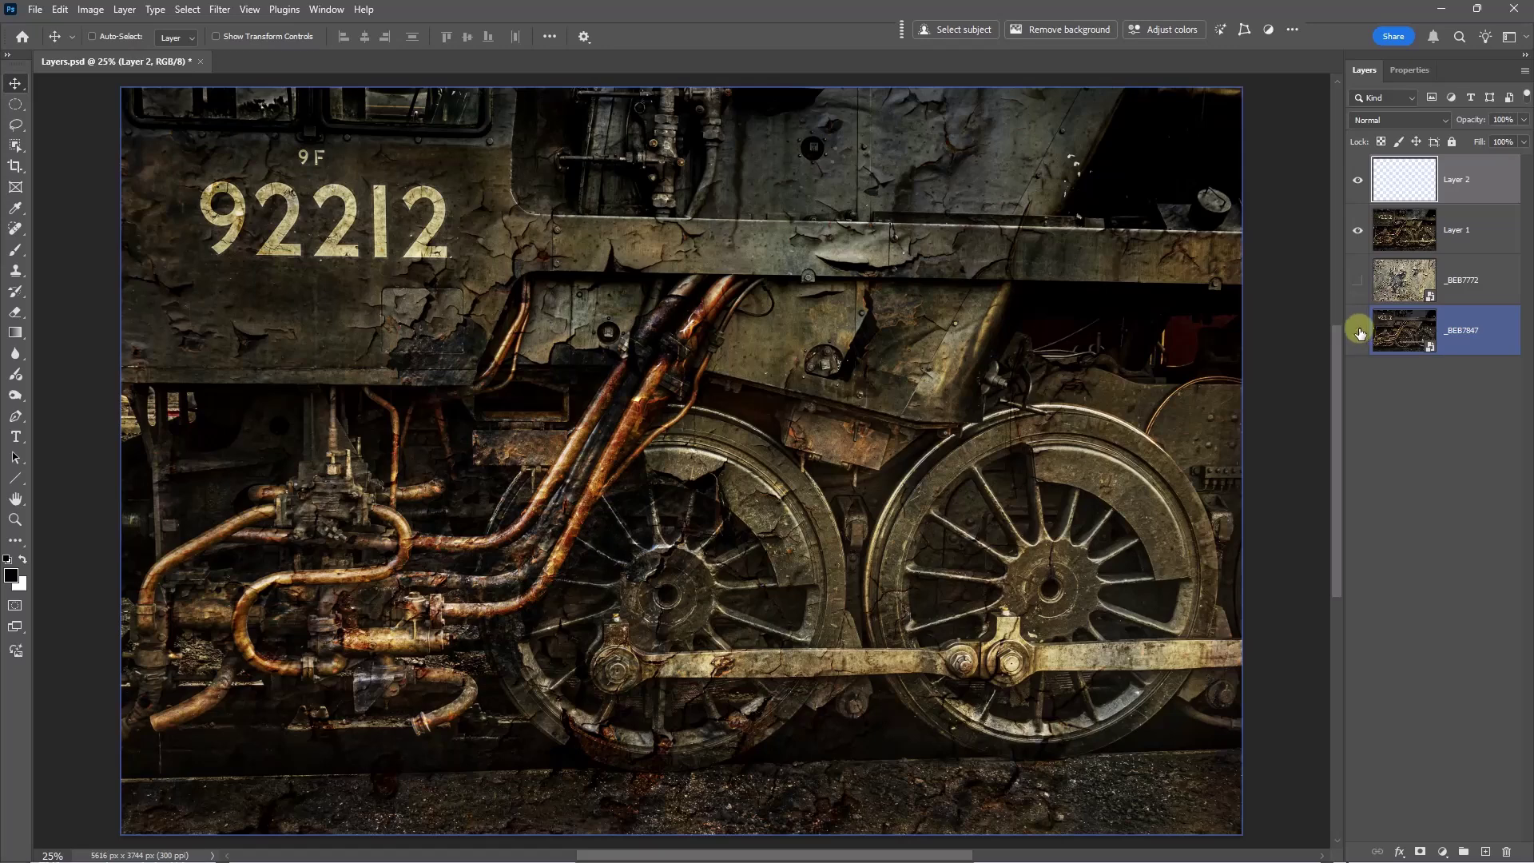
click(1357, 330)
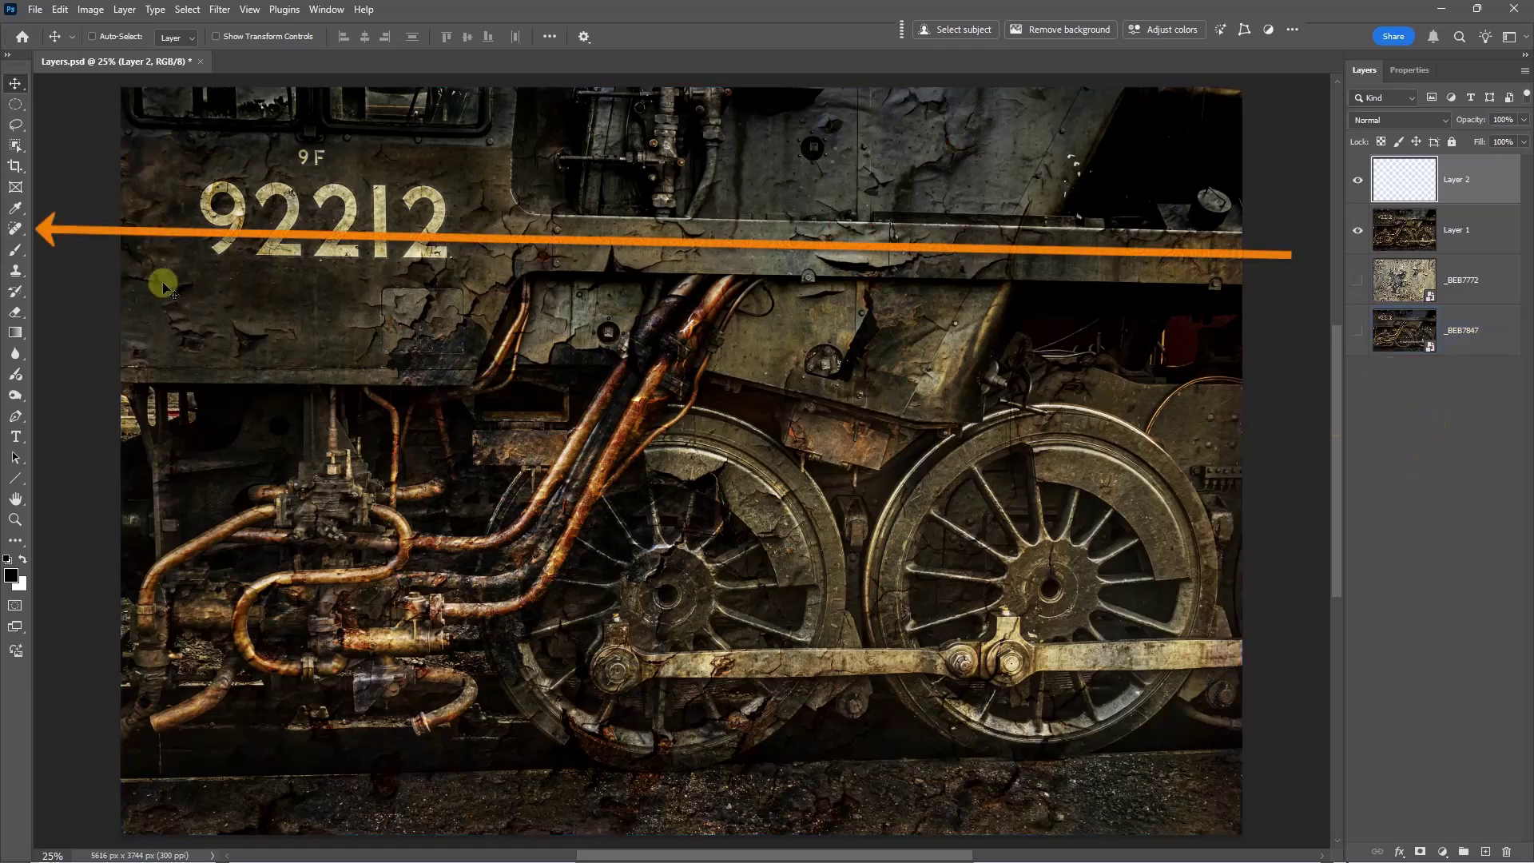
Remove the bright specks in the locomotive photo's upper-right dark area with the Spot Healing Brush, reducing the brush to 80 px.
click(18, 230)
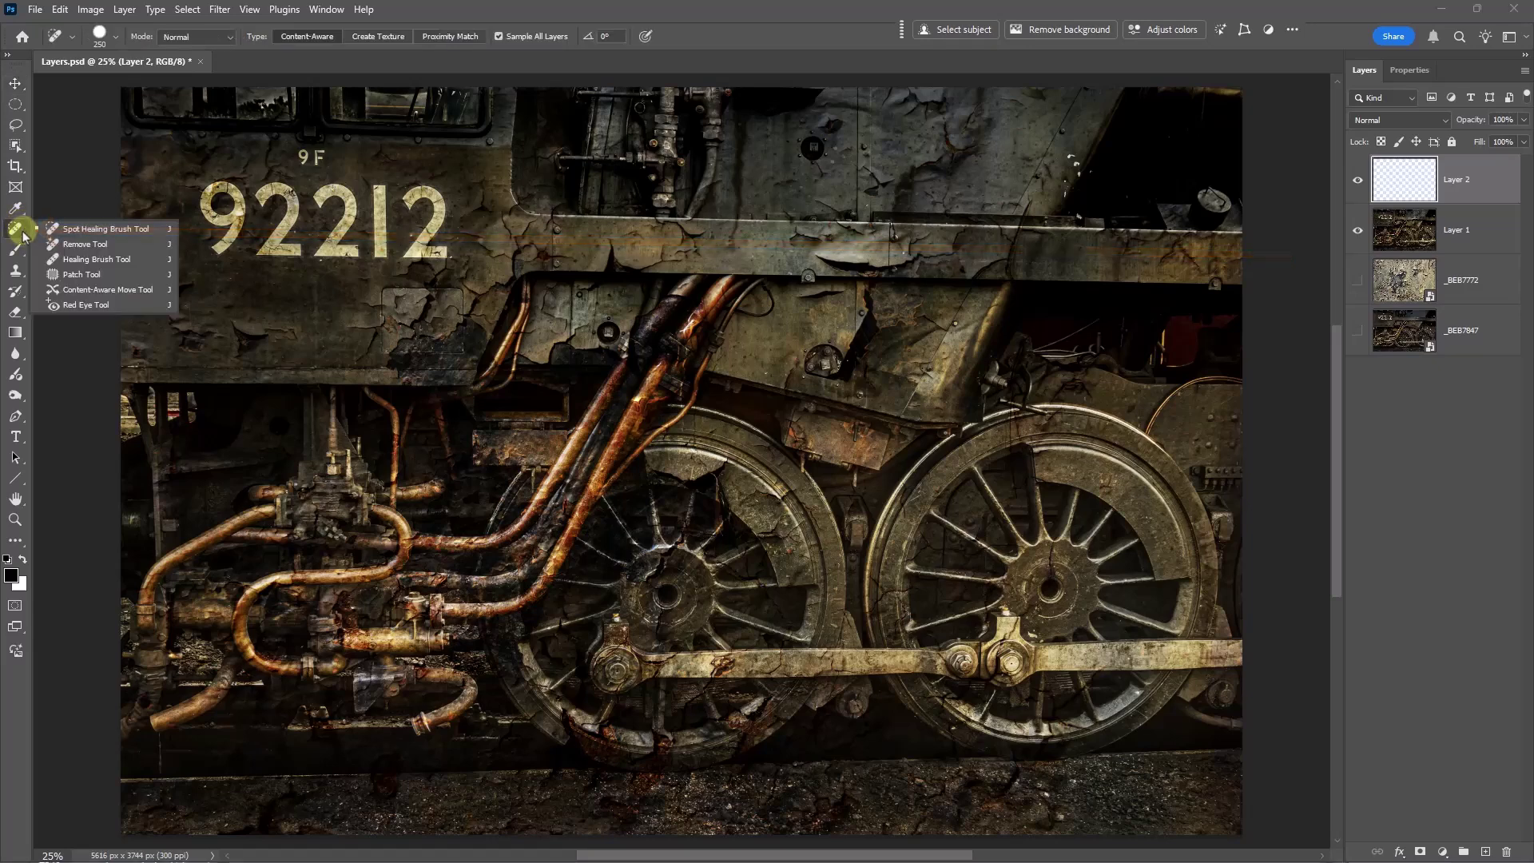
click(65, 231)
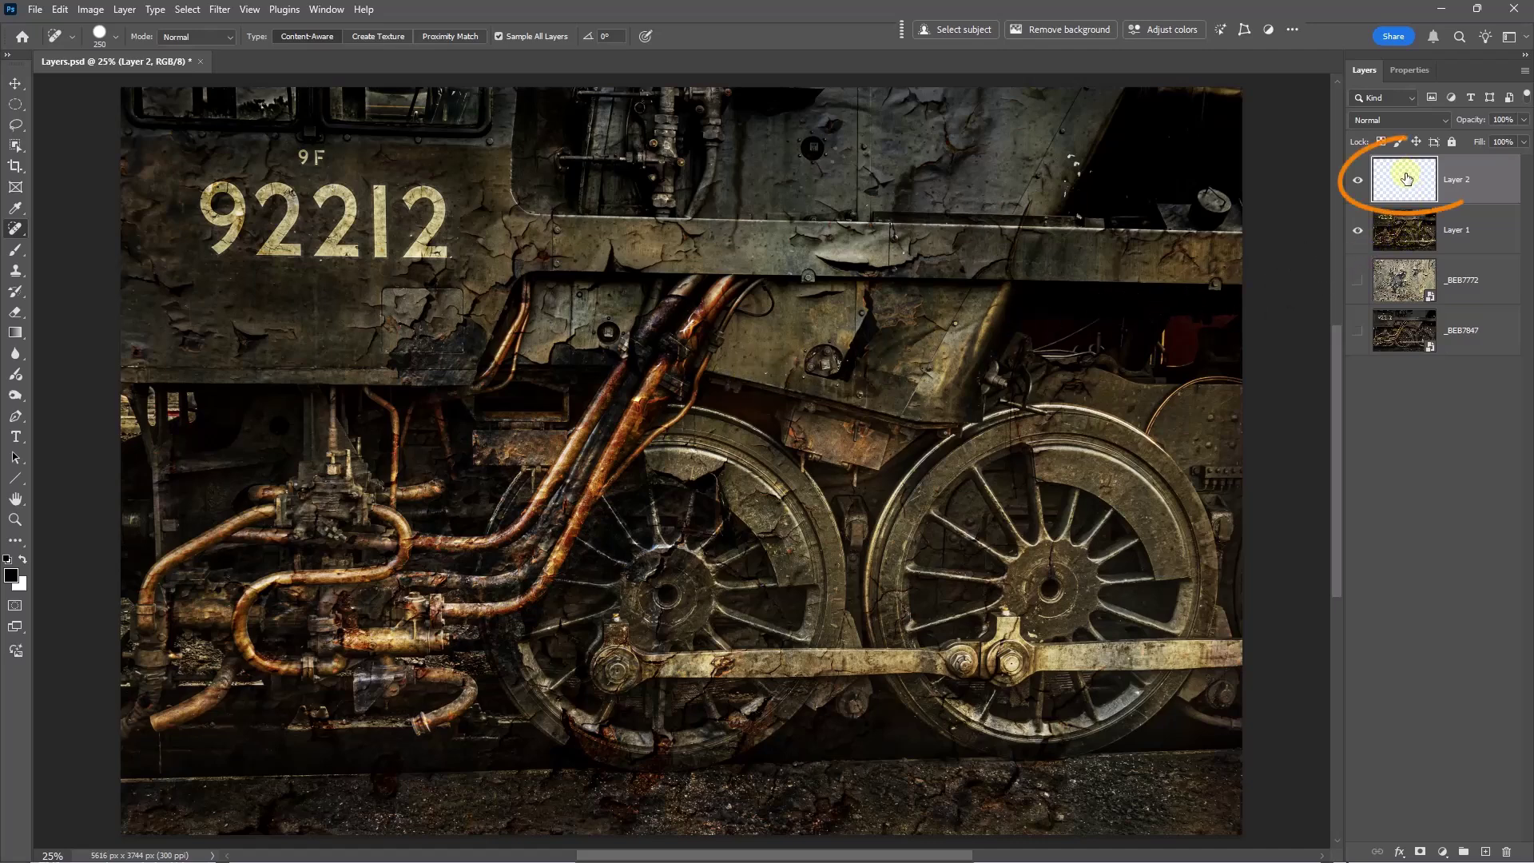
key(bracketleft)
key(bracketleft)
key(bracketleft)
key(bracketleft)
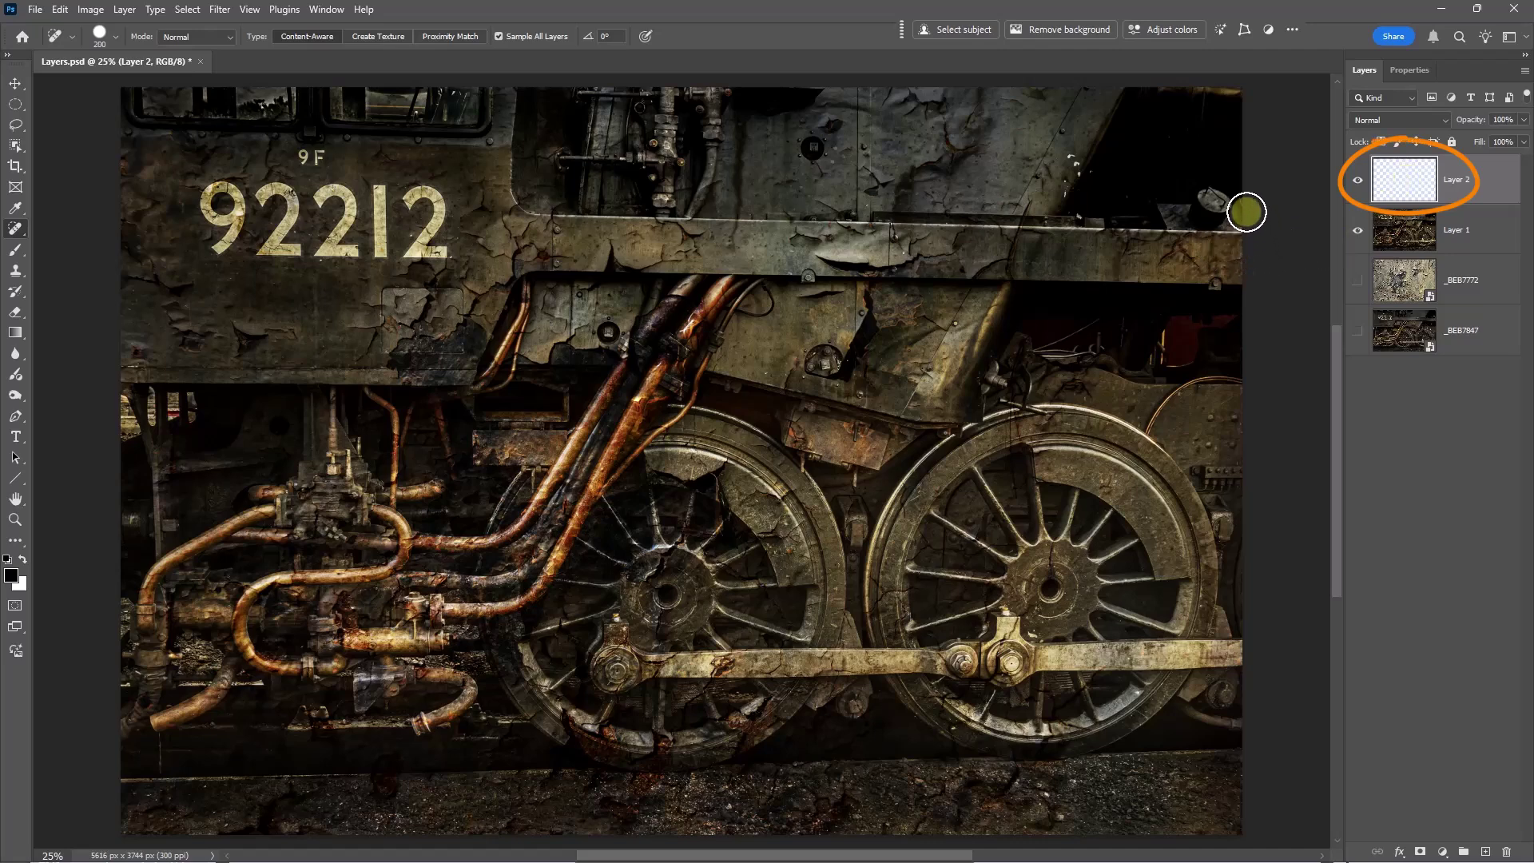
key(bracketleft)
key(bracketleft)
key(bracketleft)
key(bracketleft)
key(bracketleft)
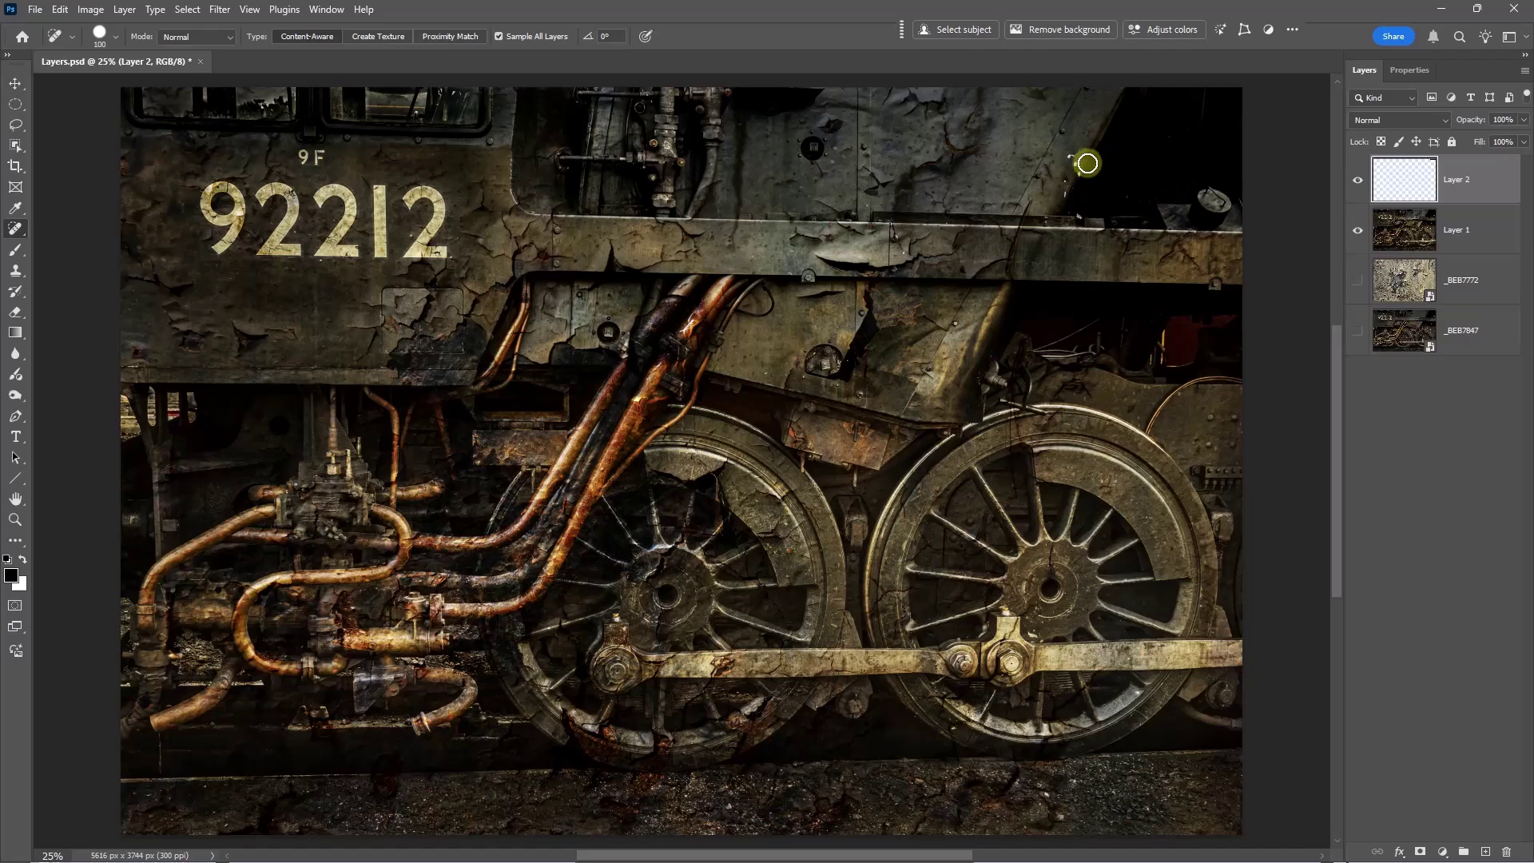
key(bracketleft)
key(bracketleft)
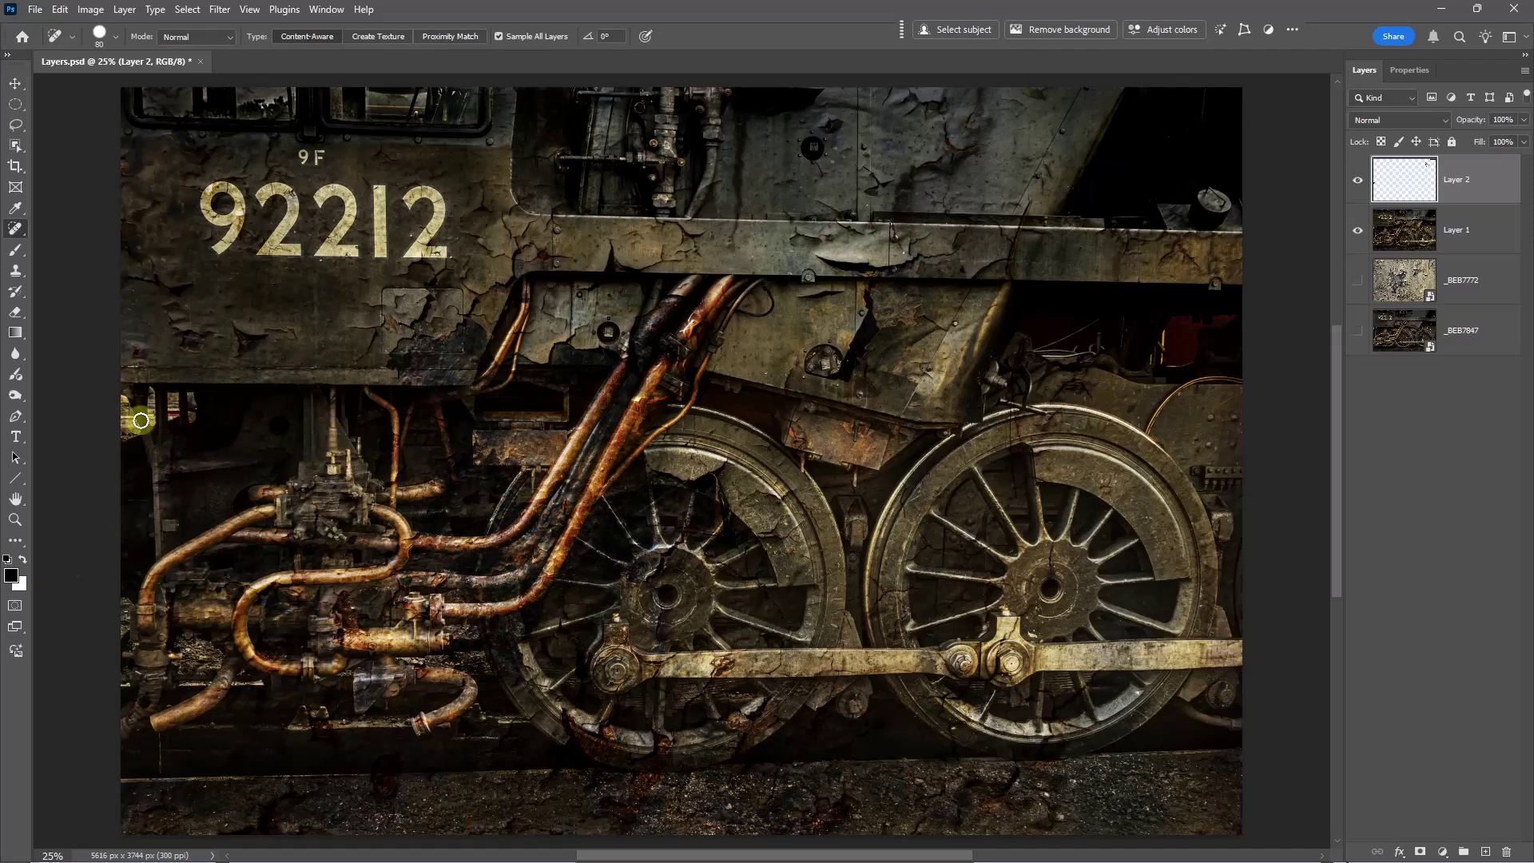
Heal the bright background gap at the image's left edge below the cab panel, using a 150 px brush.
key(bracketright)
key(bracketright)
key(bracketright)
key(bracketright)
click(122, 398)
mouse_move(118, 397)
mouse_down()
mouse_move(189, 413)
mouse_move(118, 439)
mouse_up()
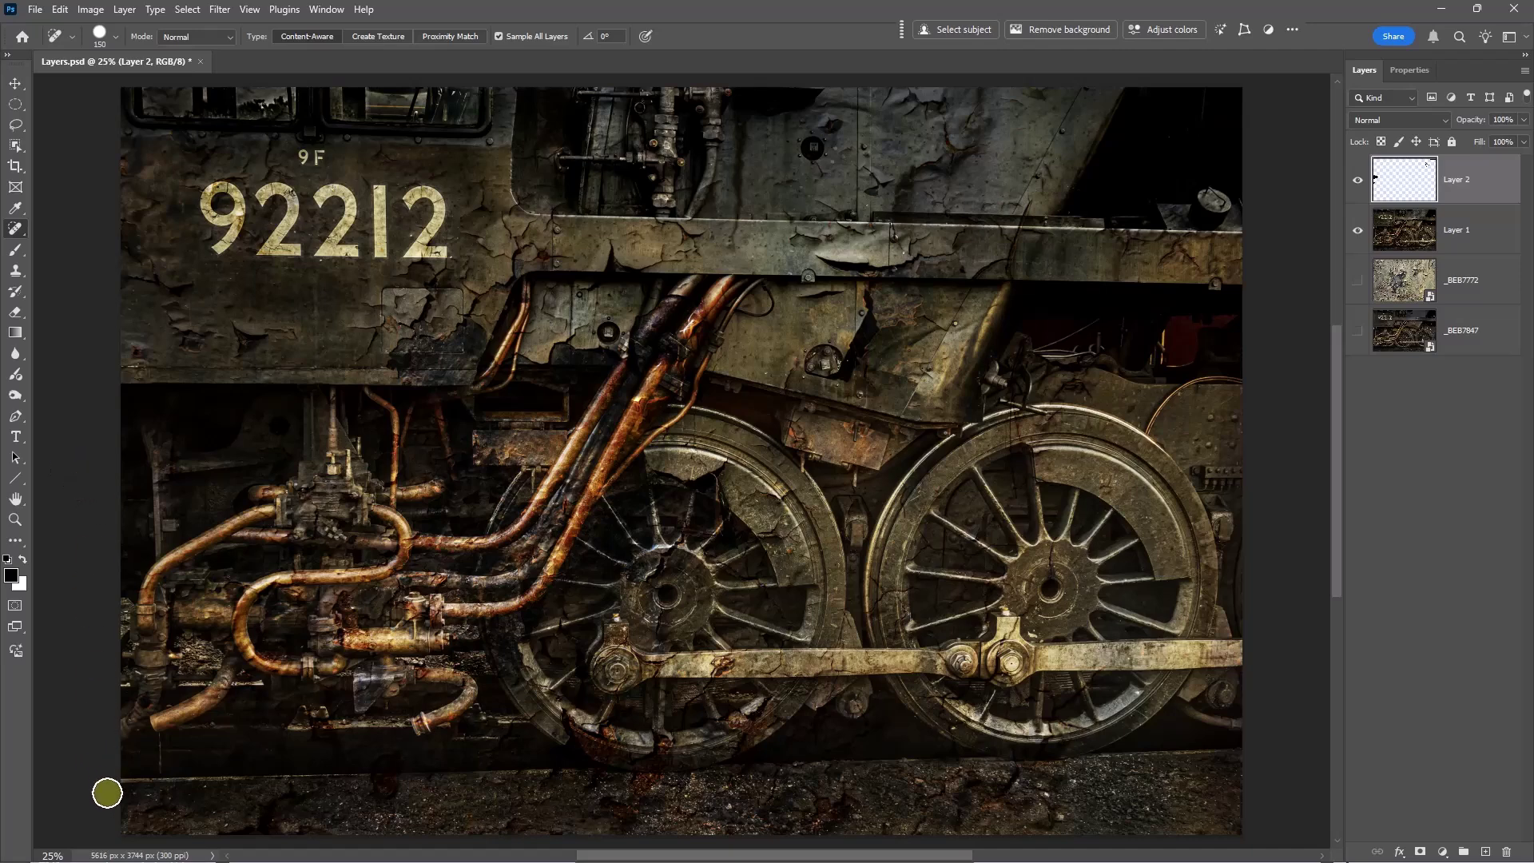
Heal the ground line near the image's lower-left corner and a spot on its left edge with an 80 px brush.
key(bracketleft)
key(bracketleft)
key(bracketleft)
key(bracketleft)
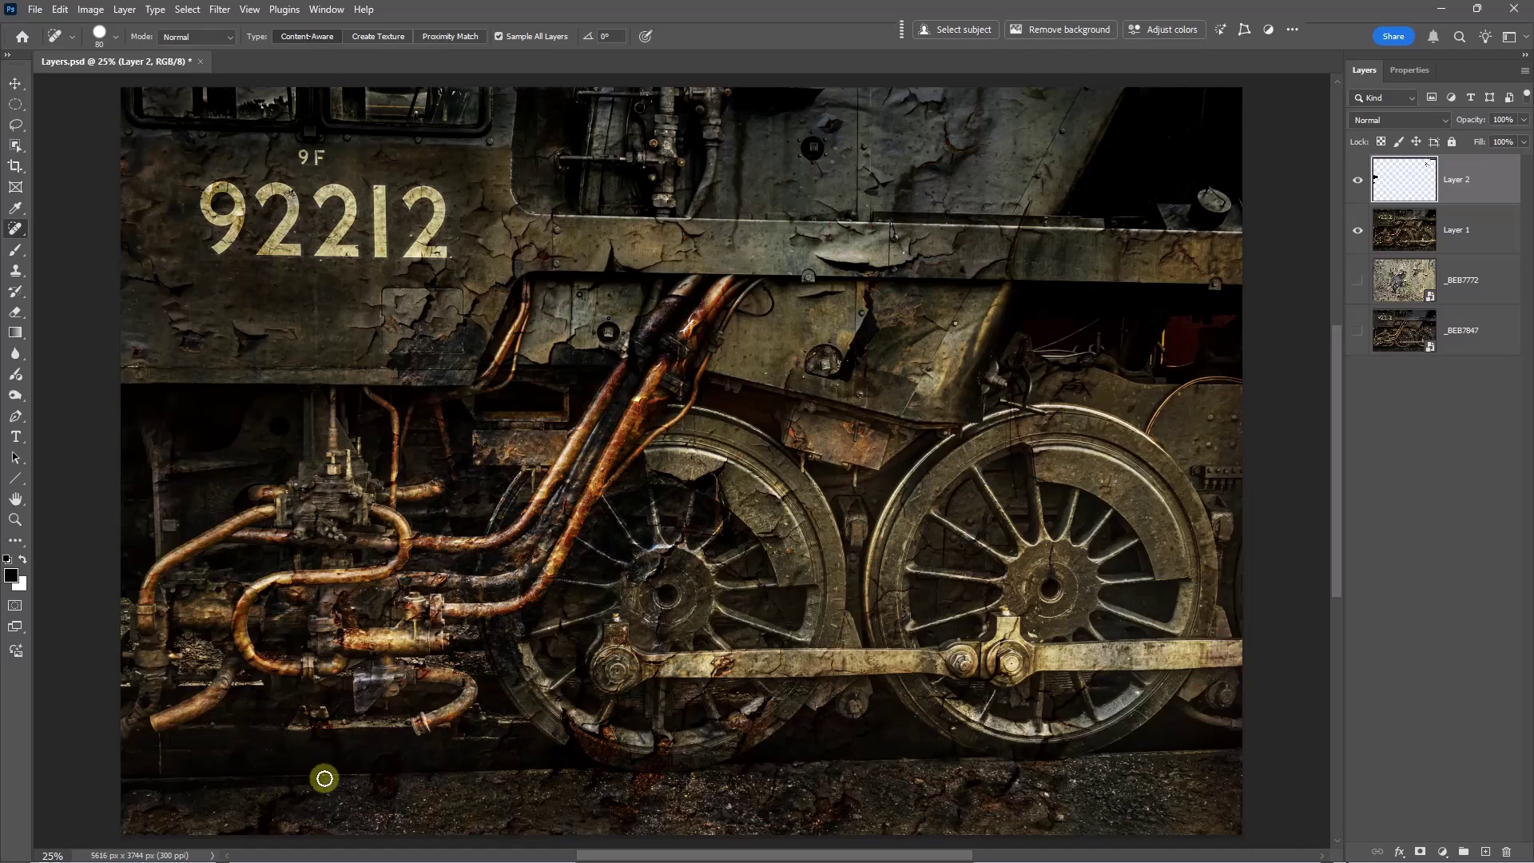
click(120, 688)
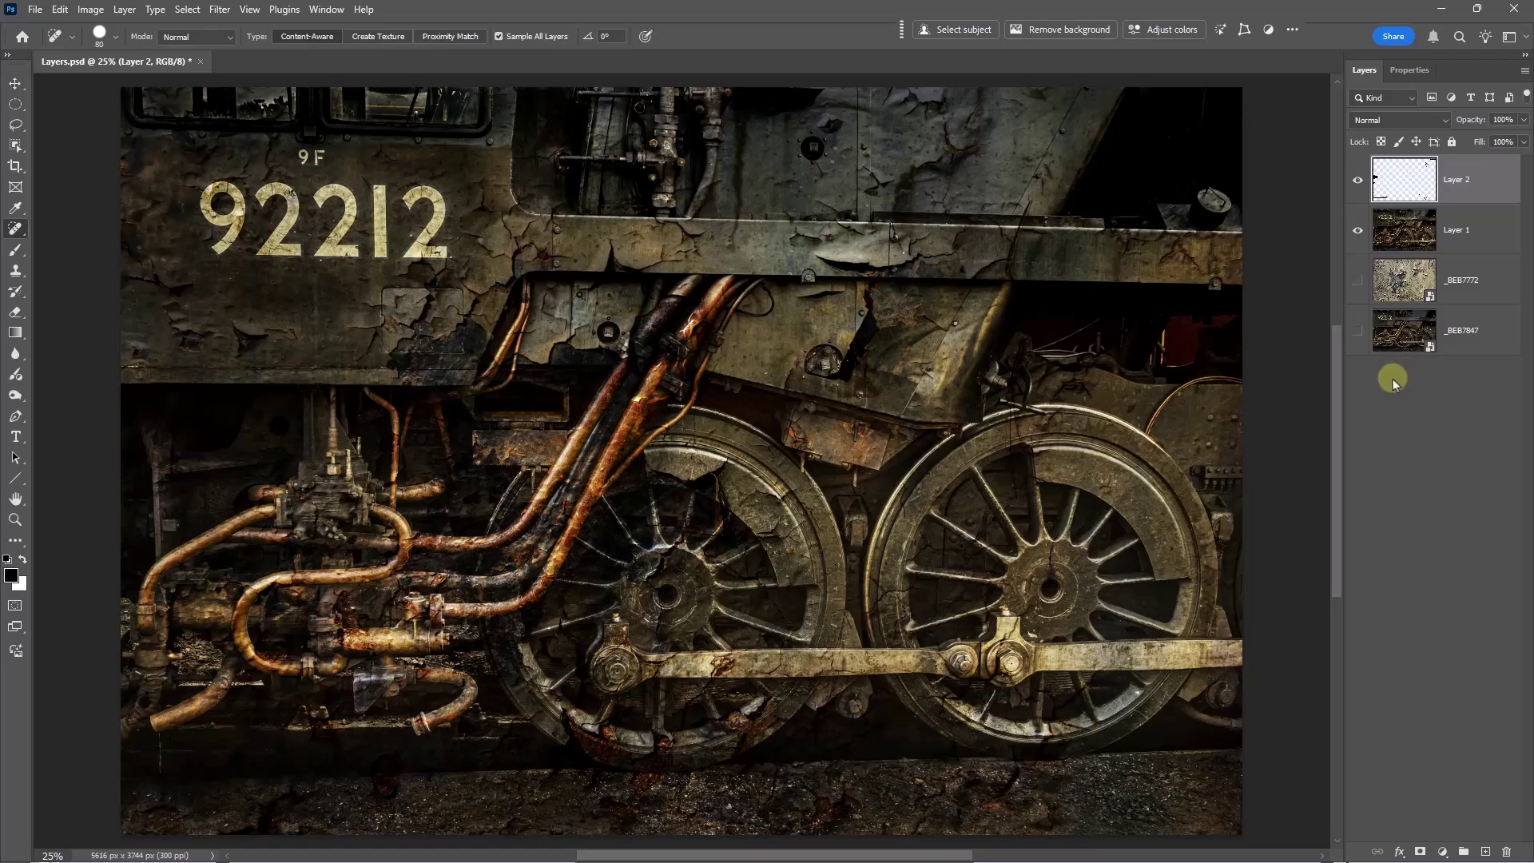
Remove the "9F" marking above the locomotive number and temporarily hide Layer 1 to inspect the healing strokes.
click(305, 161)
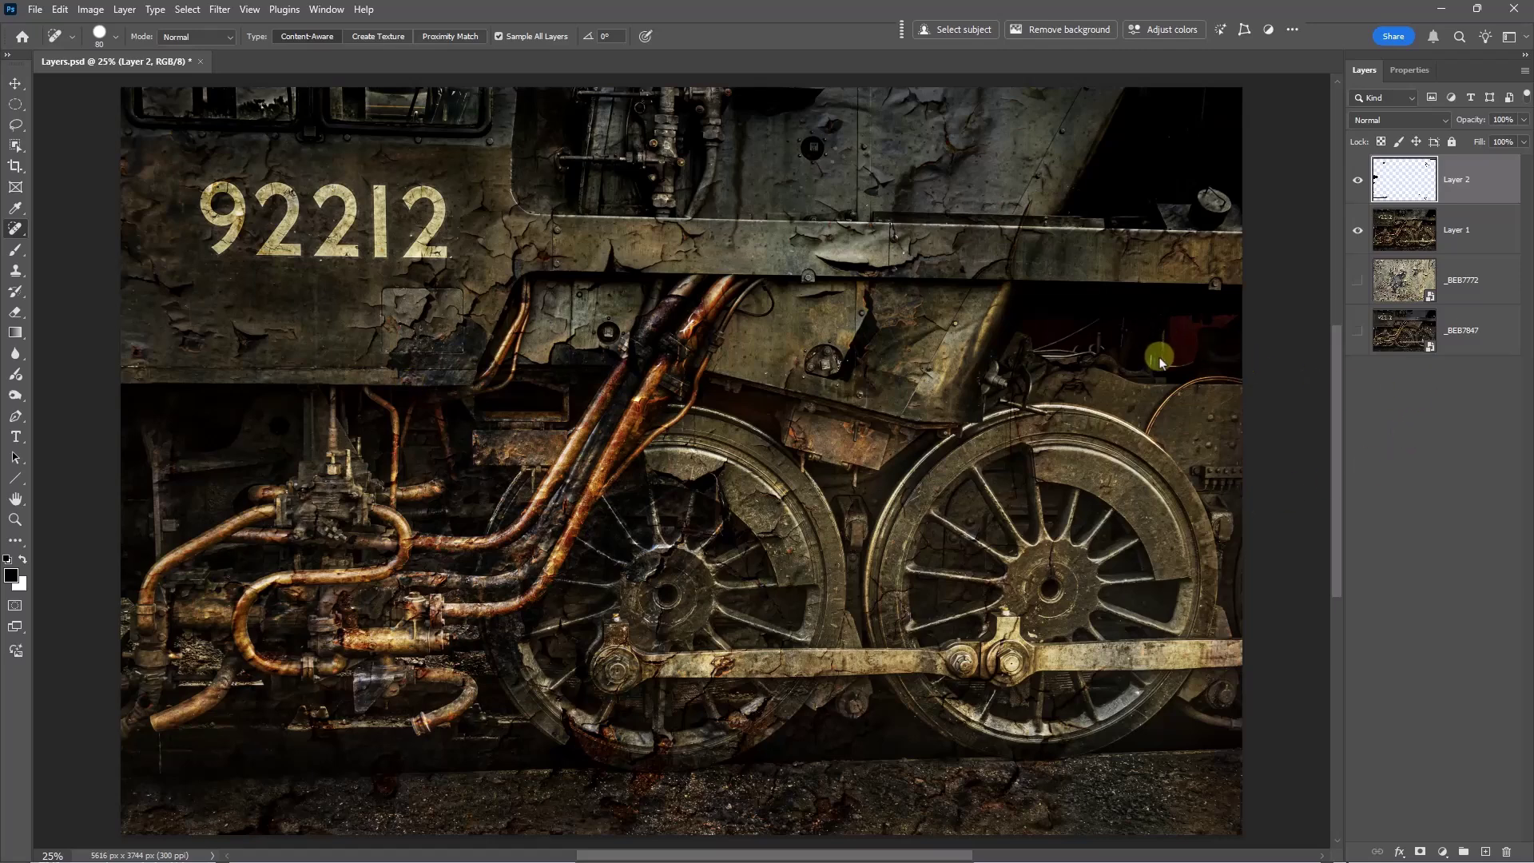
click(1357, 230)
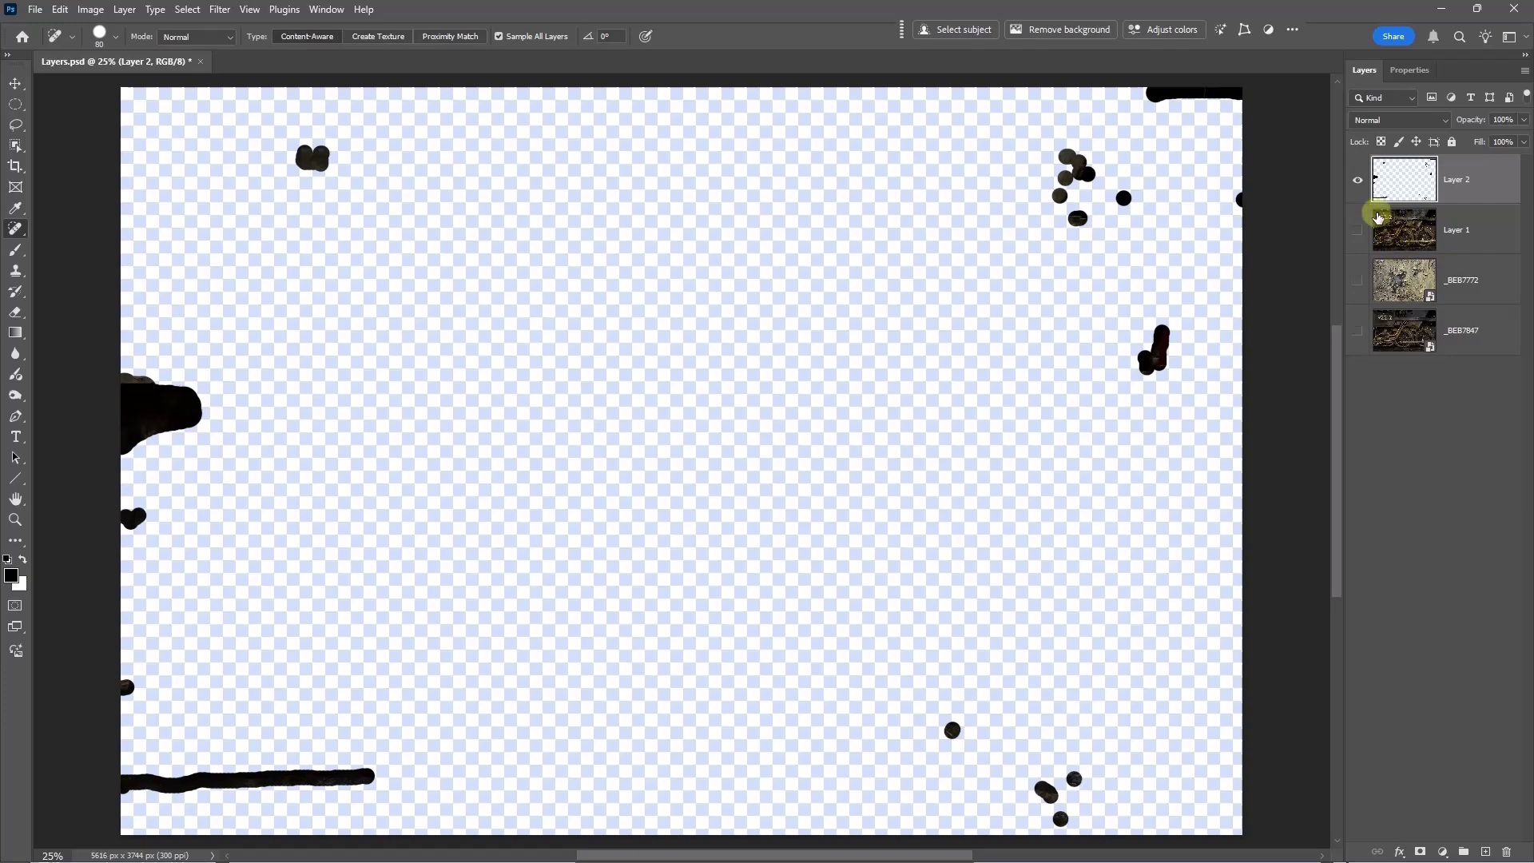
click(1357, 230)
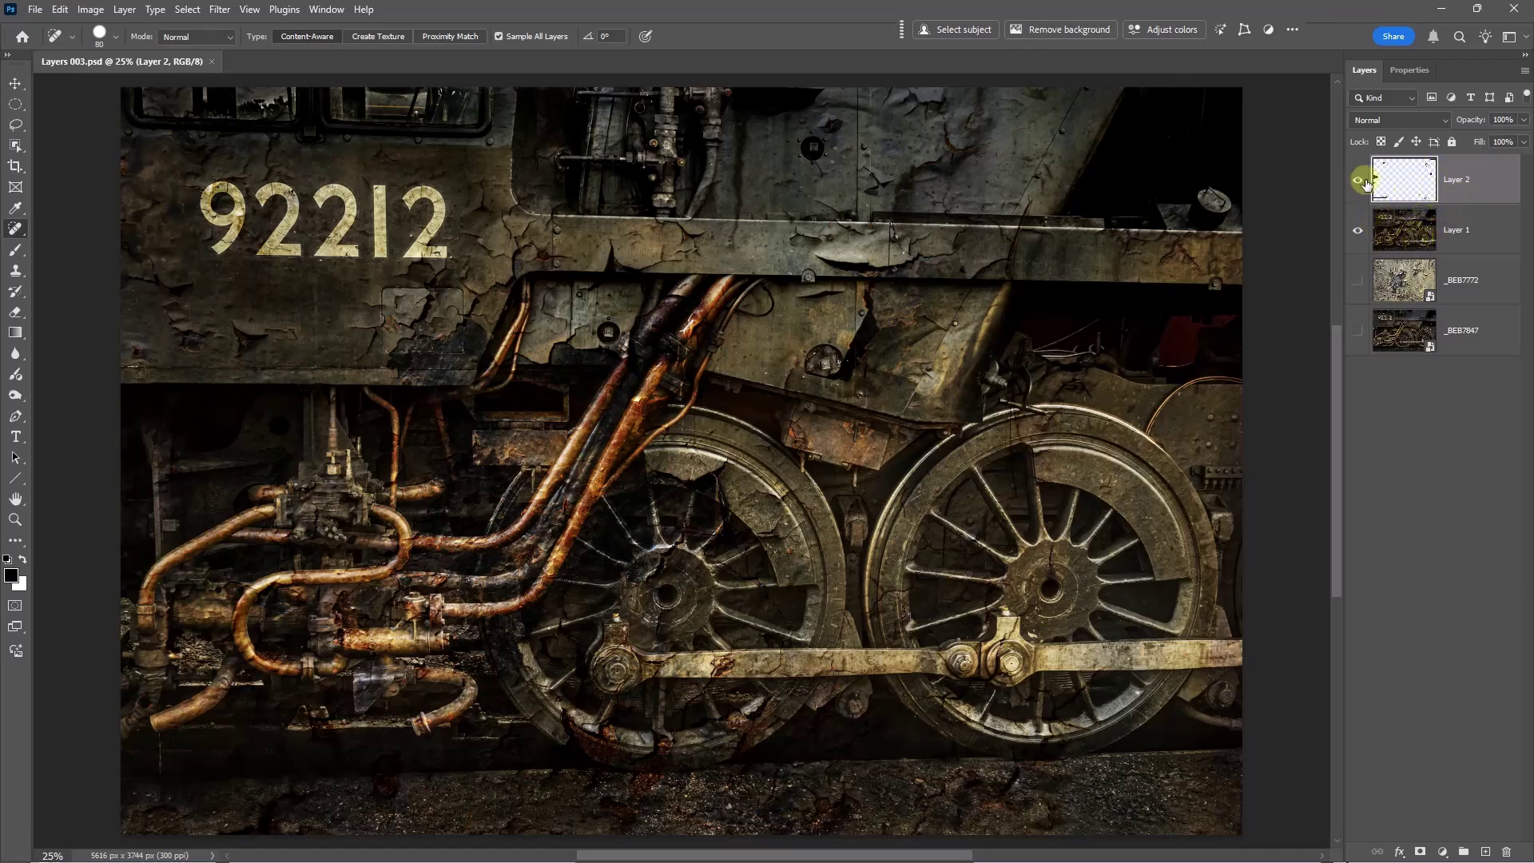
Merge the healing layer with the merged image layer and add a new empty layer above the result.
click(1523, 73)
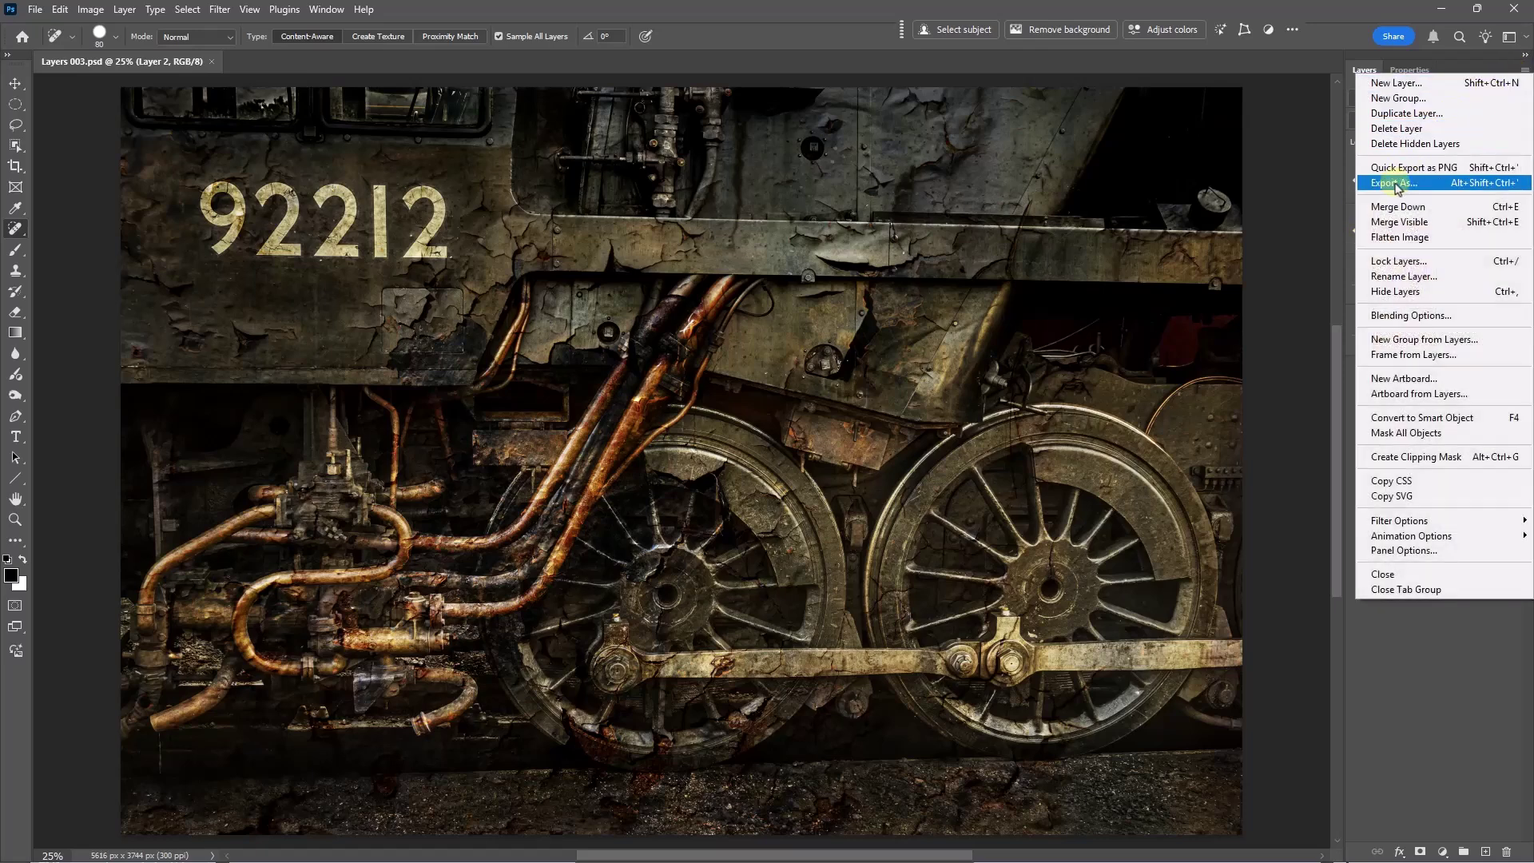
click(1399, 223)
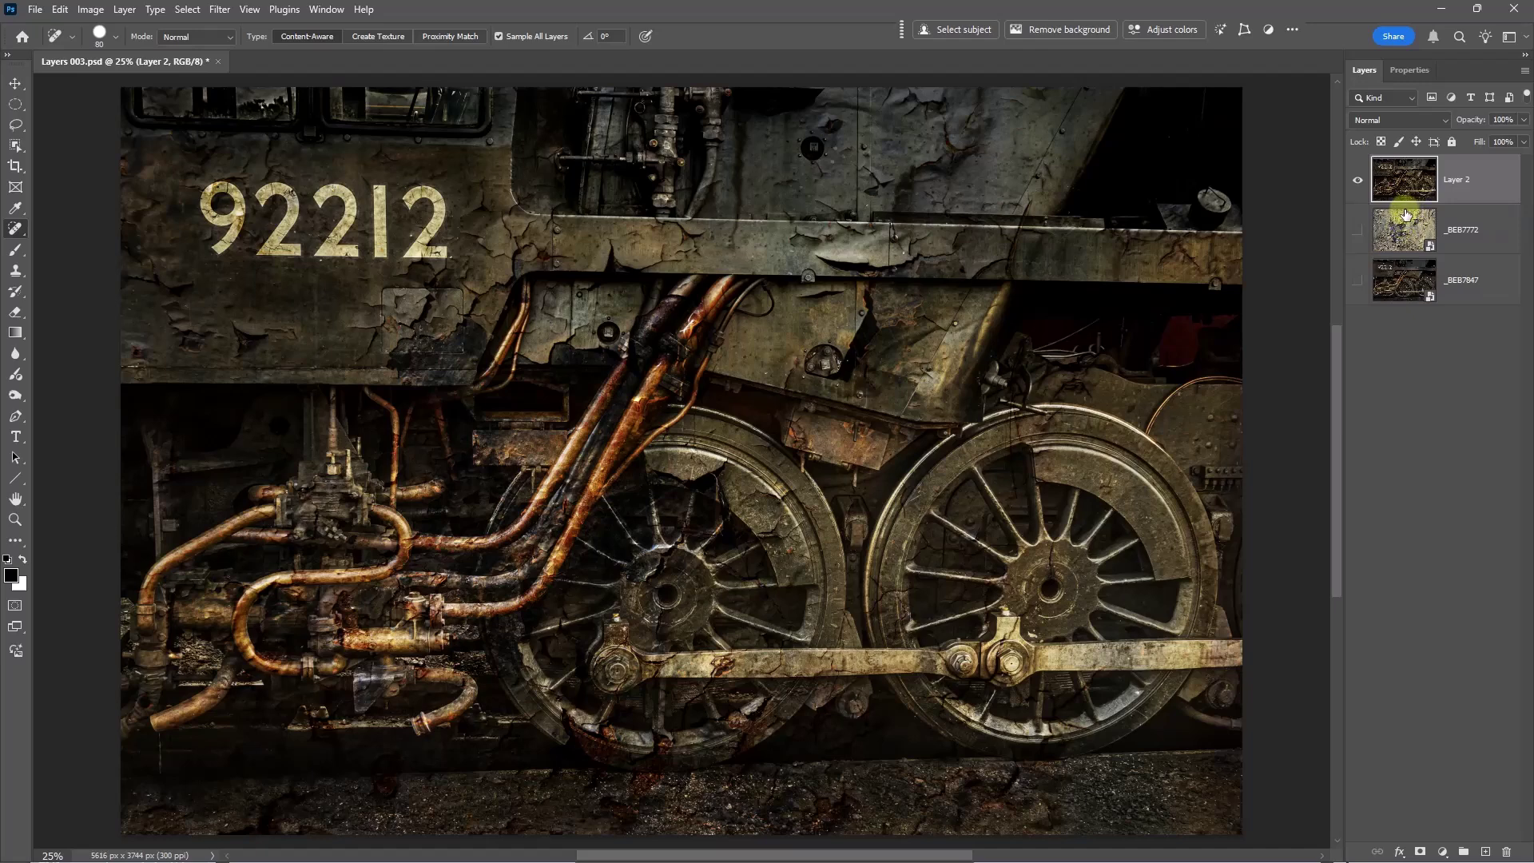
click(1484, 853)
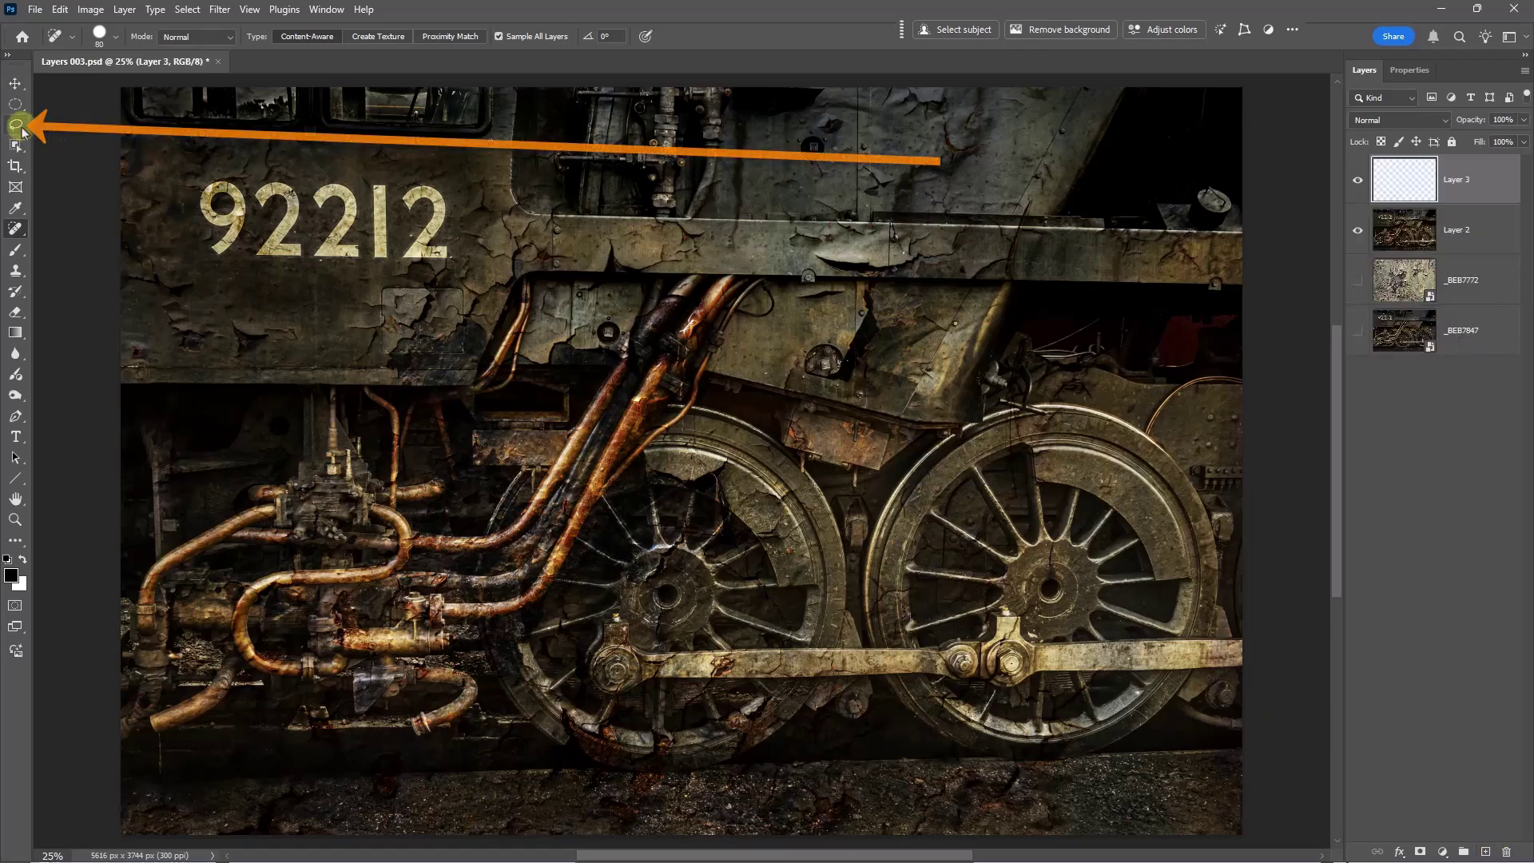
Draw a wavy freehand Lasso selection just inside the image edges and invert it to select the outer border.
right_click(18, 125)
click(64, 125)
mouse_move(177, 182)
mouse_down()
mouse_move(181, 135)
mouse_move(238, 150)
mouse_move(407, 132)
mouse_move(534, 154)
mouse_move(1156, 131)
mouse_move(1201, 166)
mouse_move(1162, 327)
mouse_move(1190, 734)
mouse_move(1179, 801)
mouse_move(952, 774)
mouse_move(442, 765)
mouse_move(217, 794)
mouse_move(176, 780)
mouse_move(158, 703)
mouse_move(164, 185)
mouse_up()
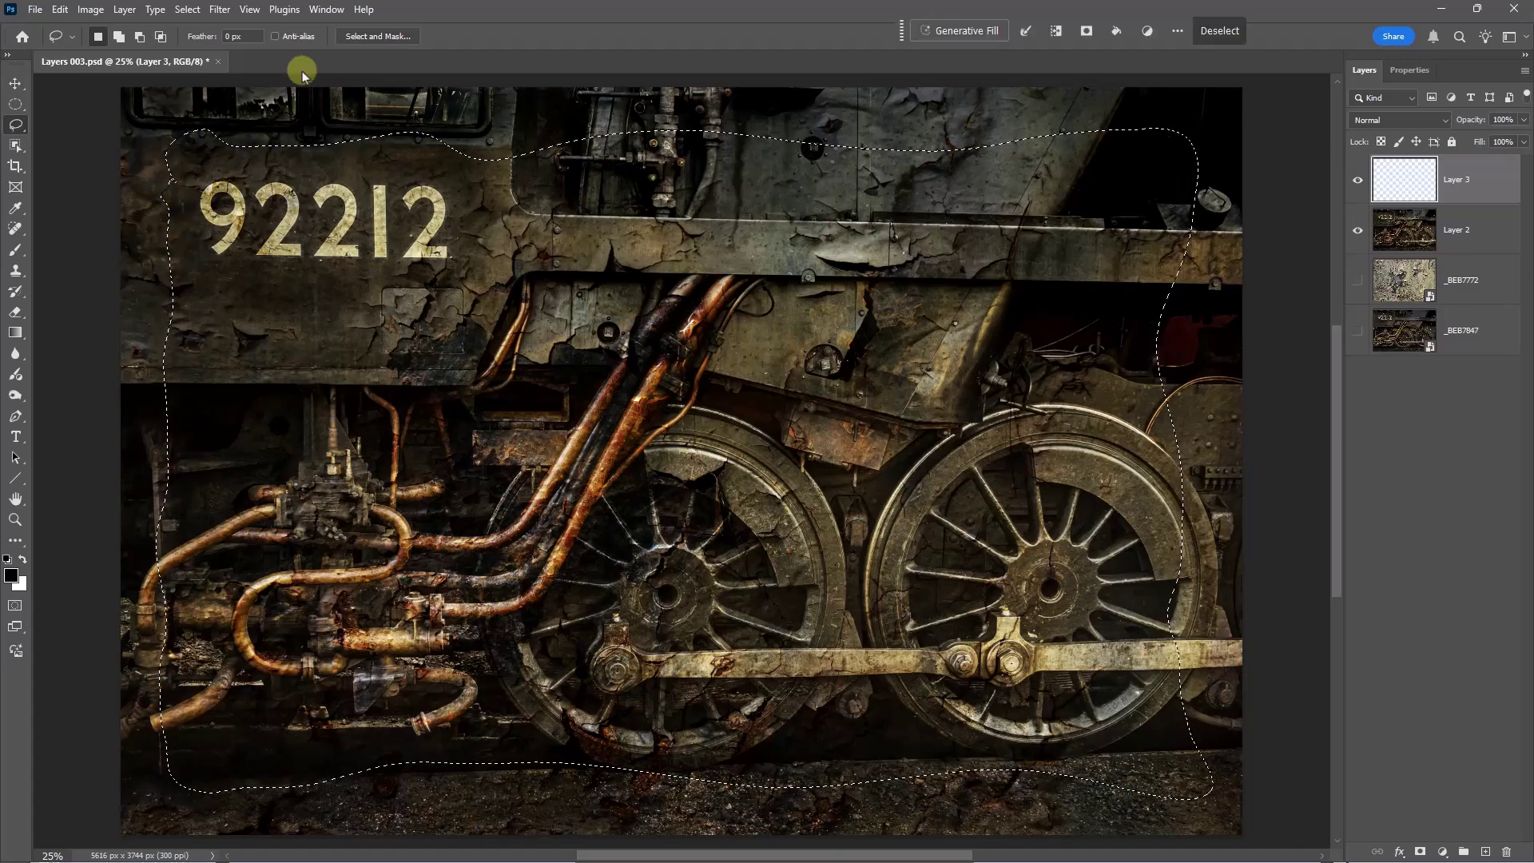
click(182, 10)
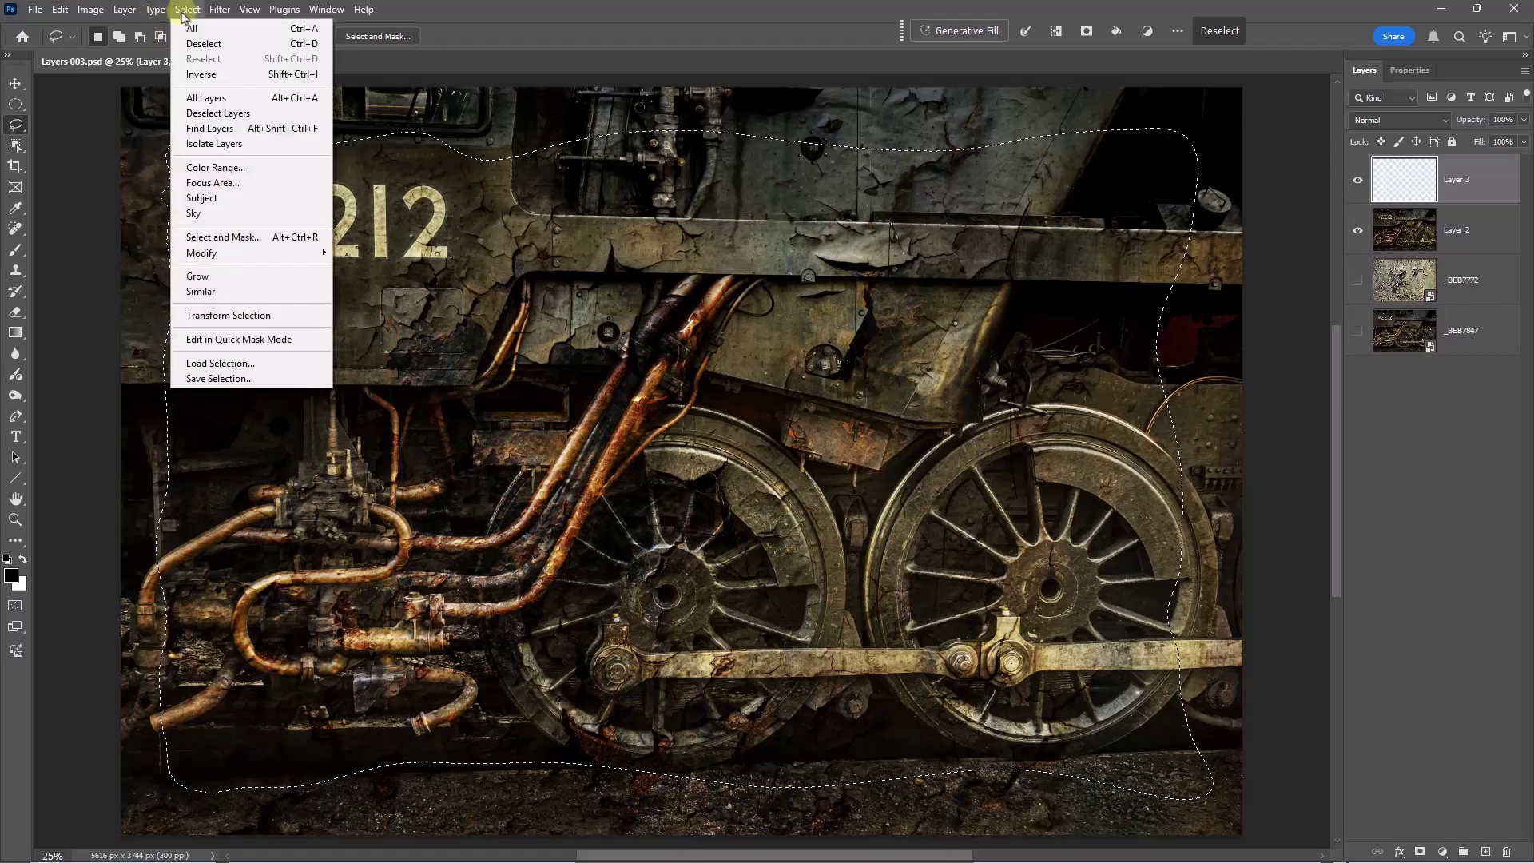
click(204, 74)
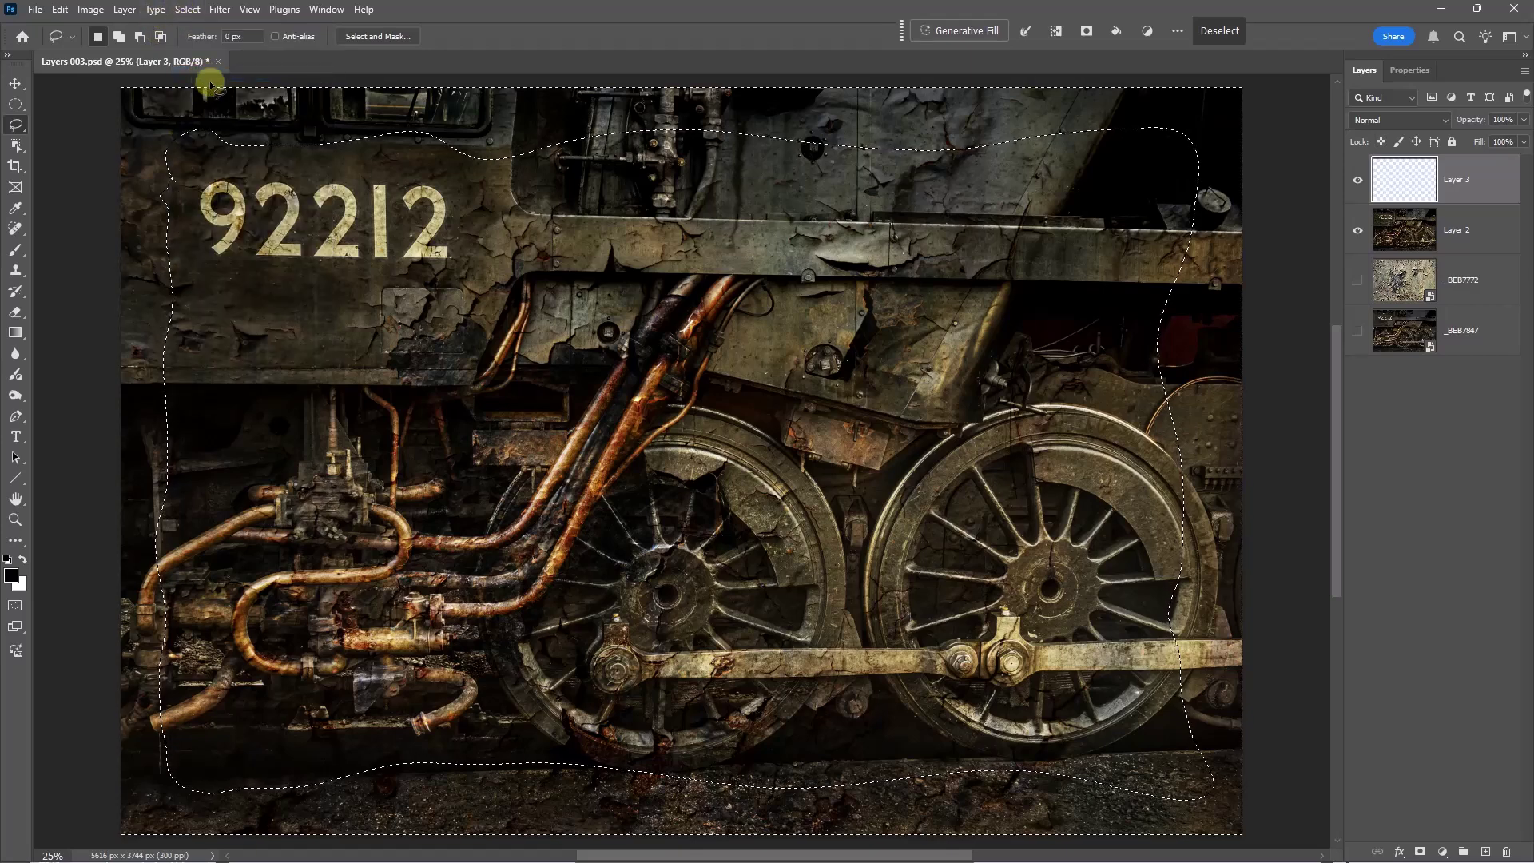
Feather the border selection by about 142 px with Select and Mask, fill it with the black foreground colour on Layer 3, and deselect.
click(377, 36)
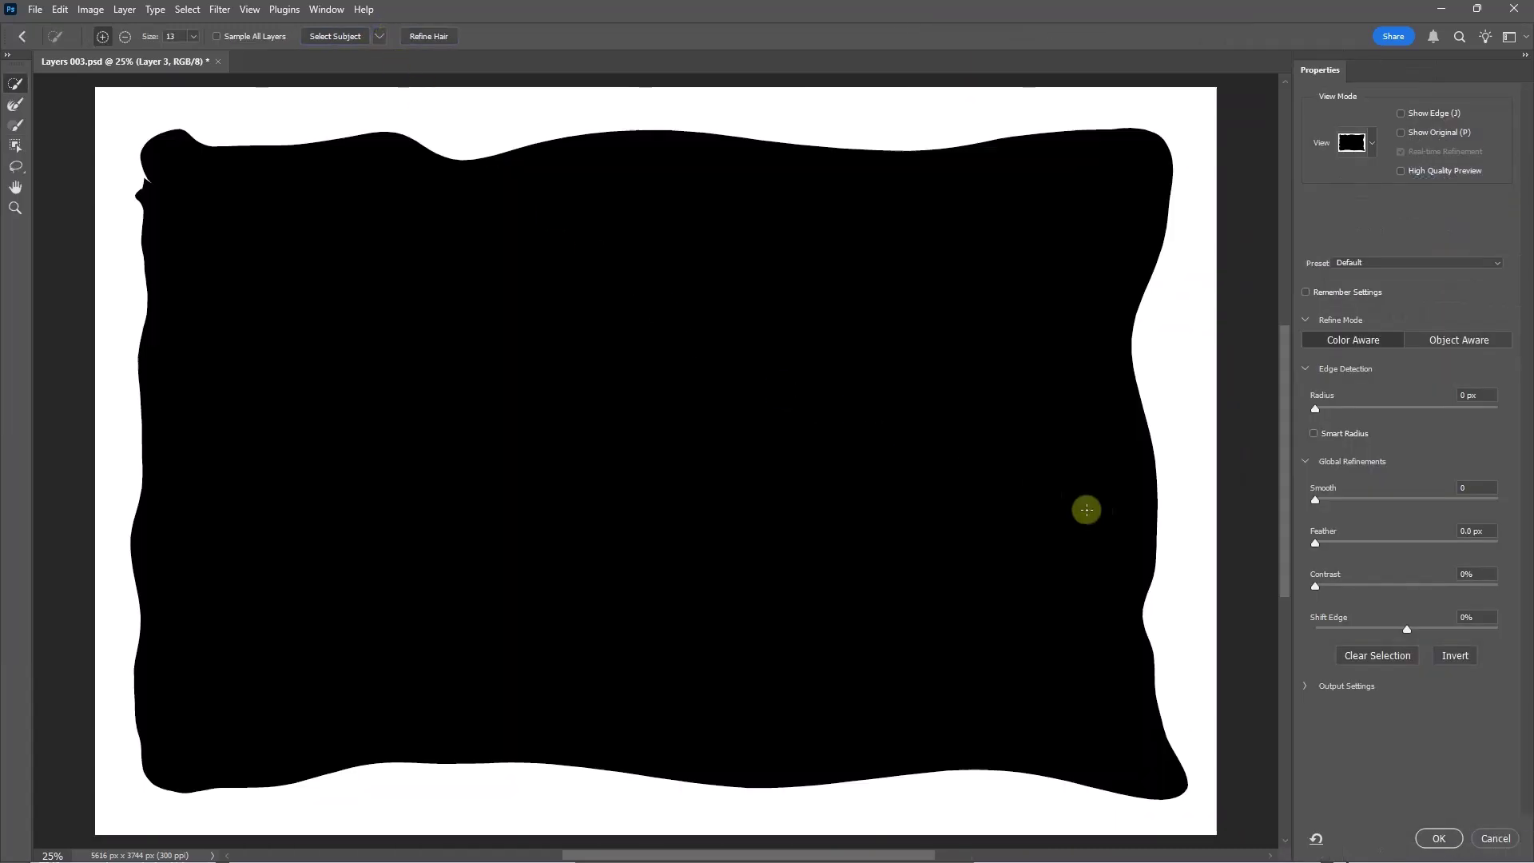
drag(1435, 542, 1446, 543)
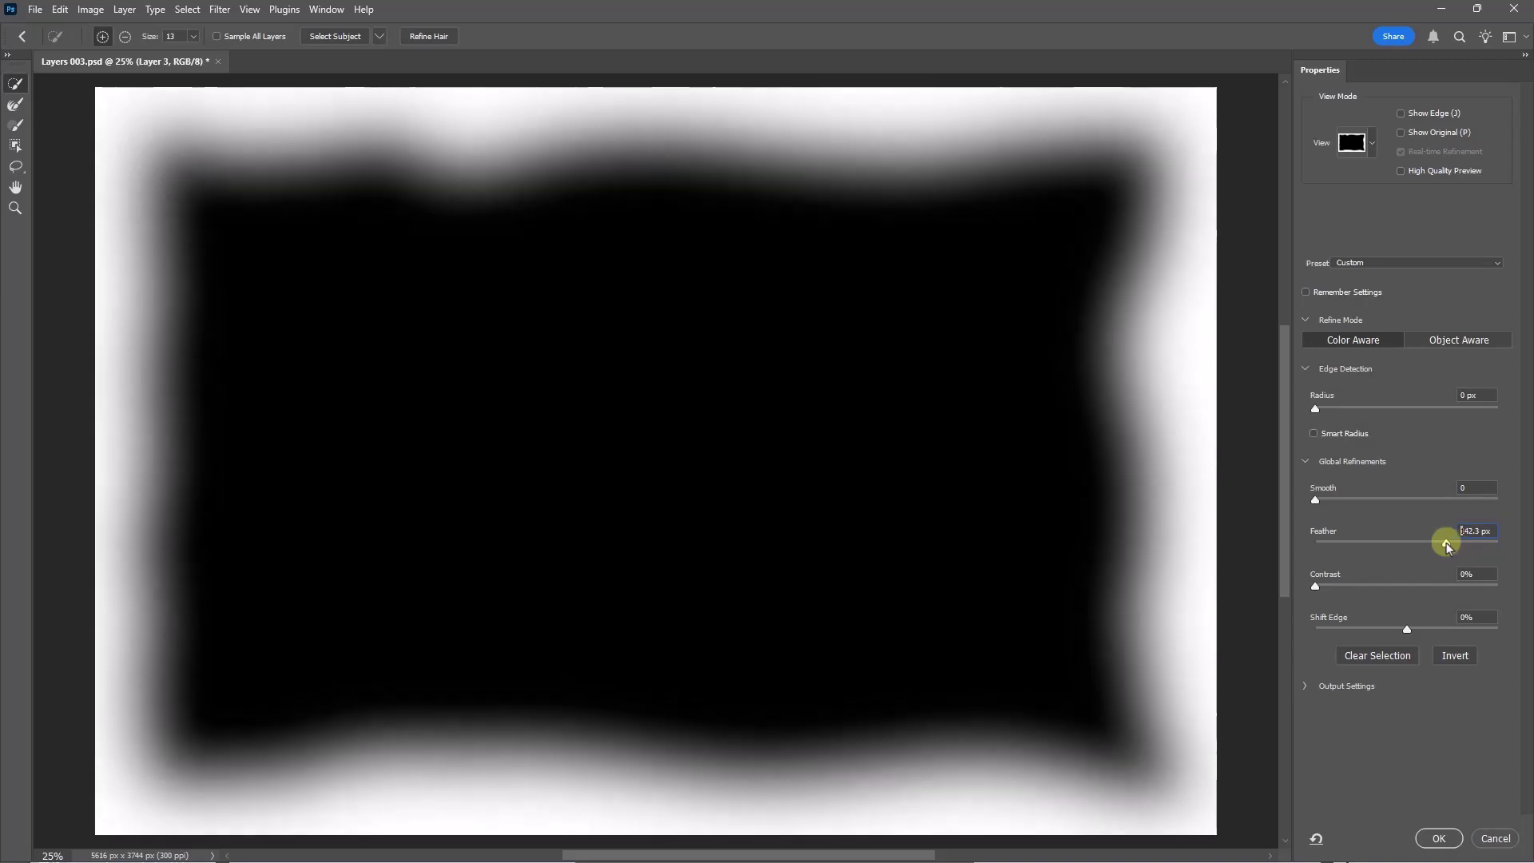
click(1438, 838)
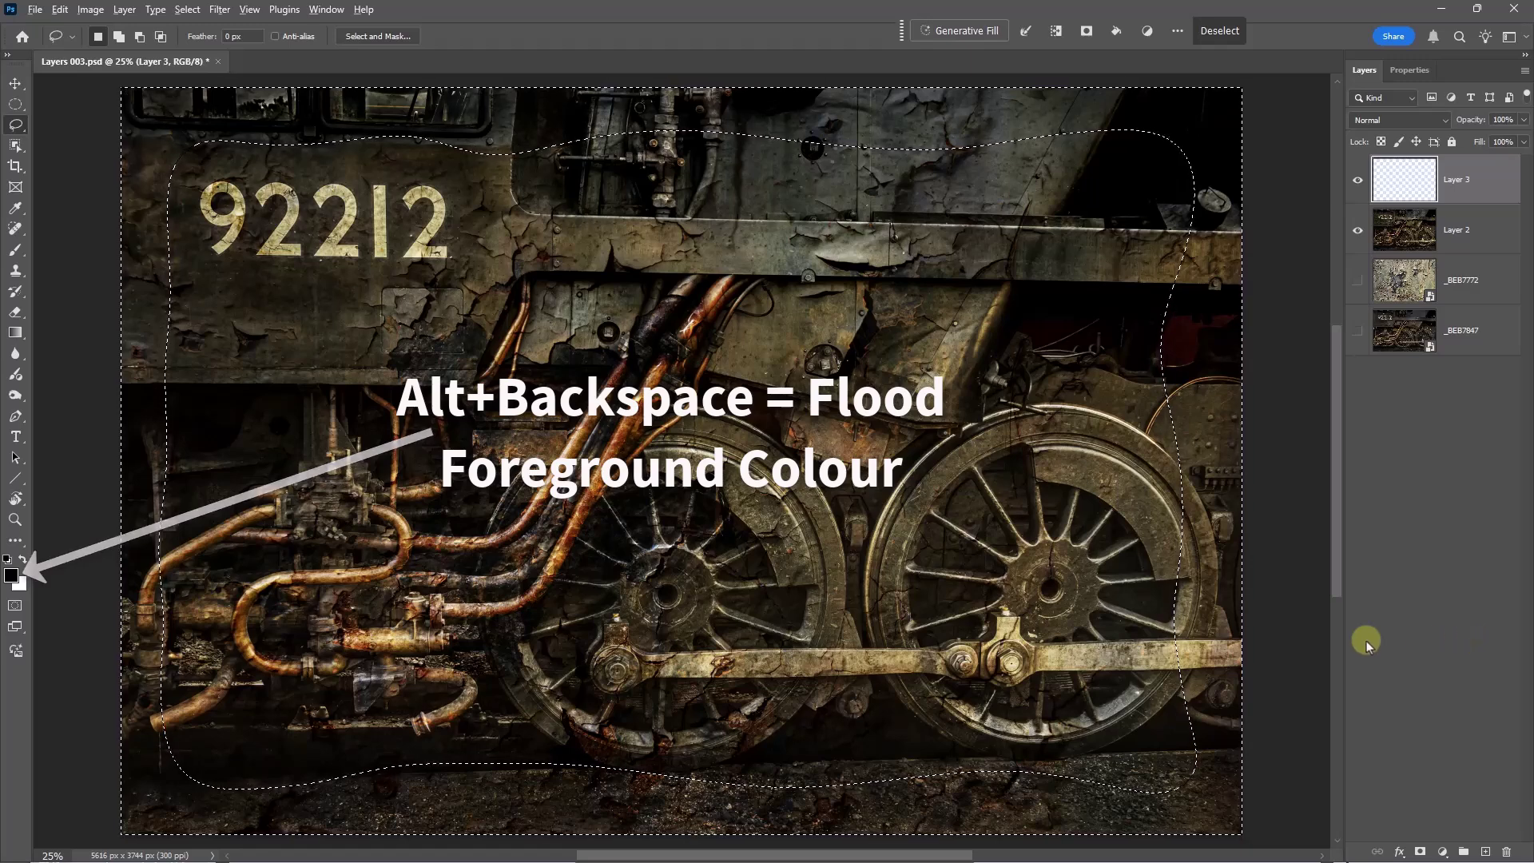
key(alt+BackSpace)
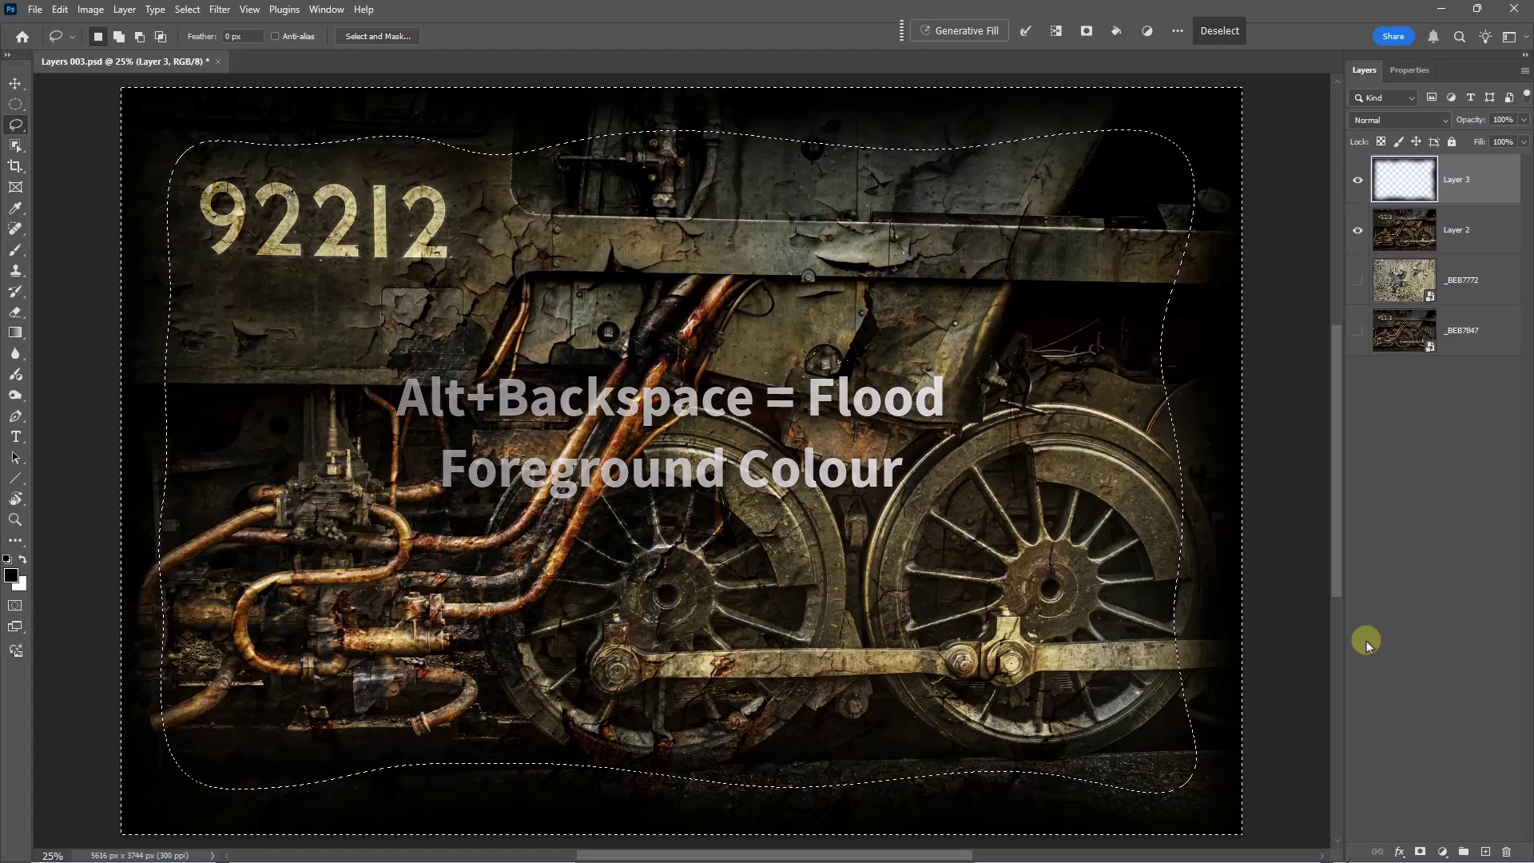
key(ctrl+d)
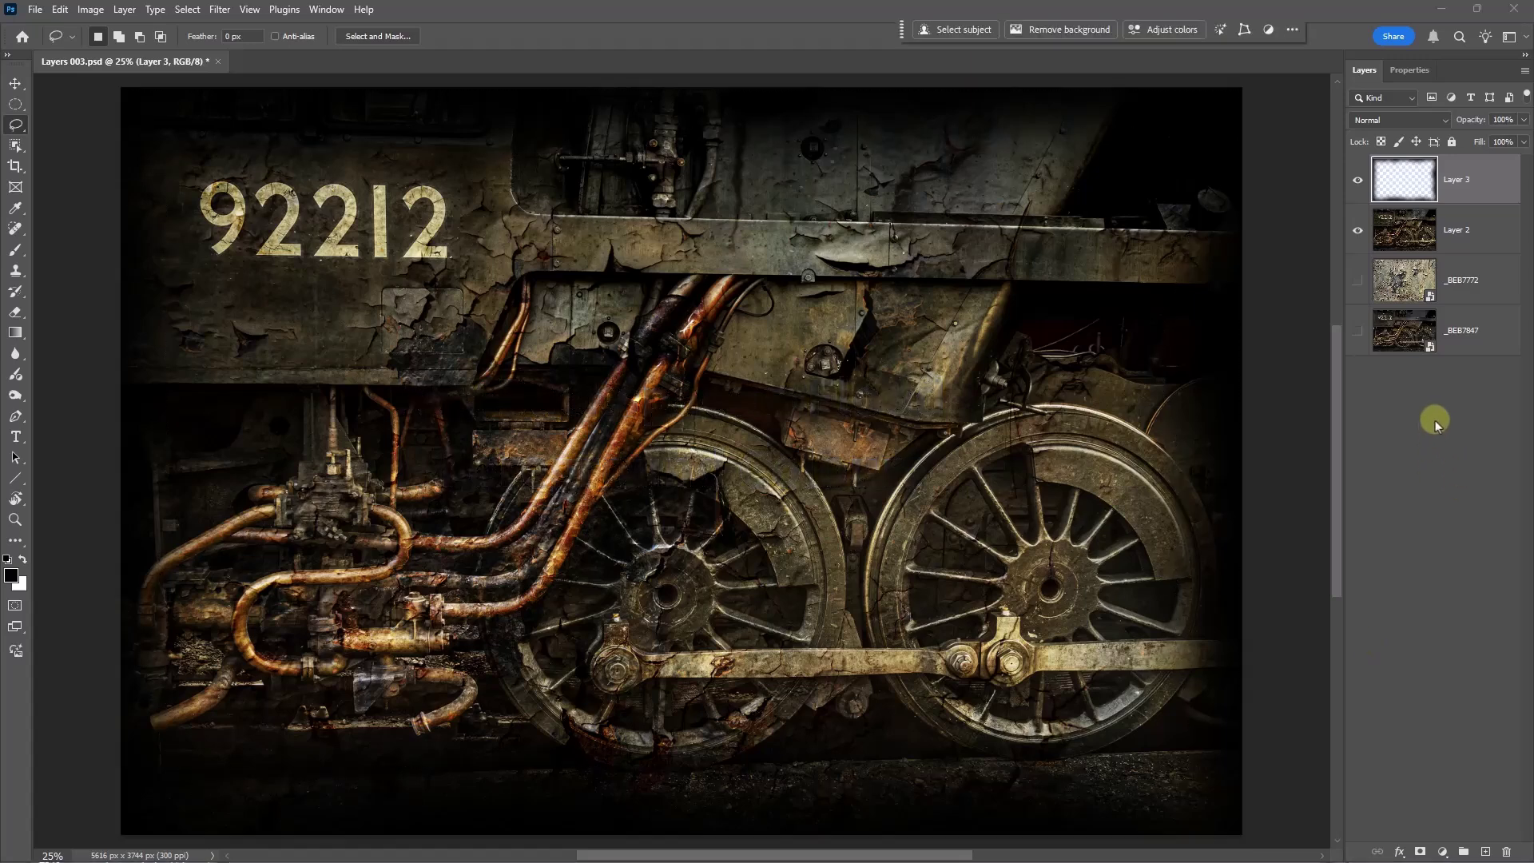